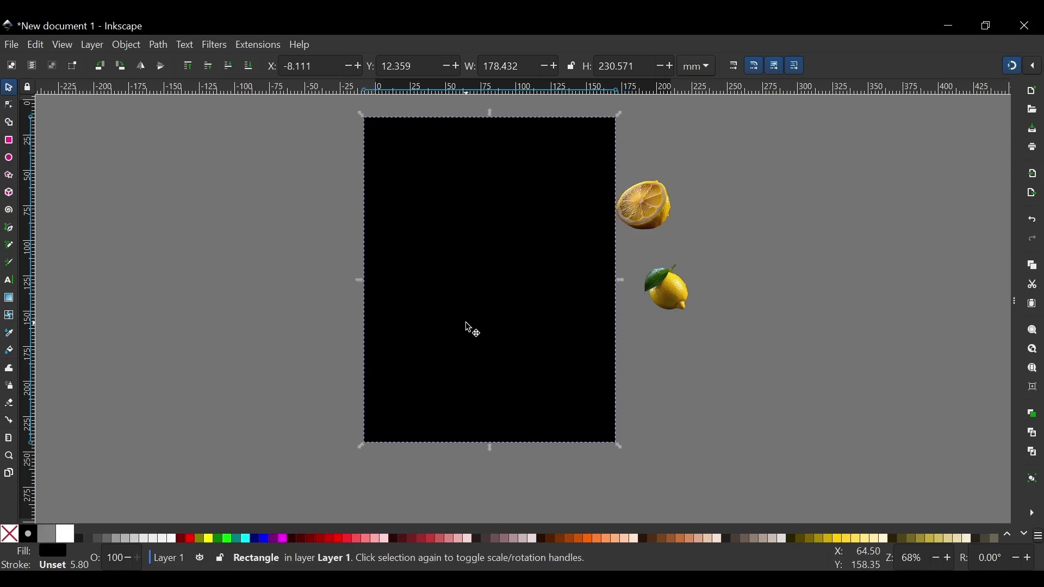
# Resize the black rectangle to 200 mm wide by 250 mm high and reposition it beside the lemon images.
pyautogui.moveTo(555, 226); pyautogui.dragTo(560, 243)
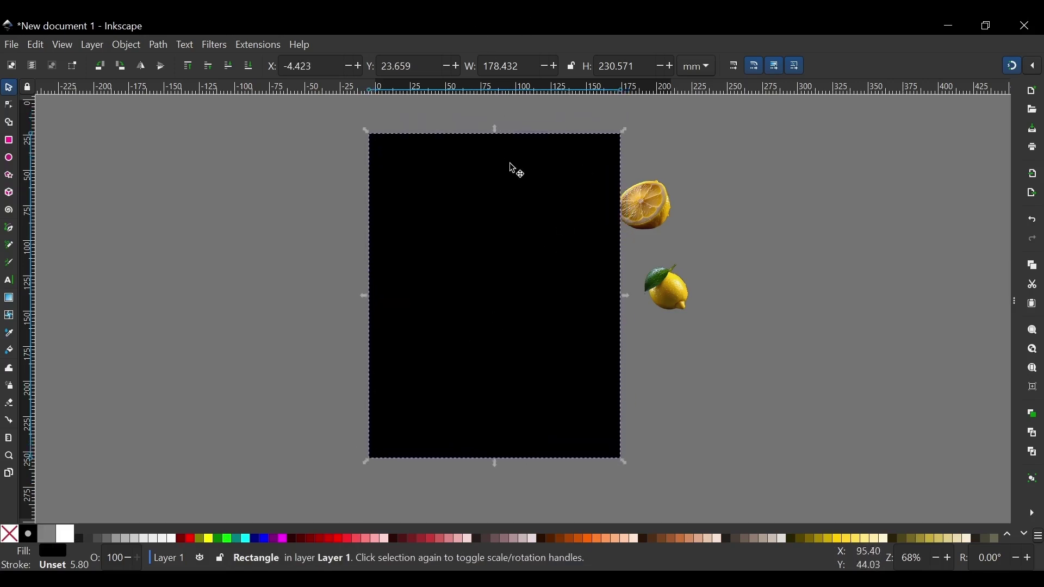
pyautogui.moveTo(510, 164); pyautogui.dragTo(538, 179)
pyautogui.doubleClick(516, 65)
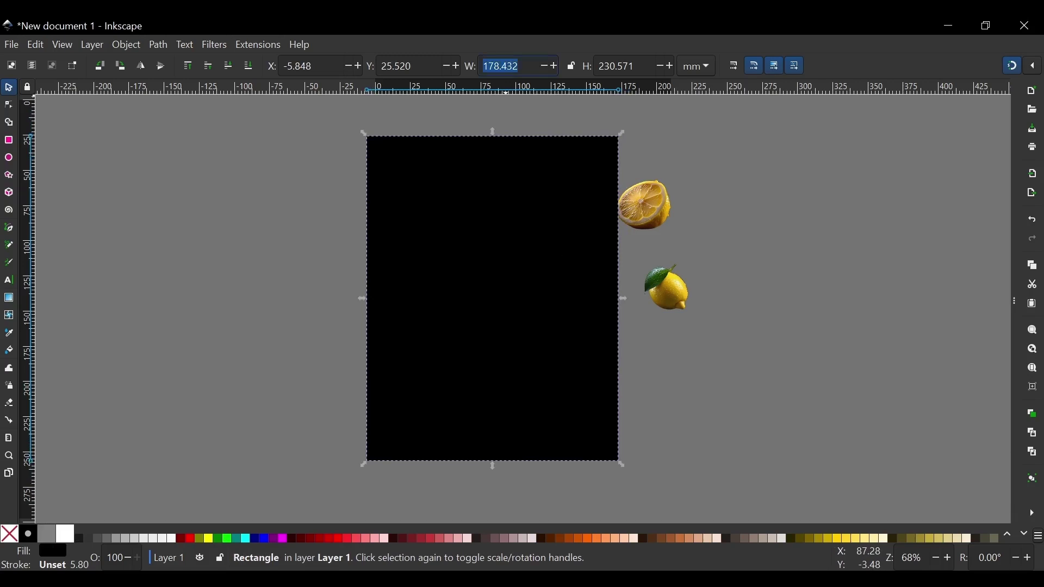
pyautogui.press('BackSpace')
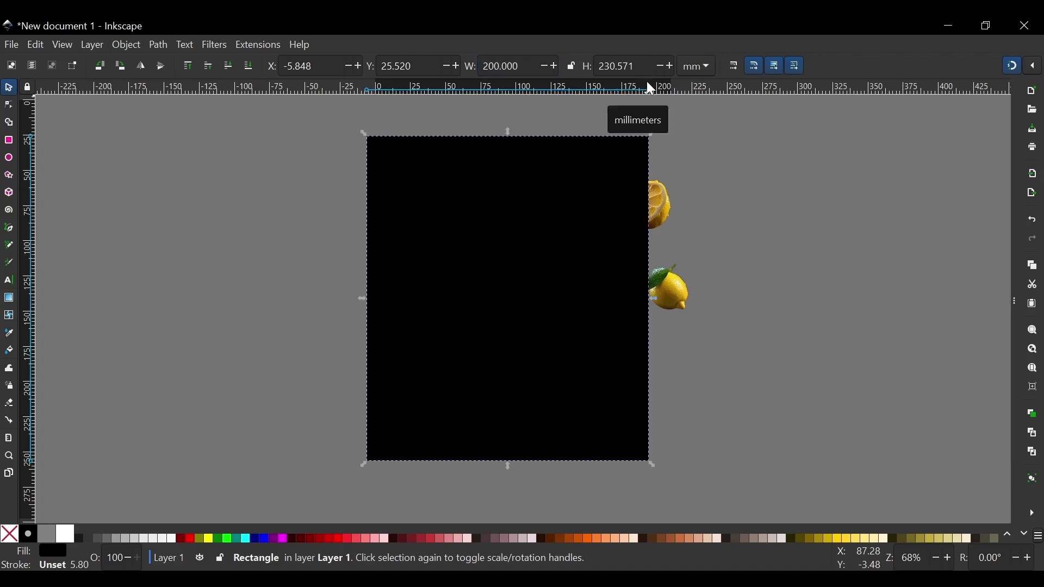
pyautogui.click(640, 66)
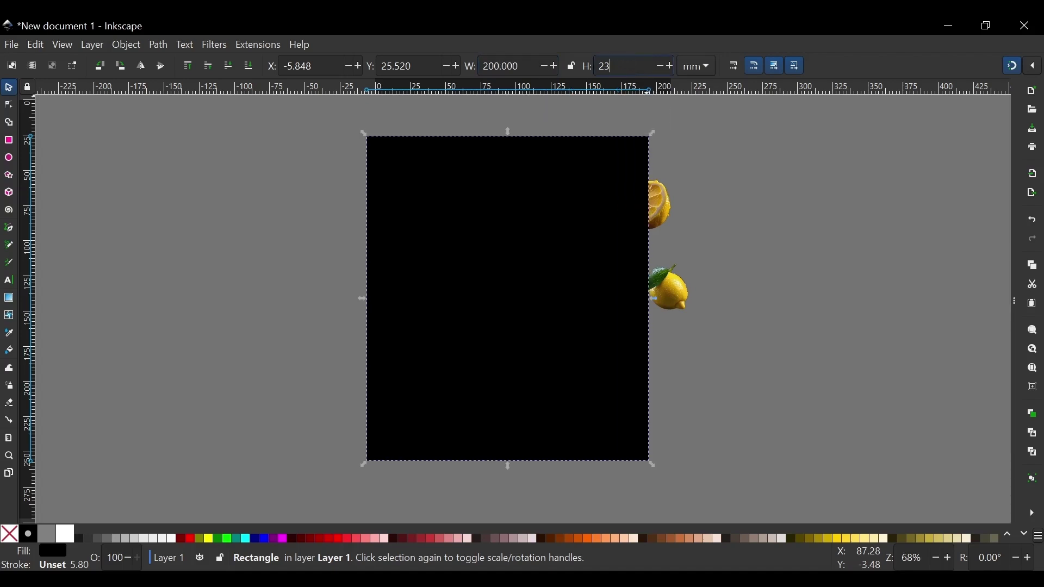
pyautogui.press('Return')
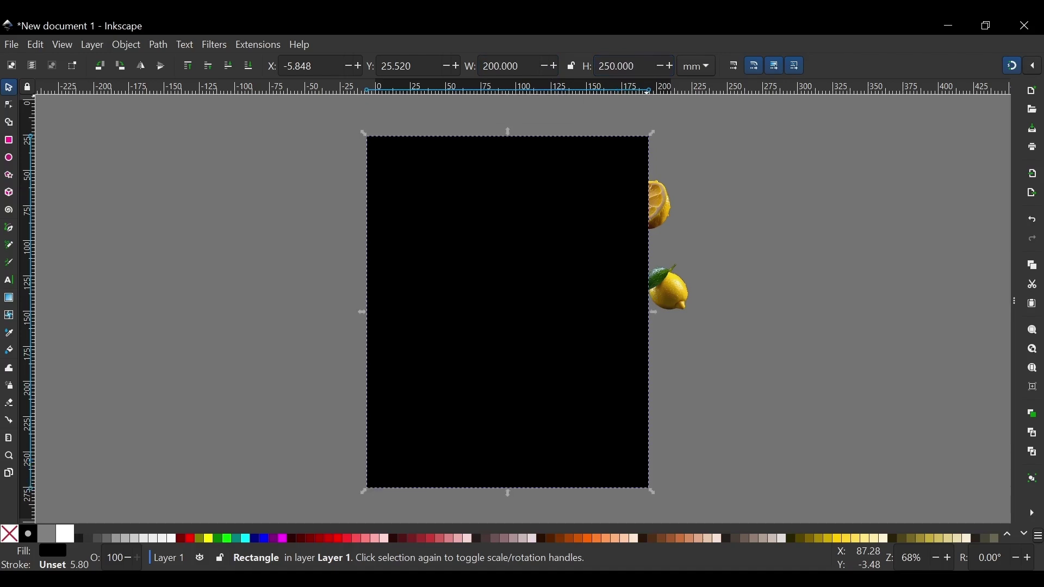
pyautogui.moveTo(592, 217); pyautogui.dragTo(549, 207)
pyautogui.moveTo(511, 174); pyautogui.dragTo(558, 208)
# Add the text "LEMONS" in the upper part of the black rectangle and fill it white.
pyautogui.press('t')
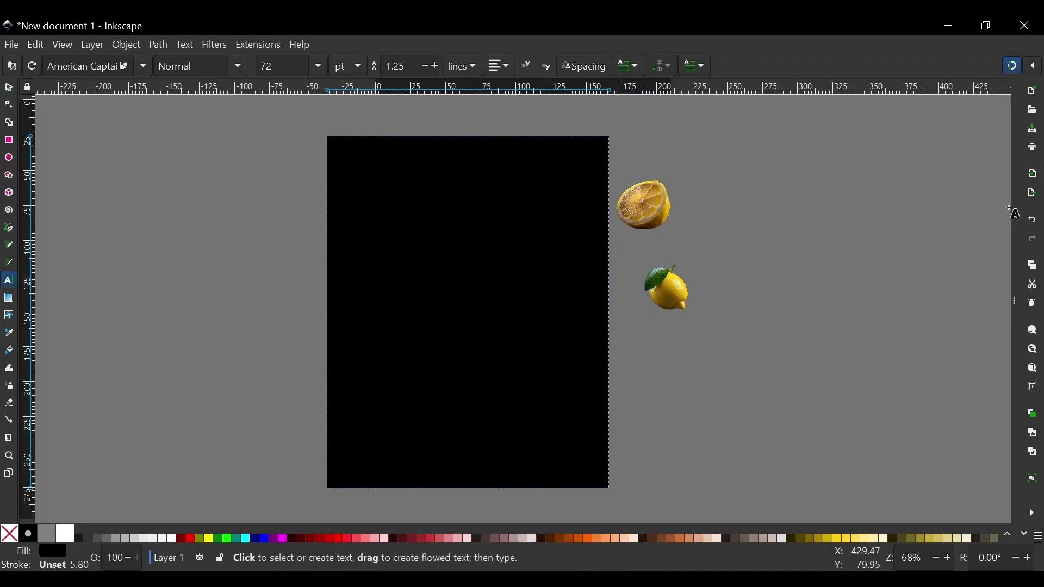
pyautogui.click(382, 221)
pyautogui.press('capslock')
pyautogui.write('LEM')
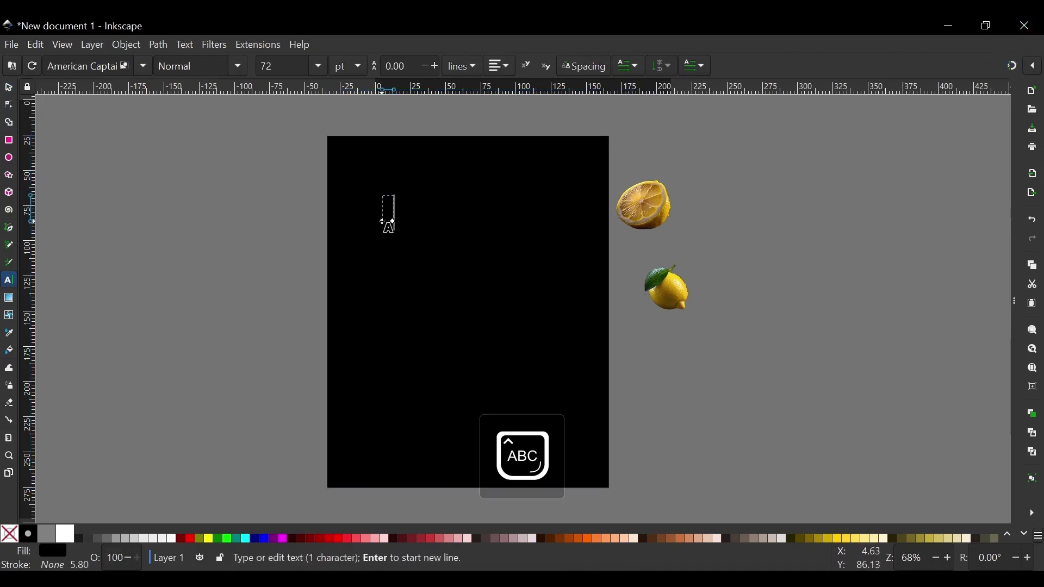
pyautogui.write('ONS')
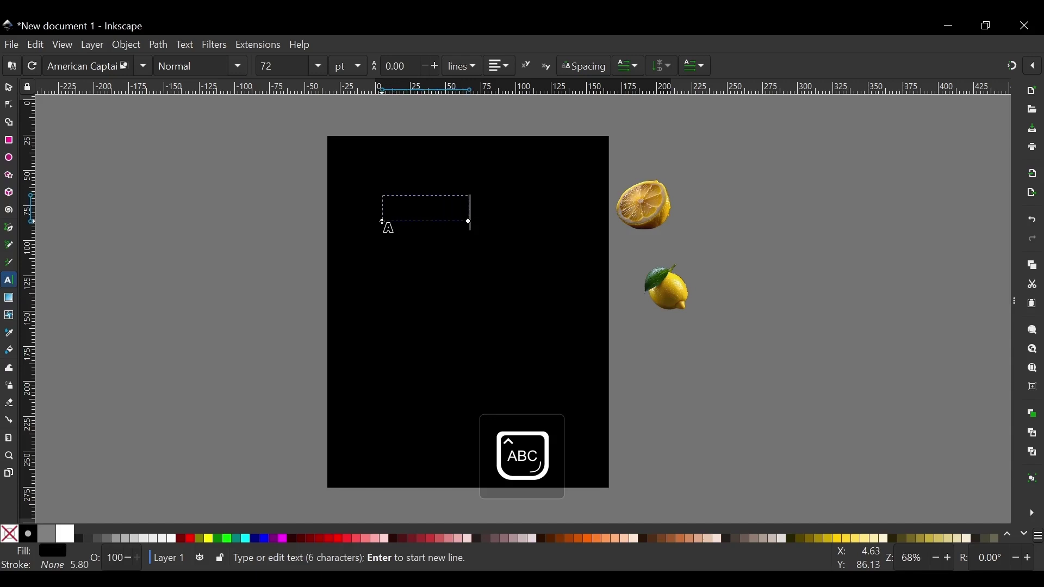
pyautogui.press('capslock')
pyautogui.click(65, 534)
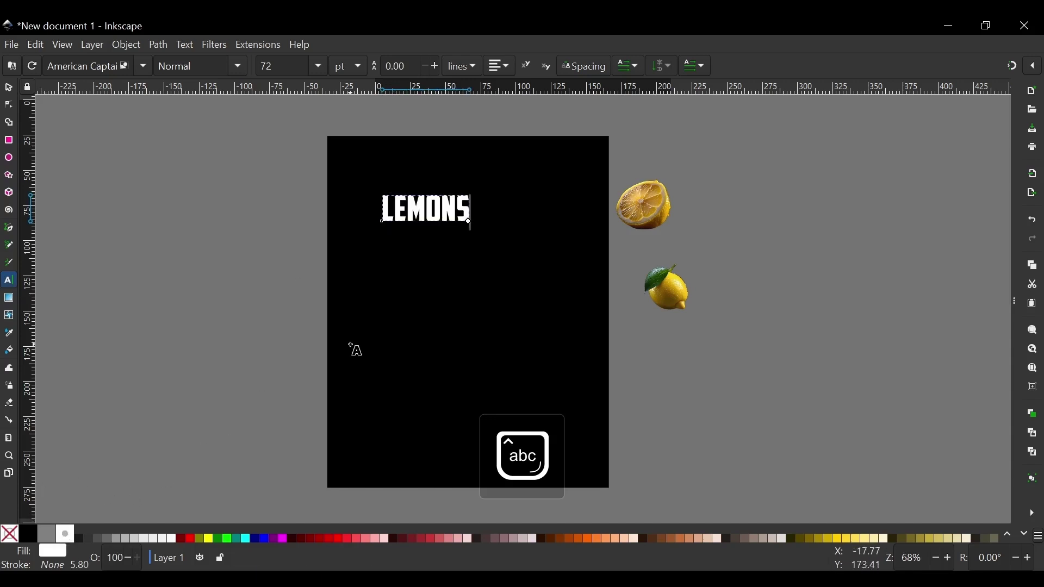
# Enlarge the LEMONS text to about 170 mm wide and place it across the upper part of the rectangle.
pyautogui.click(9, 88)
pyautogui.moveTo(427, 208); pyautogui.dragTo(479, 258)
pyautogui.moveTo(498, 239); pyautogui.dragTo(473, 256)
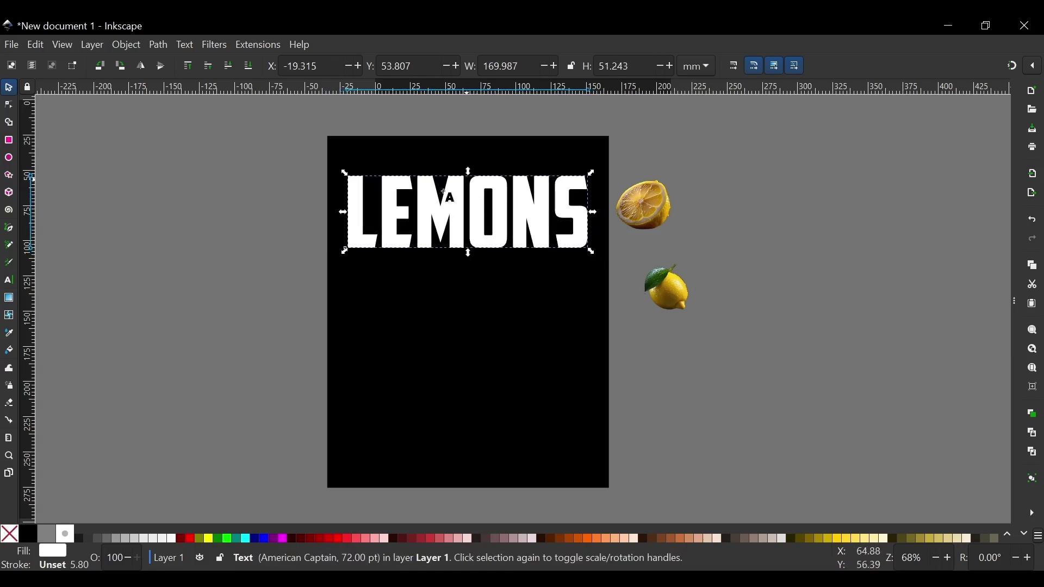
# Change the LEMONS text's font to Anton, then scale it to about 177 mm wide and fit it inside the rectangle.
pyautogui.press('t')
pyautogui.hotkey('ctrl', 'a')
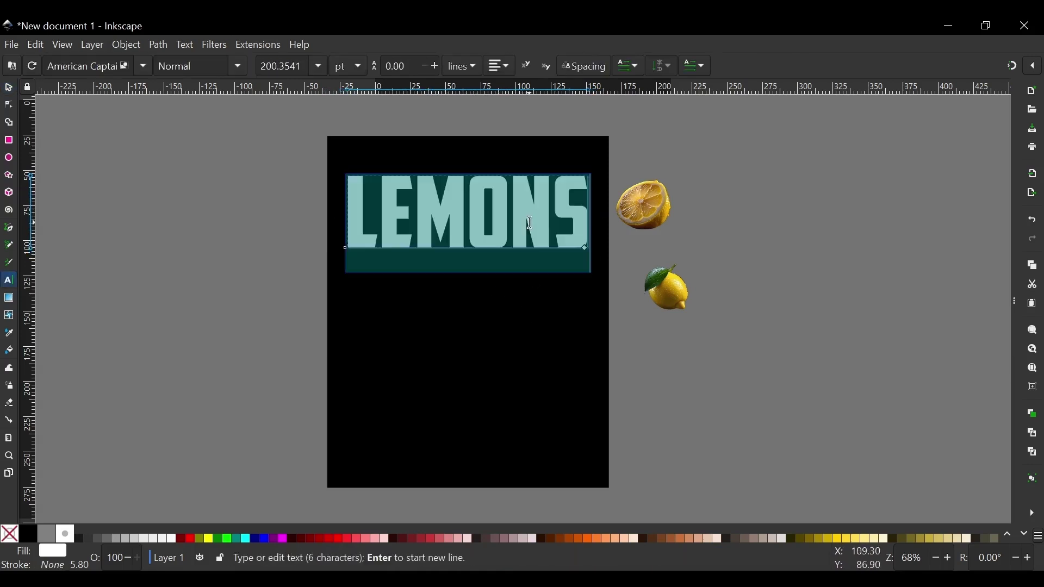
pyautogui.click(144, 66)
pyautogui.press('Escape')
pyautogui.click(8, 87)
pyautogui.moveTo(605, 216); pyautogui.dragTo(565, 215)
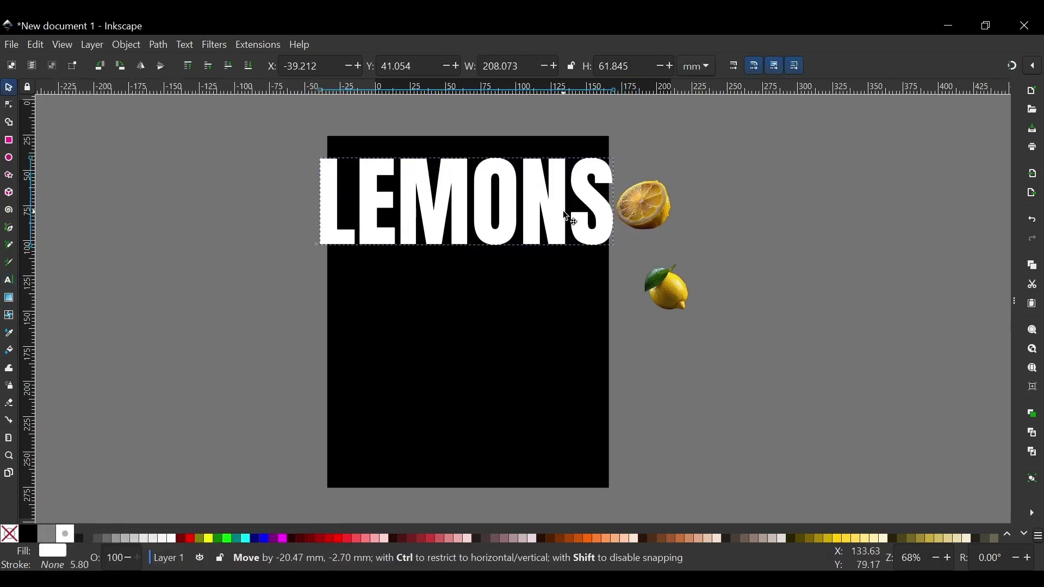
pyautogui.moveTo(475, 253); pyautogui.dragTo(498, 235)
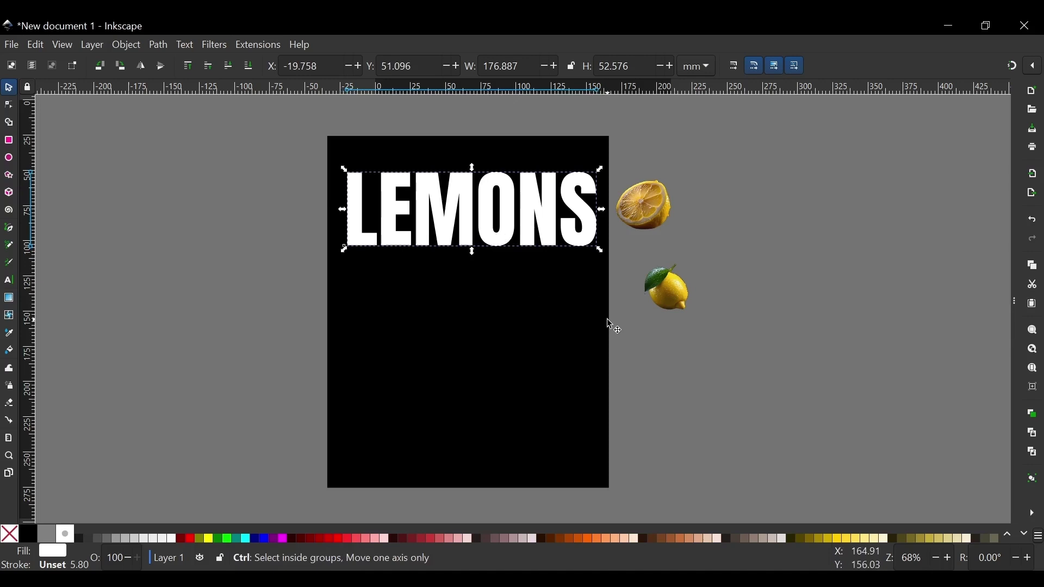
# Duplicate the LEMONS text directly below the original and change the copy's wording to "ARE".
pyautogui.hotkey('ctrl', 'd')
pyautogui.moveTo(476, 181); pyautogui.dragTo(476, 271)
pyautogui.press('t')
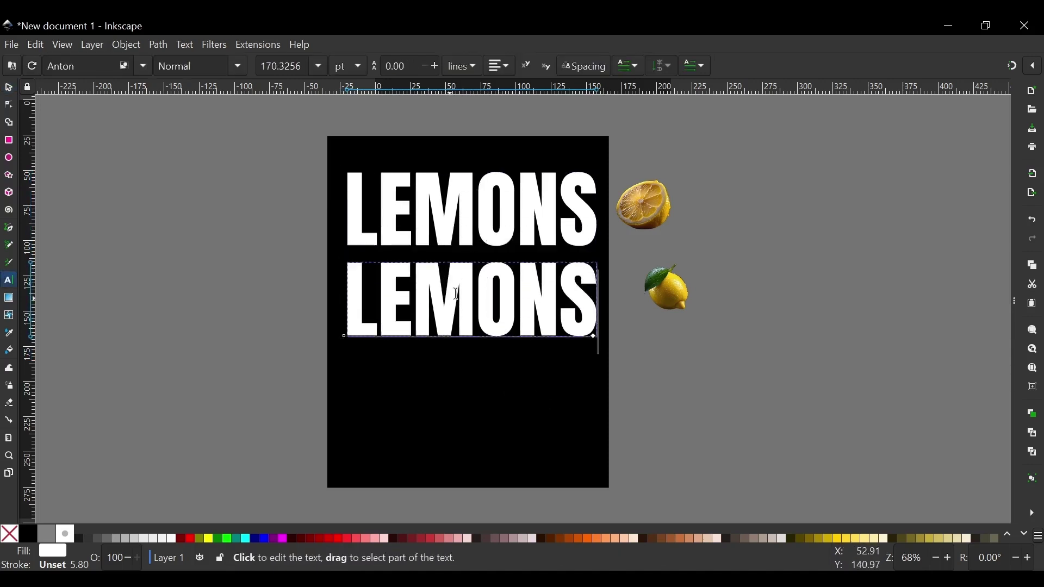
pyautogui.doubleClick(498, 282)
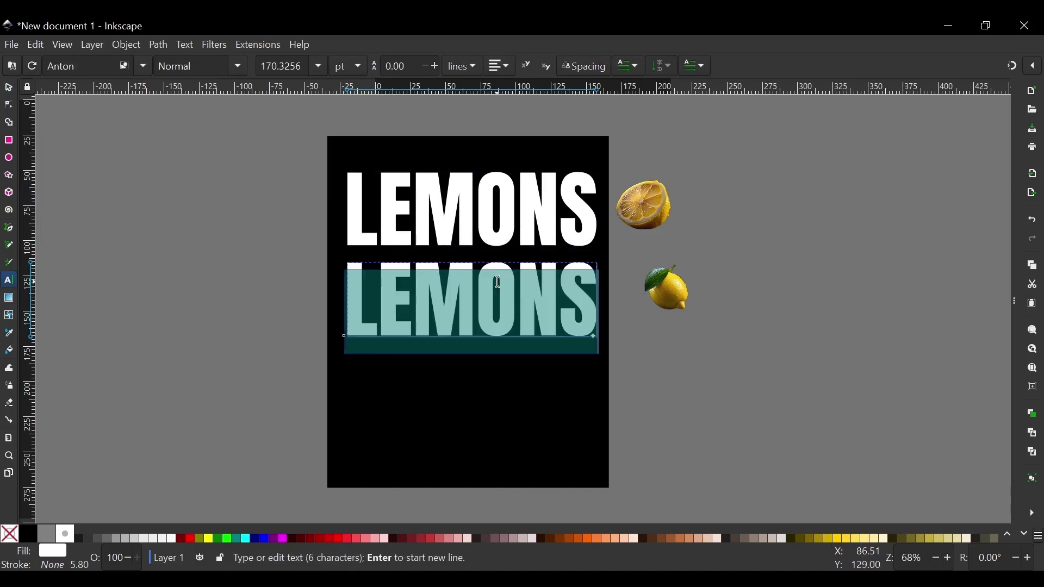
pyautogui.press('capslock')
pyautogui.write('ARE')
pyautogui.press('capslock')
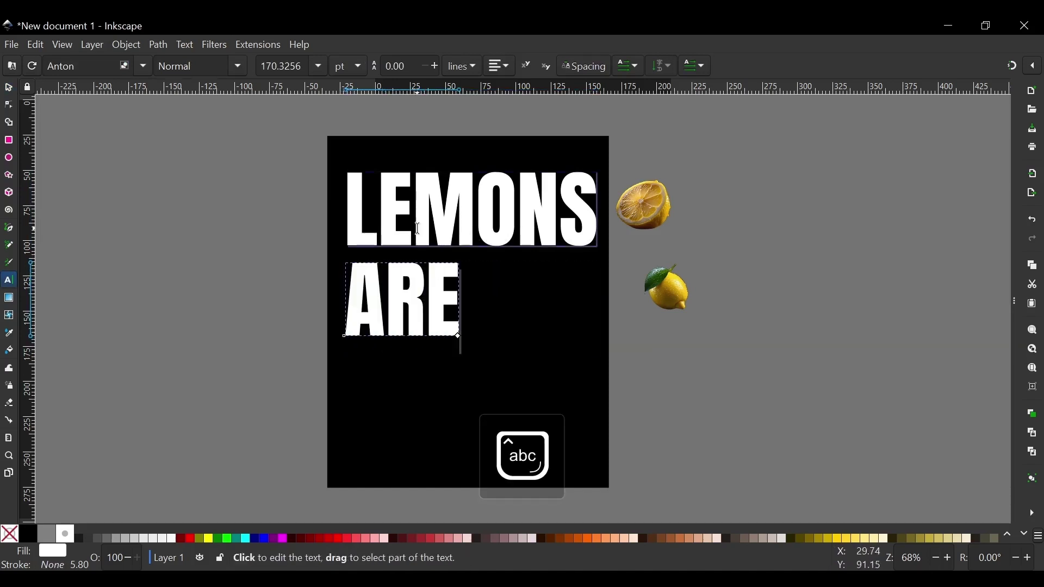
# Enlarge the ARE text to about 156 mm wide by 100 mm high and place it beneath LEMONS.
pyautogui.click(8, 87)
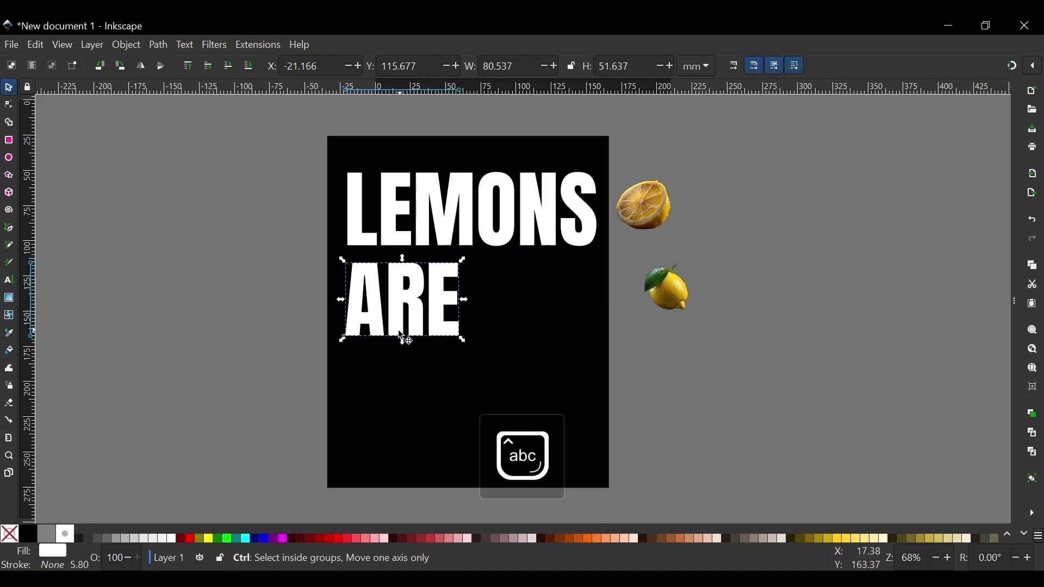
pyautogui.moveTo(403, 341); pyautogui.dragTo(408, 412)
pyautogui.moveTo(428, 381); pyautogui.dragTo(492, 374)
# Center the LEMONS text horizontally on the black rectangle, aligning relative to the last selected object.
pyautogui.click(479, 201)
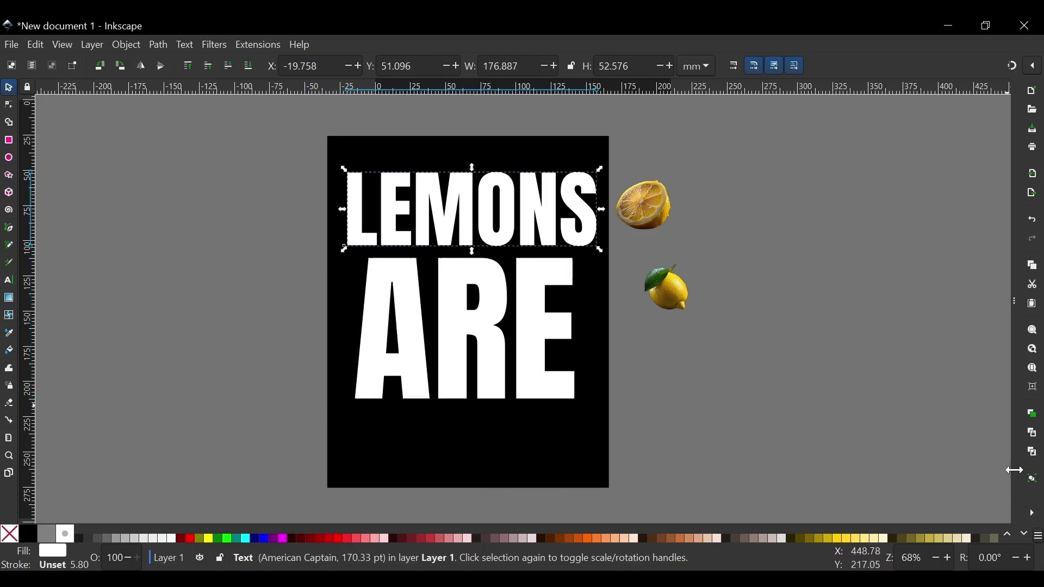
pyautogui.moveTo(1015, 470); pyautogui.dragTo(709, 471)
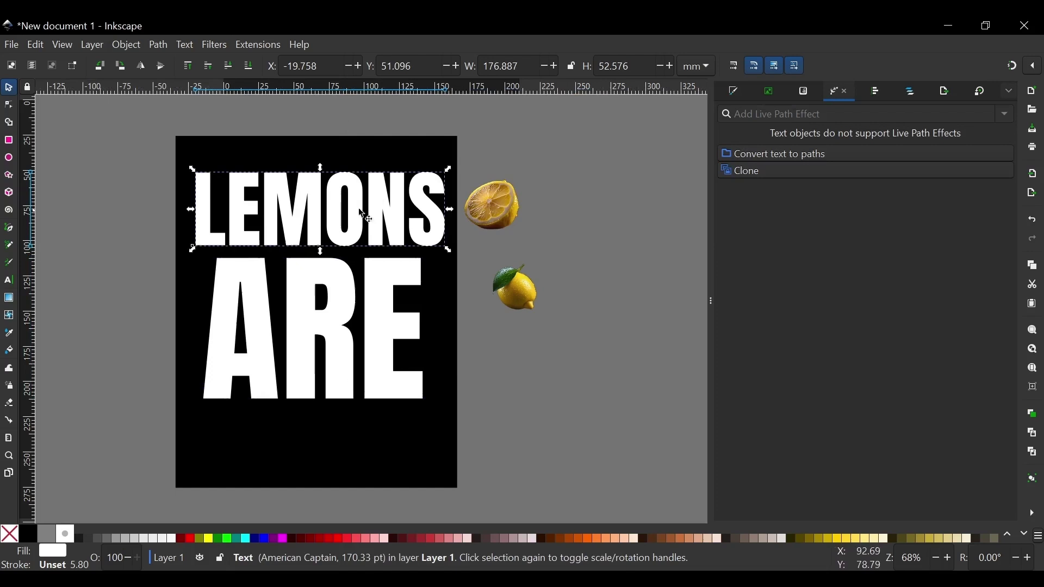
pyautogui.press('shift')
pyautogui.keyDown('shift'); pyautogui.click(421, 148); pyautogui.keyUp('shift')
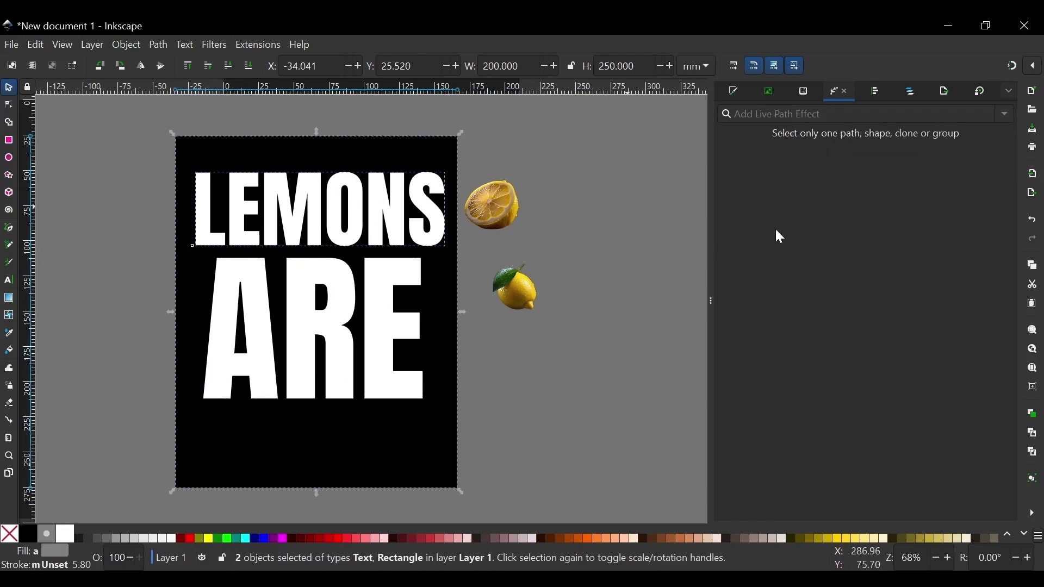
pyautogui.hotkey('ctrl', 'shift', 'a')
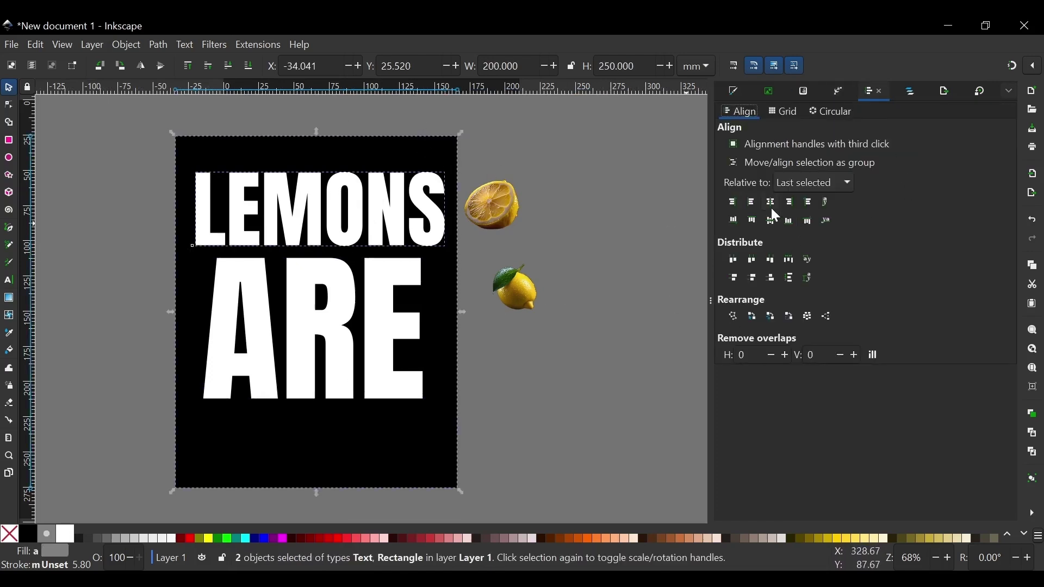
pyautogui.click(771, 202)
# Center the ARE text horizontally on the black rectangle.
pyautogui.click(385, 275)
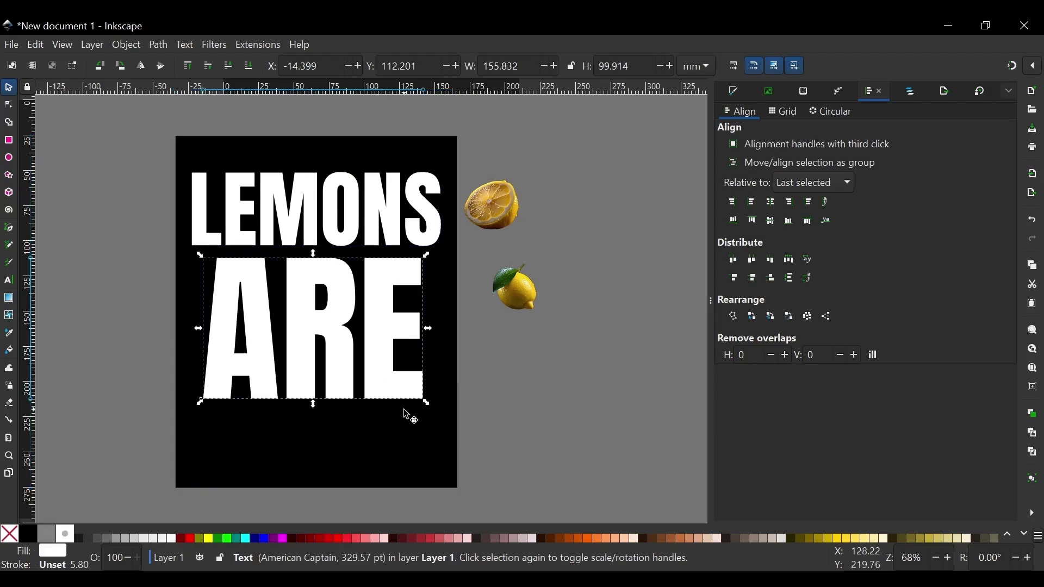
pyautogui.keyDown('shift'); pyautogui.click(408, 415); pyautogui.keyUp('shift')
pyautogui.click(772, 203)
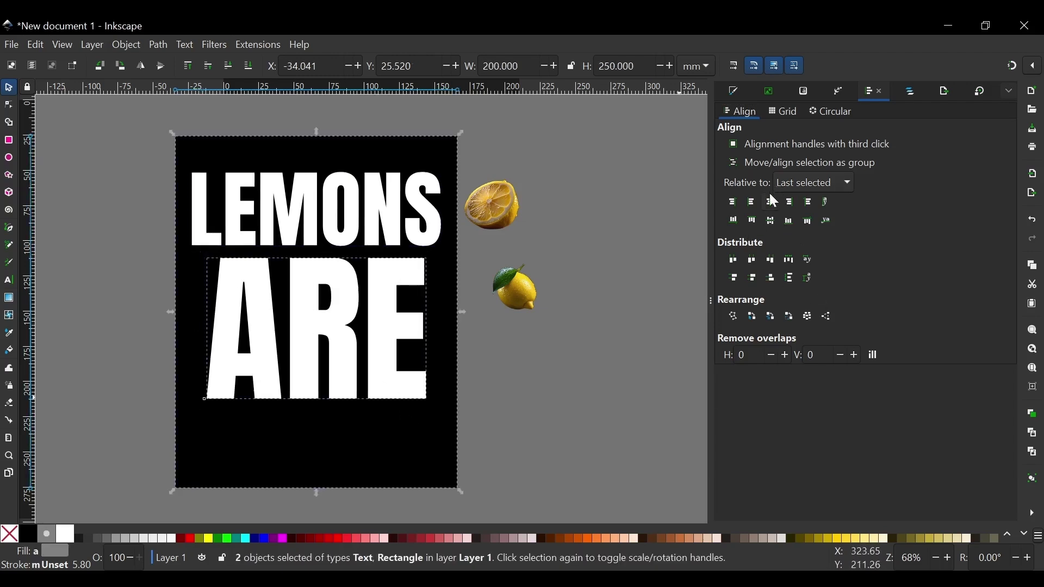
pyautogui.click(602, 303)
# Nudge the ARE text about 1.6 mm to the left, then deselect it and collapse the alignment settings.
pyautogui.click(403, 282)
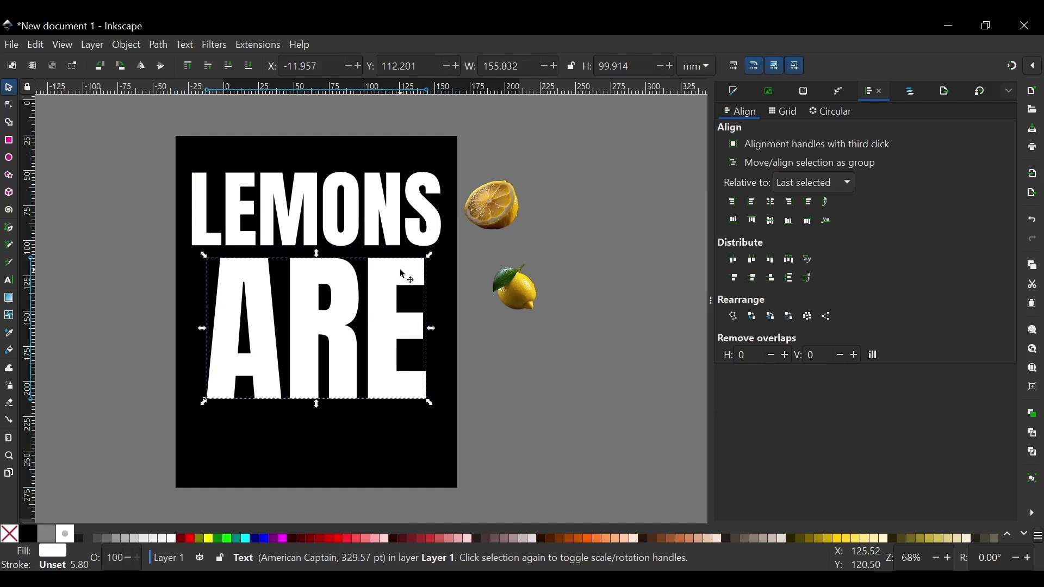
pyautogui.press('Left')
pyautogui.press('Left')
pyautogui.press('Left')
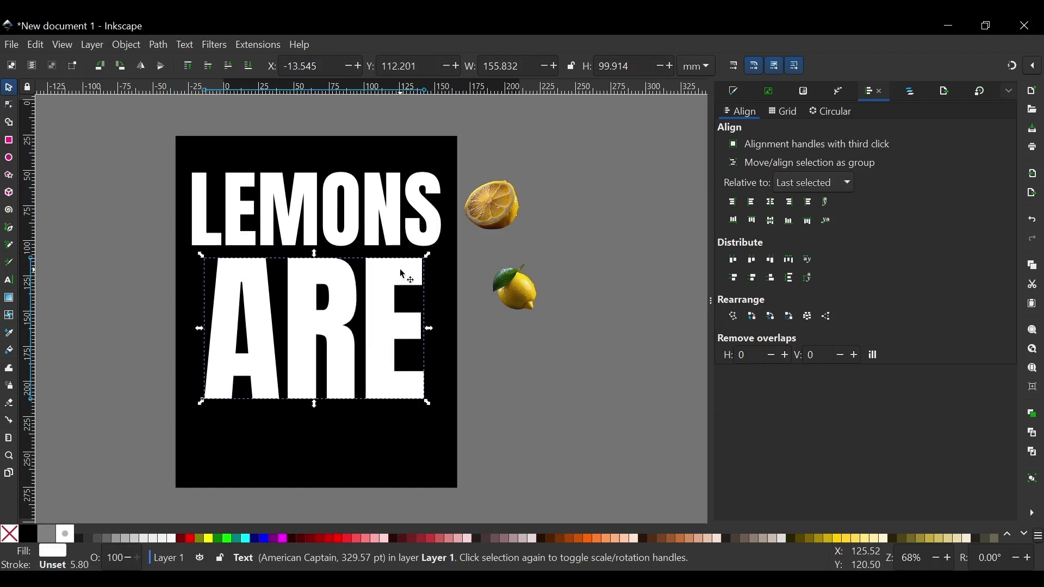
pyautogui.press('Escape')
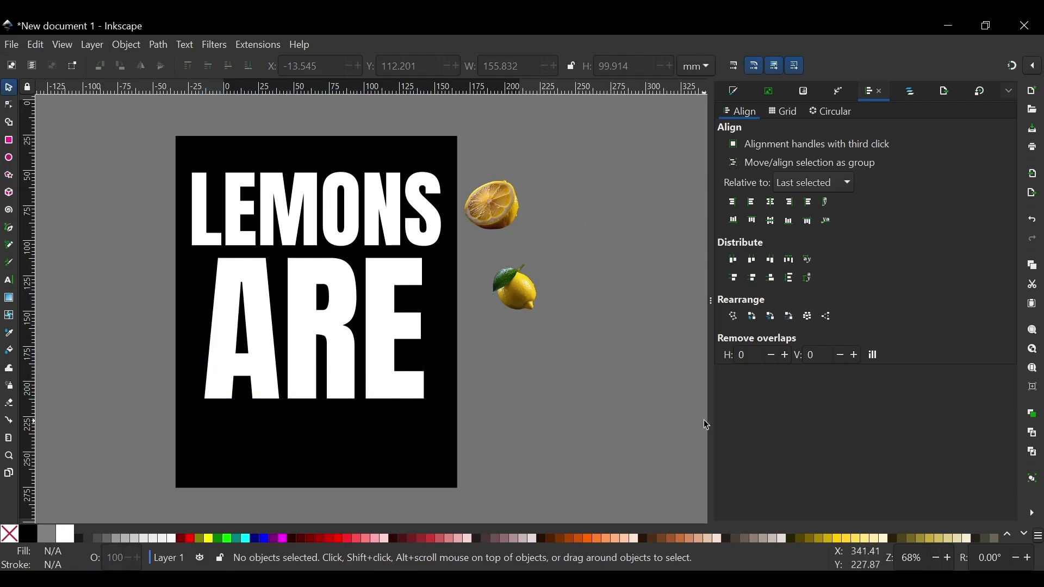
pyautogui.moveTo(707, 423); pyautogui.dragTo(1011, 422)
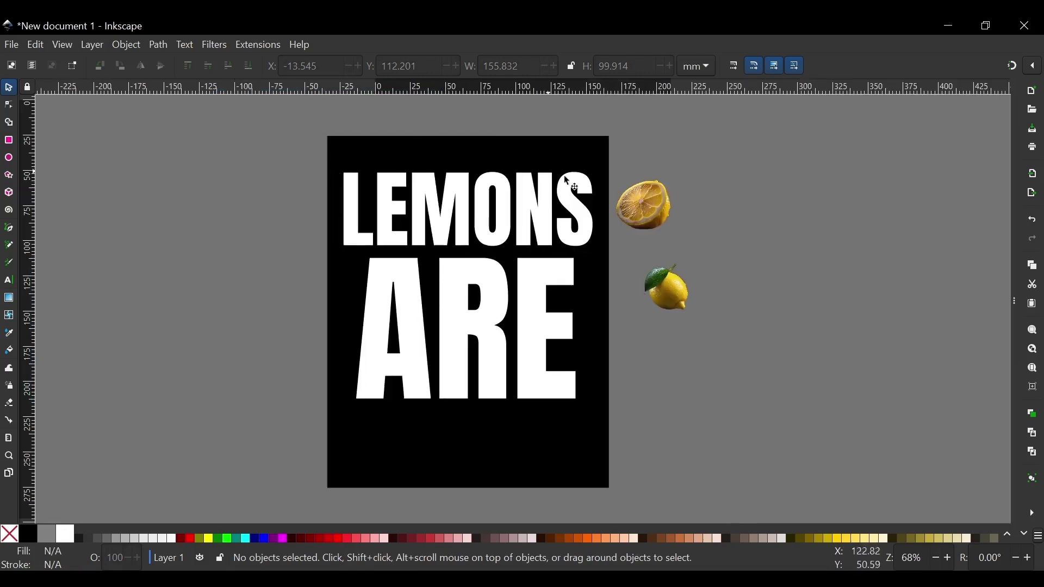
# Move the whole lemon image onto the letter R of ARE and raise it above all other objects.
pyautogui.click(649, 276)
pyautogui.click(667, 313)
pyautogui.moveTo(668, 299); pyautogui.dragTo(475, 314)
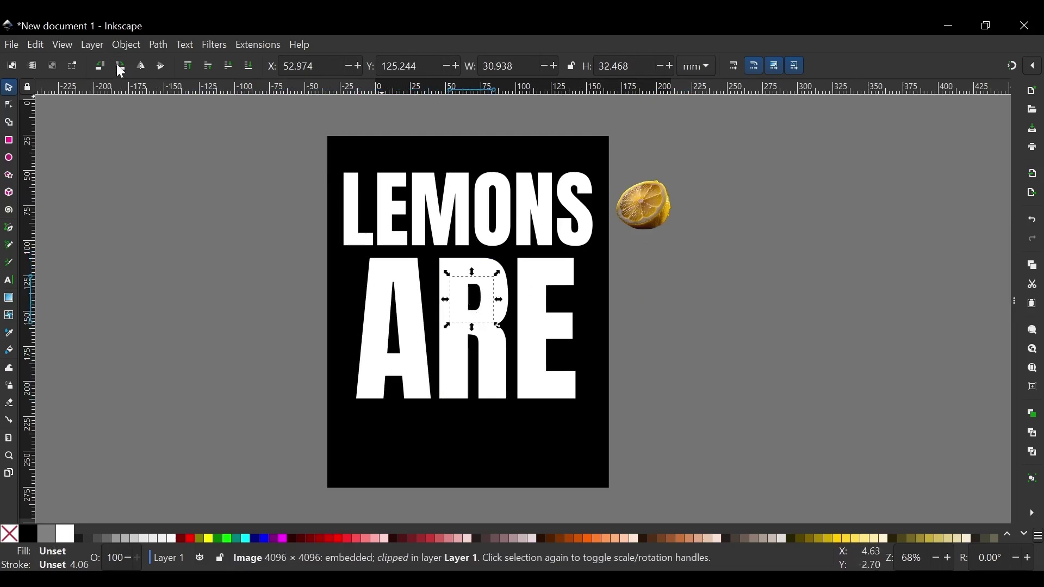
pyautogui.click(187, 66)
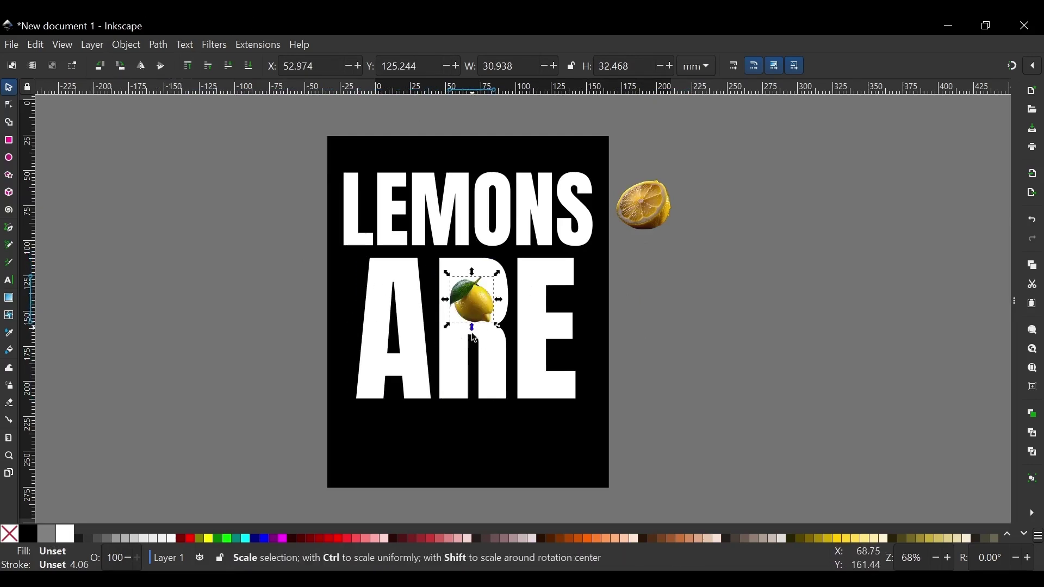
# Enlarge the lemon image to about 123 by 129 mm, center it over the ARE text and flip it horizontally.
pyautogui.moveTo(474, 336); pyautogui.dragTo(476, 401)
pyautogui.moveTo(505, 333); pyautogui.dragTo(497, 352)
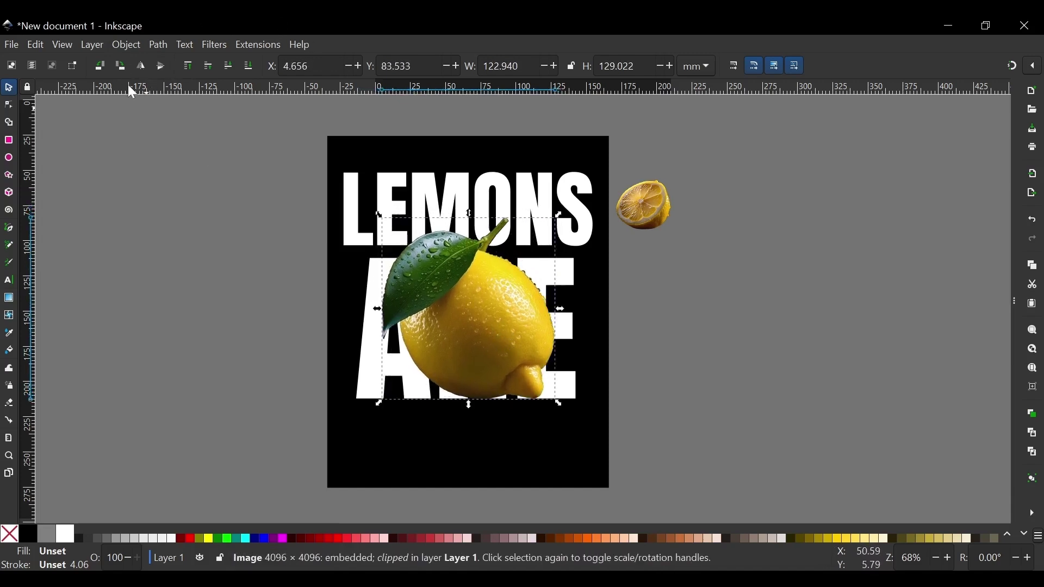
pyautogui.moveTo(458, 317); pyautogui.dragTo(515, 297)
pyautogui.click(141, 65)
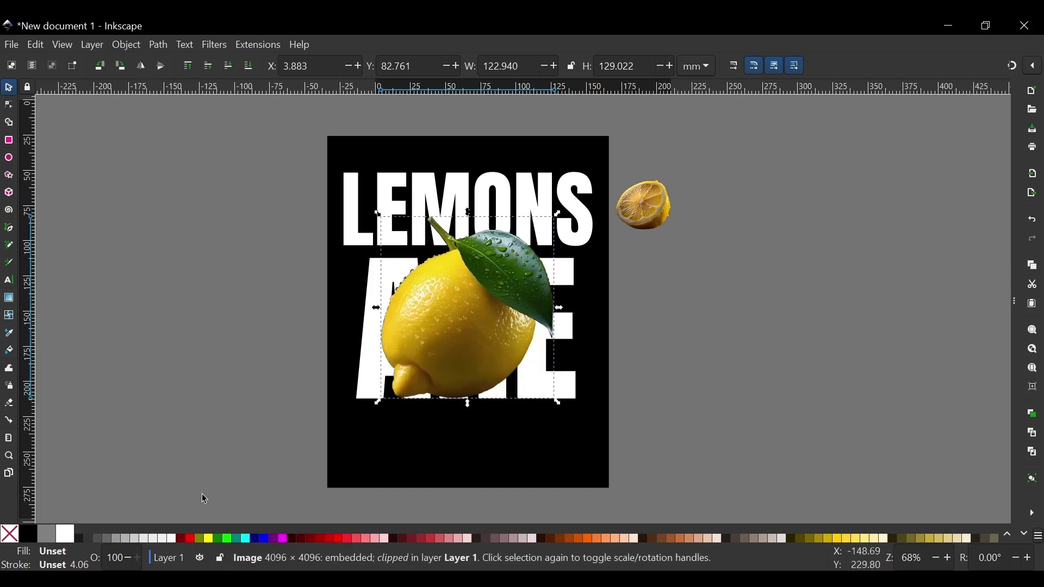
# Duplicate the ARE text above the lemon, remove the copy's fill and give it a white stroke.
pyautogui.click(565, 396)
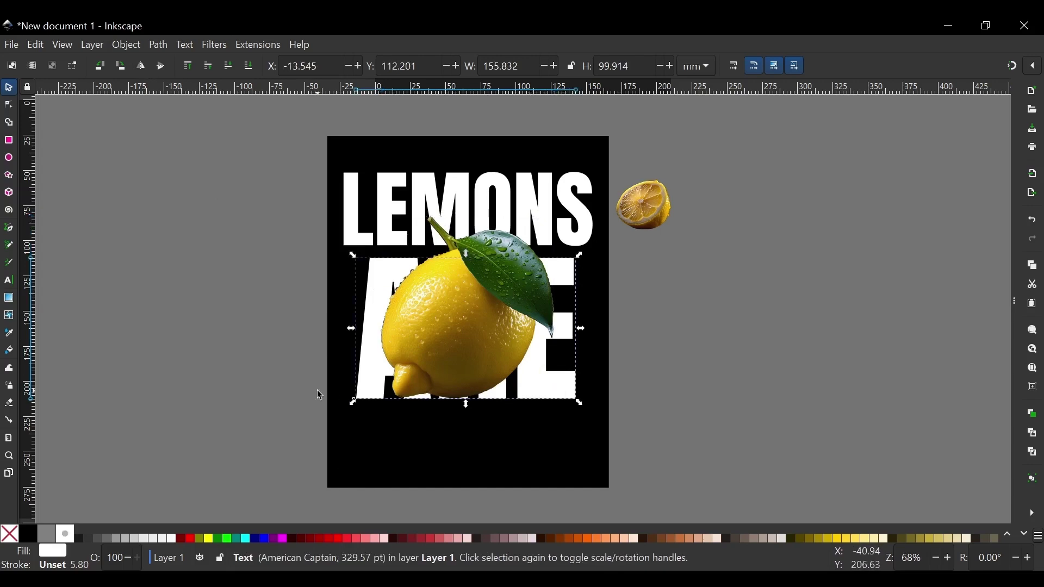
pyautogui.hotkey('ctrl', 'd')
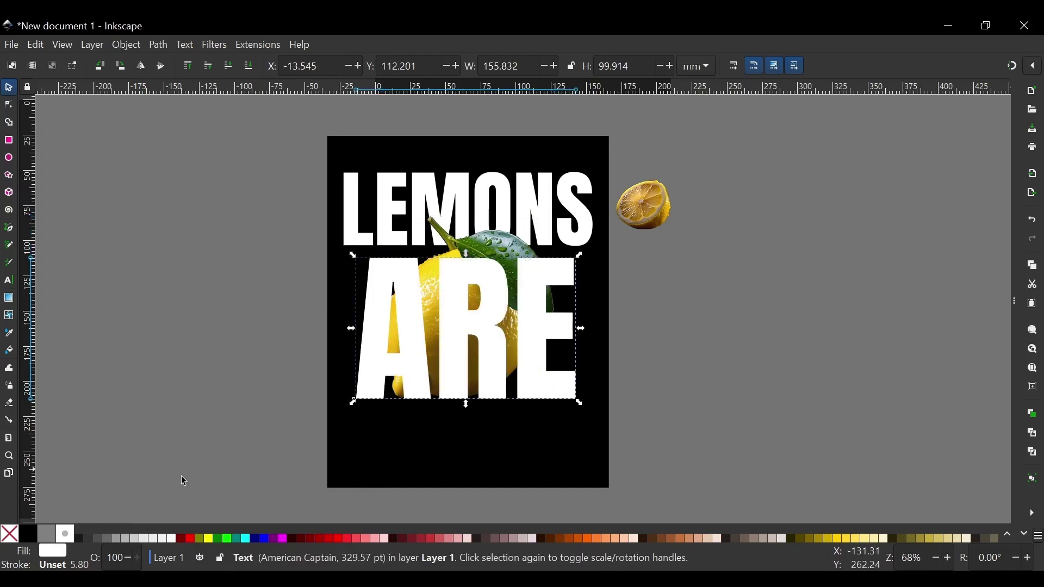
pyautogui.click(9, 535)
pyautogui.keyDown('shift'); pyautogui.click(66, 536); pyautogui.keyUp('shift')
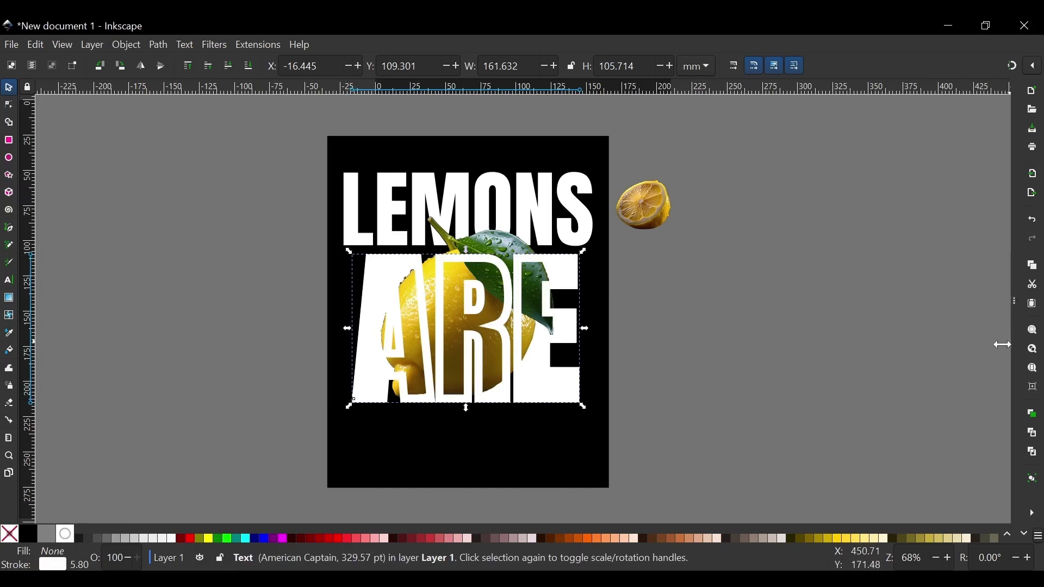
# Reduce the outlined ARE copy's stroke width to 0.7 mm.
pyautogui.moveTo(1002, 345); pyautogui.dragTo(869, 220)
pyautogui.click(738, 94)
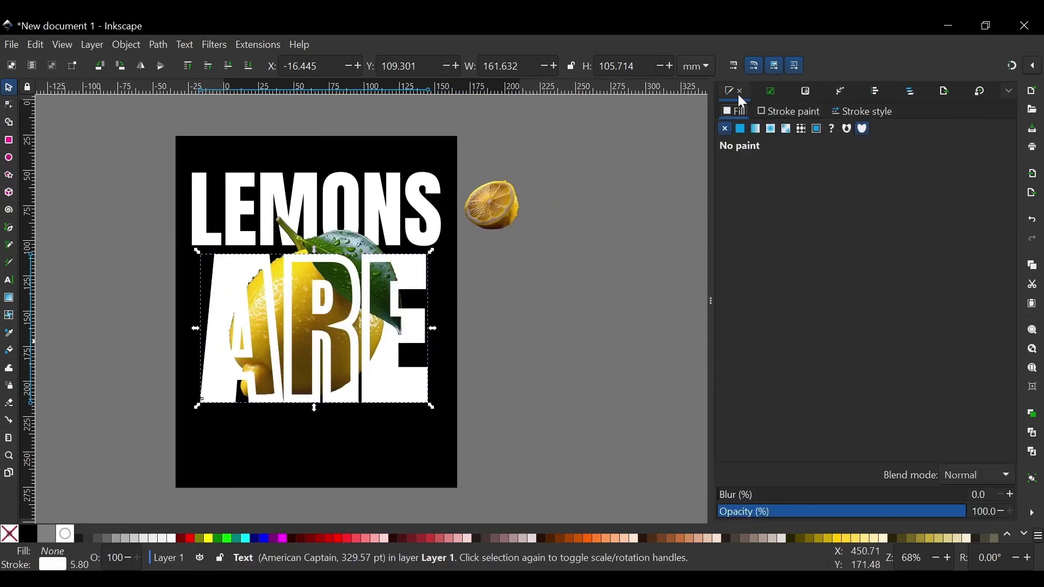
pyautogui.click(870, 113)
pyautogui.click(811, 130)
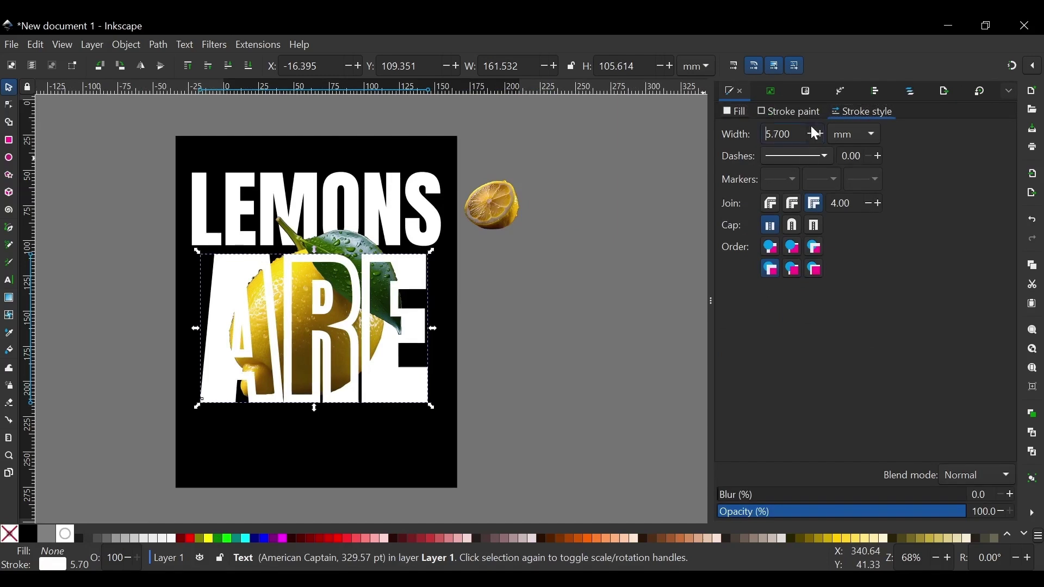
pyautogui.click(811, 130)
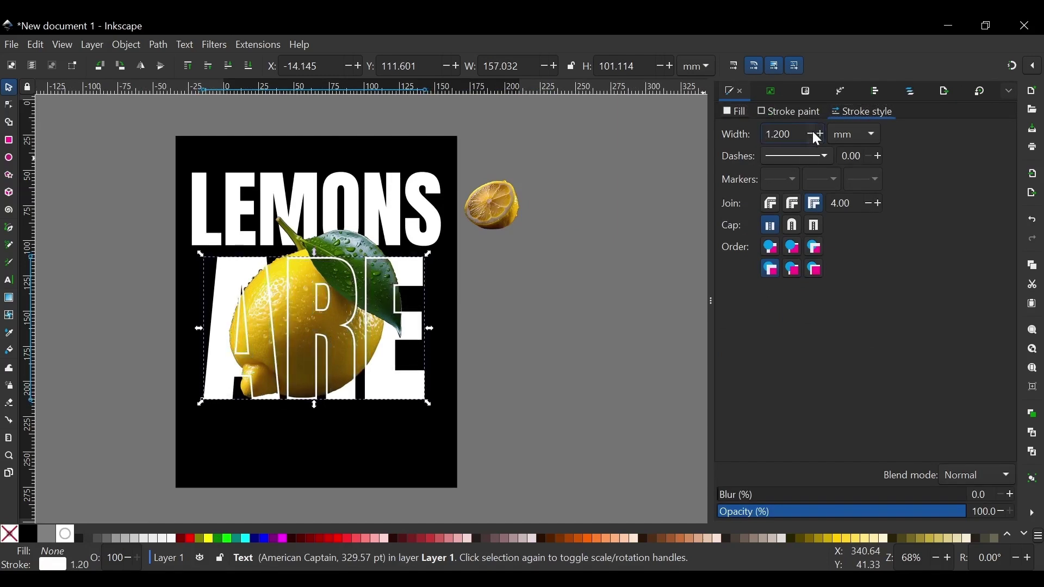
pyautogui.click(811, 132)
pyautogui.click(811, 133)
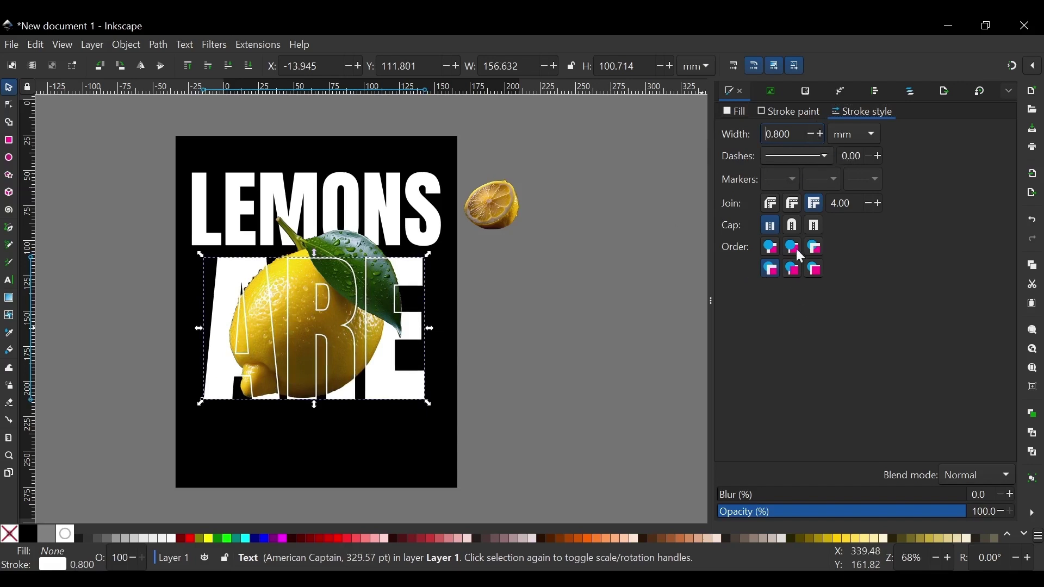
pyautogui.click(811, 133)
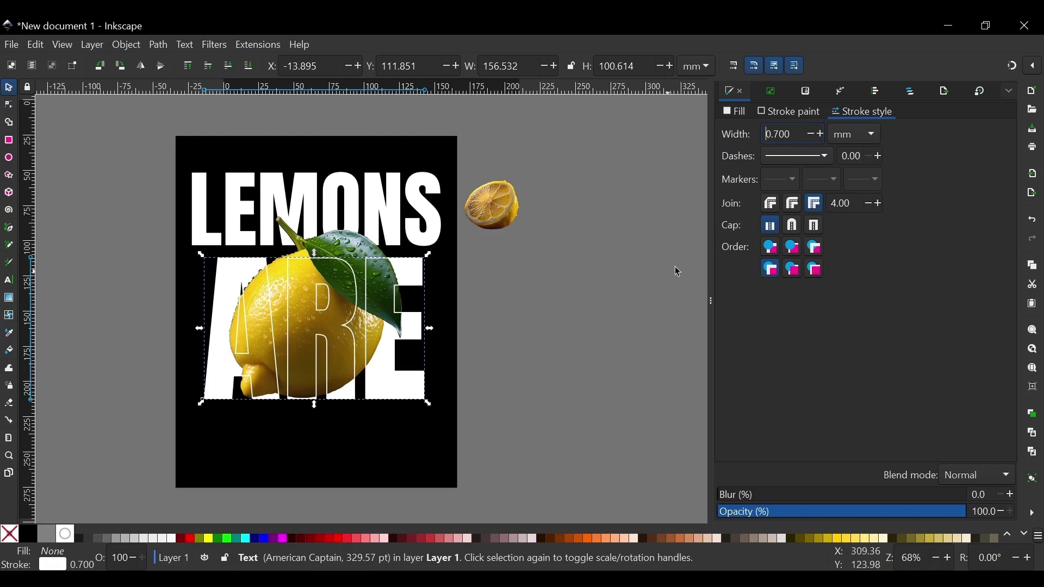
# Move the whole lemon slightly down and to the right, to about X 7.7 and Y 92 mm, and deselect it.
pyautogui.scroll(-1, 678, 264)
pyautogui.scroll(1, 457, 281)
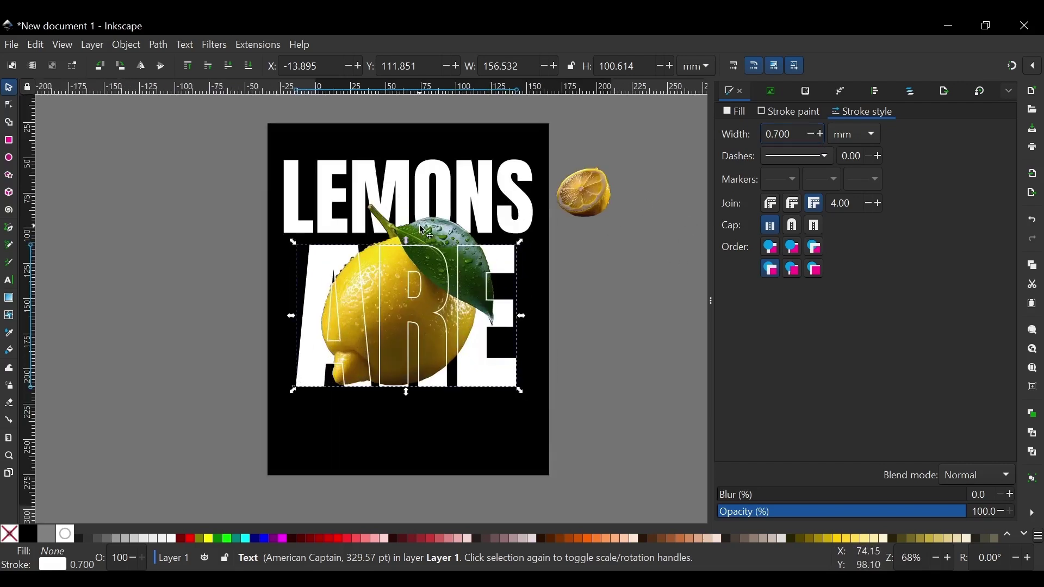
pyautogui.click(441, 228)
pyautogui.moveTo(441, 228); pyautogui.dragTo(445, 243)
pyautogui.click(630, 295)
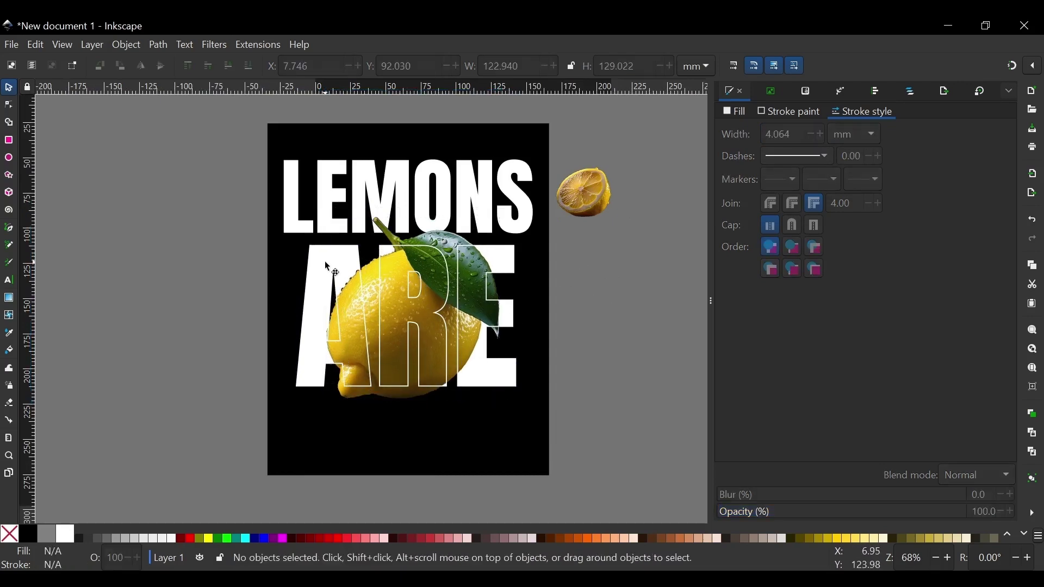
# Select both the filled and the outlined ARE texts and nudge them together about 0.5 mm to the left.
pyautogui.click(348, 317)
pyautogui.keyDown('shift'); pyautogui.click(506, 387); pyautogui.keyUp('shift')
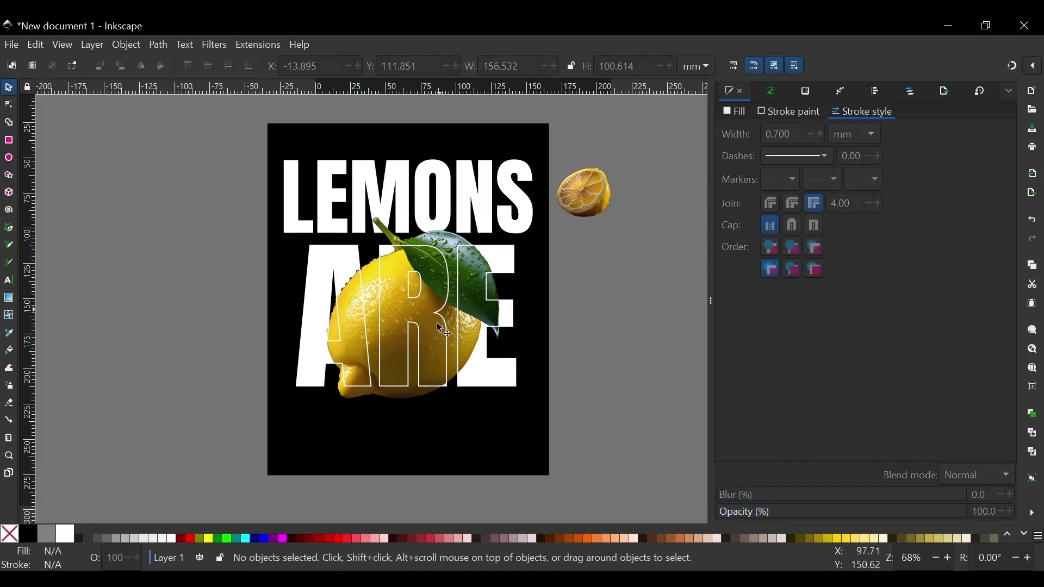
pyautogui.click(334, 253)
pyautogui.keyDown('alt'); pyautogui.click(329, 253); pyautogui.keyUp('alt')
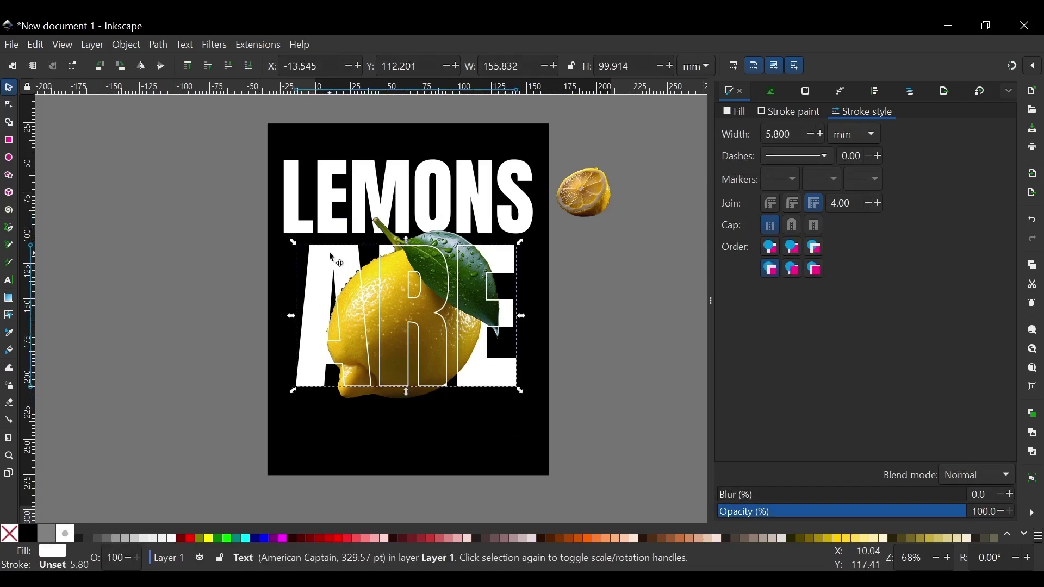
pyautogui.keyDown('shift'); pyautogui.click(332, 256); pyautogui.keyUp('shift')
pyautogui.press('Left')
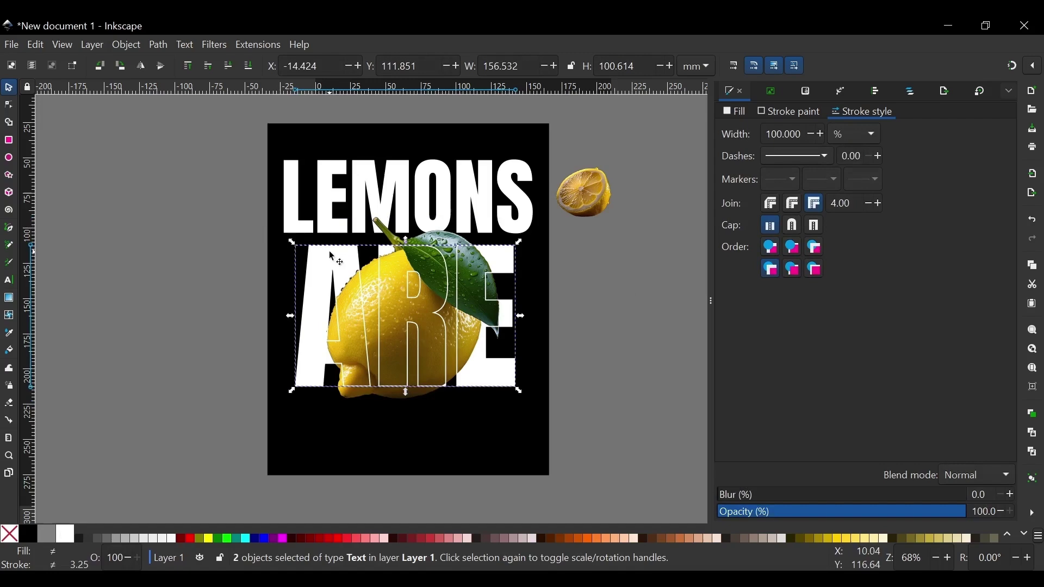
pyautogui.click(563, 309)
# Try placing the lemon slice beside the top of the letter A, raised above all objects and flipped horizontally.
pyautogui.keyDown('ctrl'); pyautogui.scroll(-2, 411, 308); pyautogui.keyUp('ctrl')
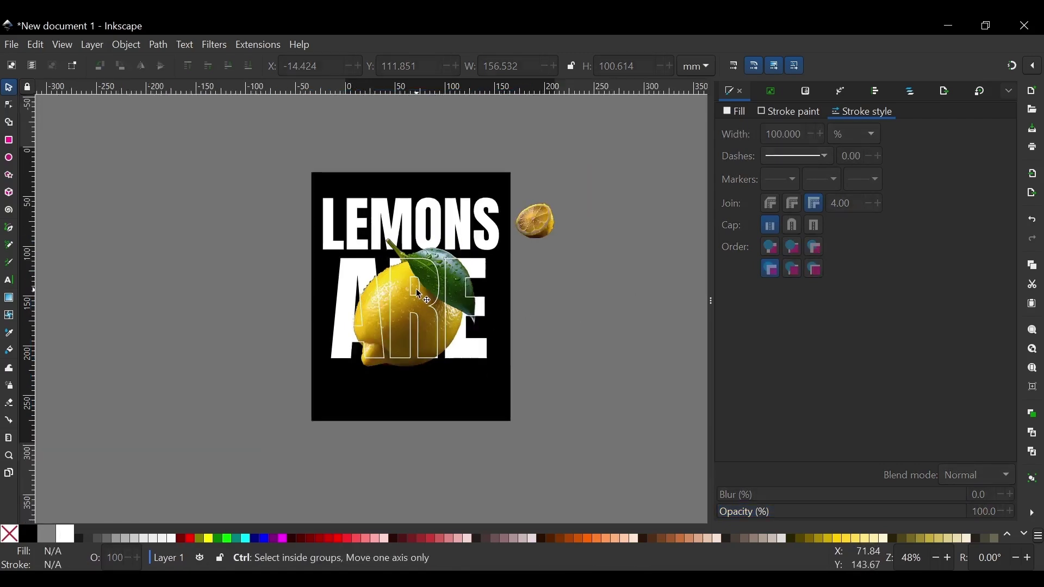
pyautogui.keyDown('ctrl'); pyautogui.scroll(3, 412, 311); pyautogui.keyUp('ctrl')
pyautogui.keyDown('ctrl'); pyautogui.scroll(-2, 426, 260); pyautogui.keyUp('ctrl')
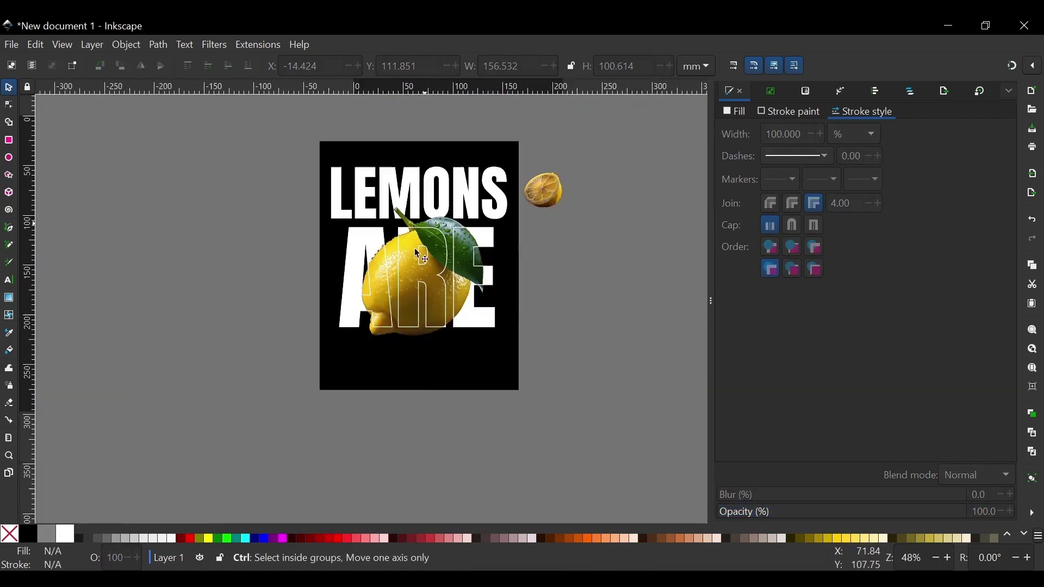
pyautogui.keyDown('ctrl'); pyautogui.scroll(1, 387, 191); pyautogui.keyUp('ctrl')
pyautogui.keyDown('ctrl'); pyautogui.scroll(1, 387, 190); pyautogui.keyUp('ctrl')
pyautogui.keyDown('ctrl'); pyautogui.scroll(-1, 388, 192); pyautogui.keyUp('ctrl')
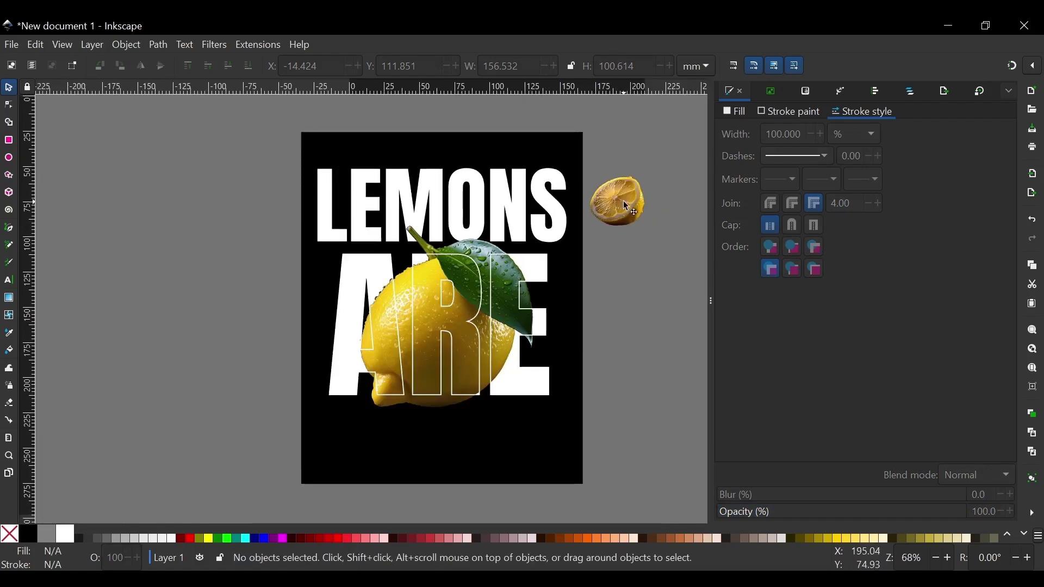
pyautogui.moveTo(631, 209); pyautogui.dragTo(338, 273)
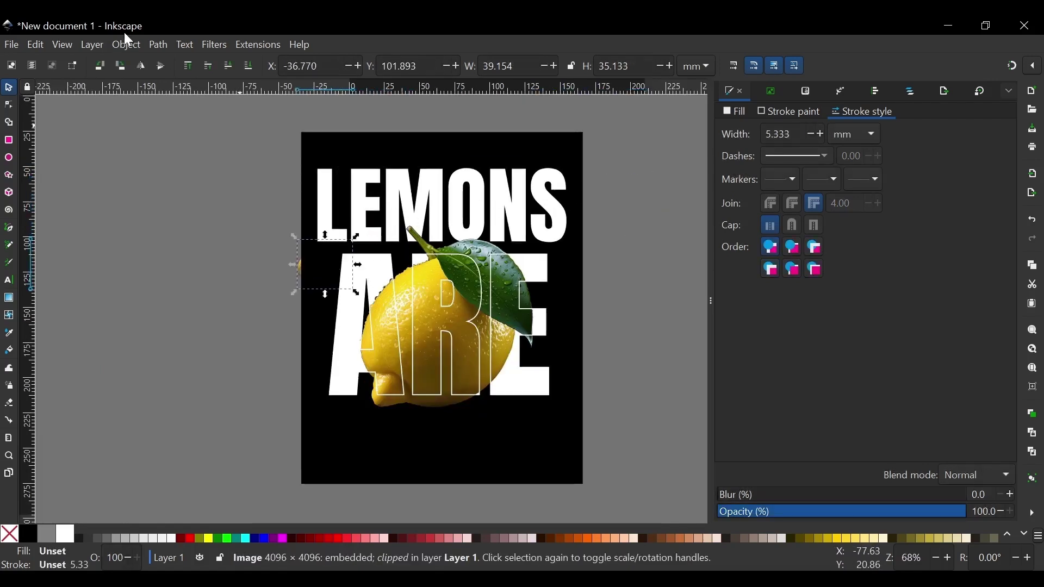
pyautogui.click(188, 67)
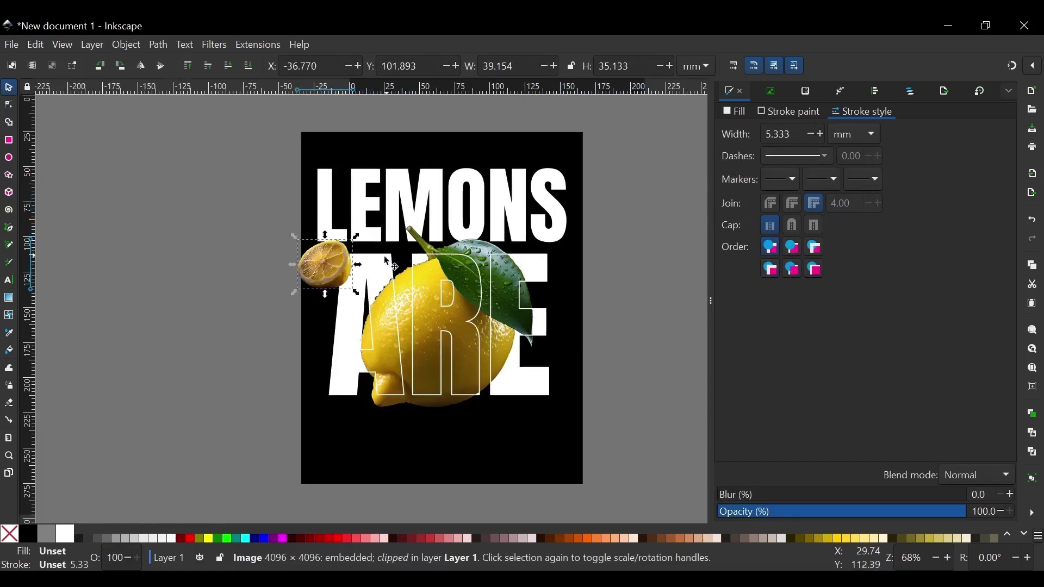
pyautogui.click(141, 66)
pyautogui.keyDown('ctrl'); pyautogui.scroll(1, 360, 250); pyautogui.keyUp('ctrl')
pyautogui.moveTo(307, 283); pyautogui.dragTo(328, 283)
pyautogui.keyDown('ctrl'); pyautogui.scroll(-1, 329, 283); pyautogui.keyUp('ctrl')
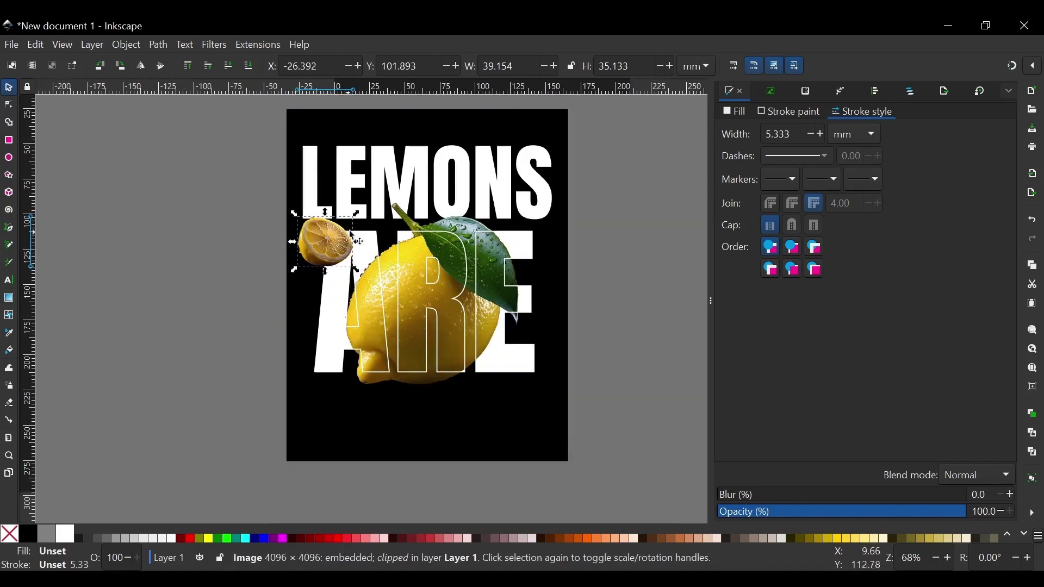
# Cut the lemon slice and paste it back over the bottom right corner of the letter E.
pyautogui.hotkey('ctrl', 'x')
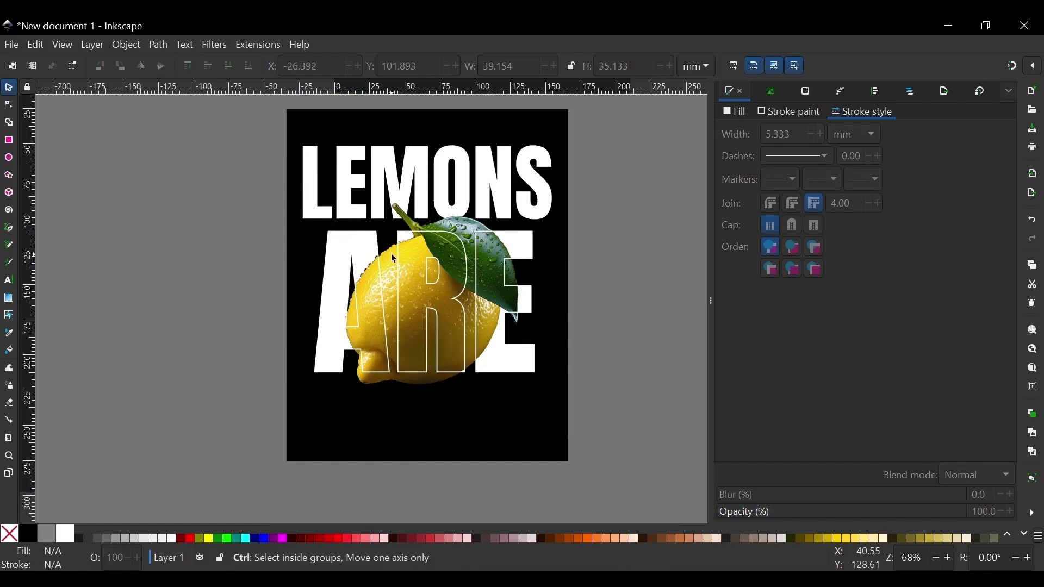
pyautogui.hotkey('ctrl', 'v')
pyautogui.moveTo(327, 246); pyautogui.dragTo(529, 376)
# Flip the lemon slice horizontally and lower it one level behind the ARE outline.
pyautogui.click(142, 66)
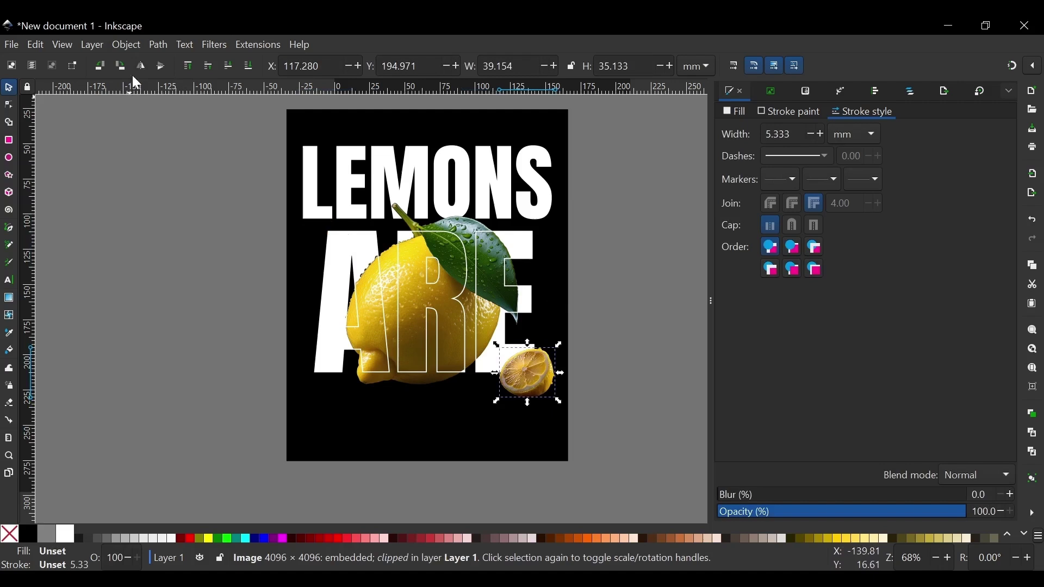
pyautogui.click(229, 71)
pyautogui.click(494, 424)
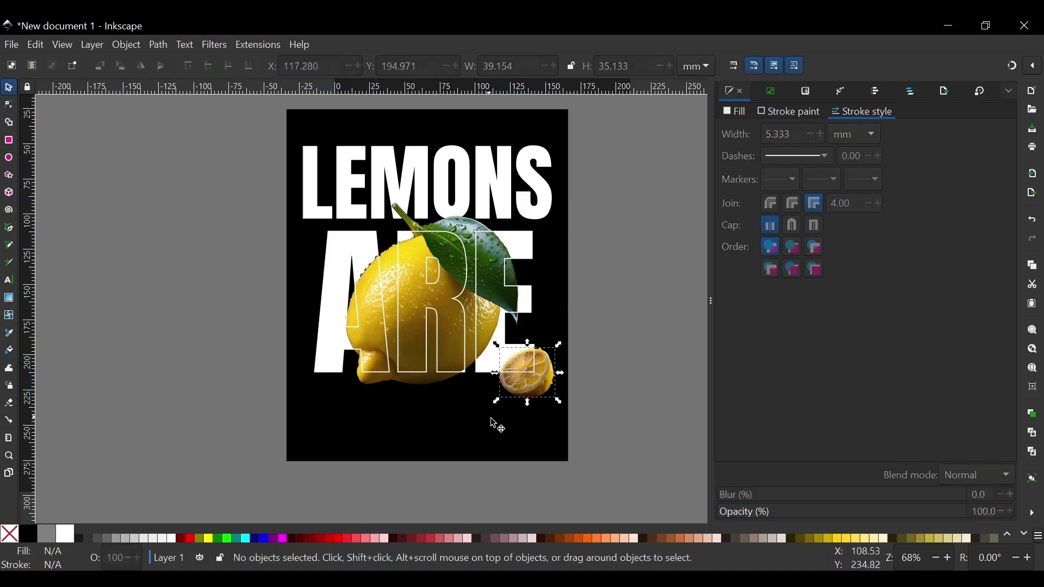
pyautogui.moveTo(529, 388); pyautogui.dragTo(530, 388)
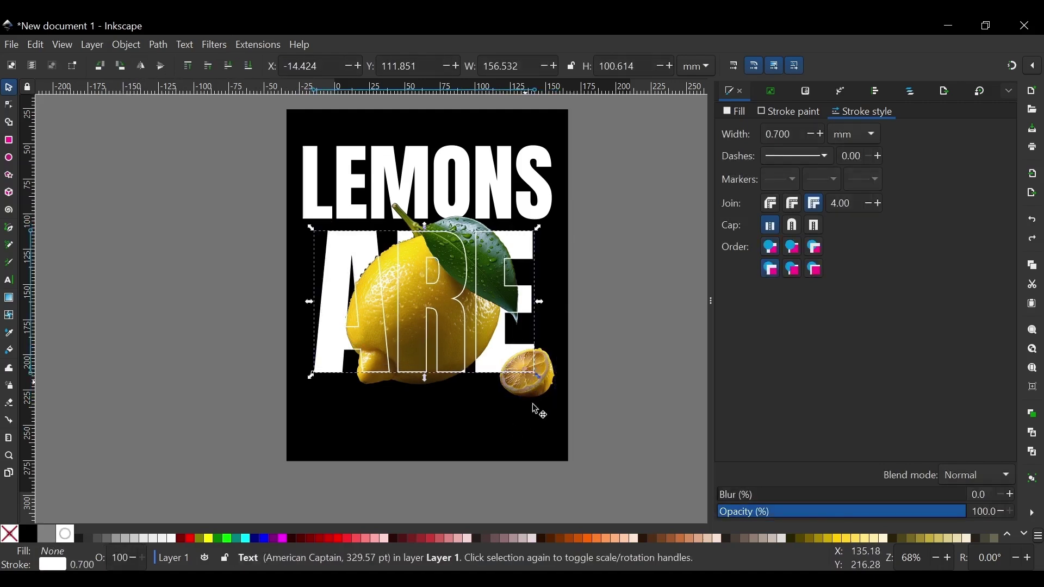
# Nudge the lemon slice about 1.6 mm up and 0.5 mm to the left, then deselect it.
pyautogui.click(541, 389)
pyautogui.press('Up')
pyautogui.press('Up')
pyautogui.press('Up')
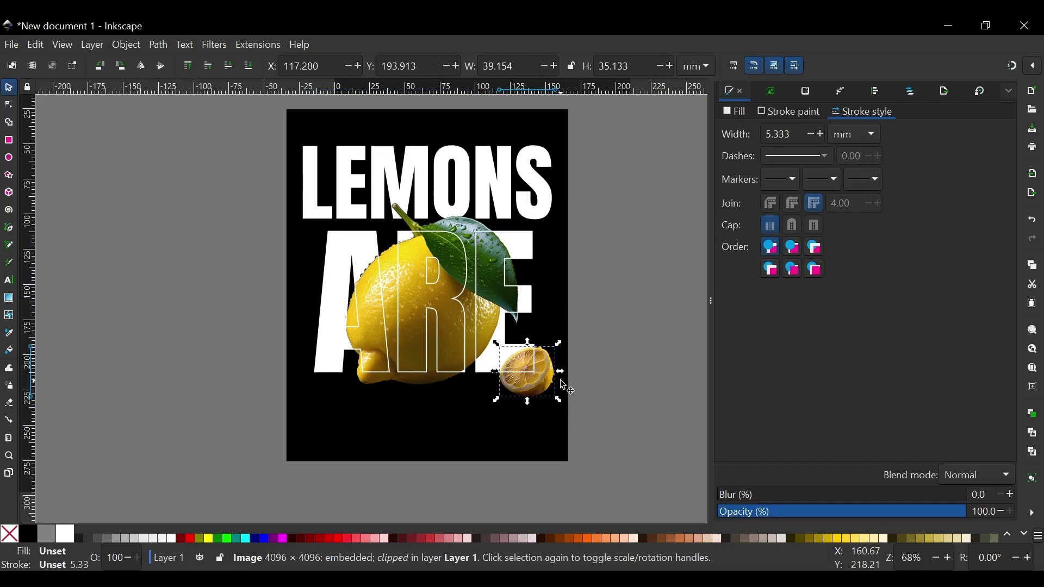
pyautogui.press('Left')
pyautogui.click(643, 288)
# Duplicate the whole lemon, shrink the copy to about 69 by 72 mm and place it over the start of LEMONS.
pyautogui.scroll(-1, 446, 351)
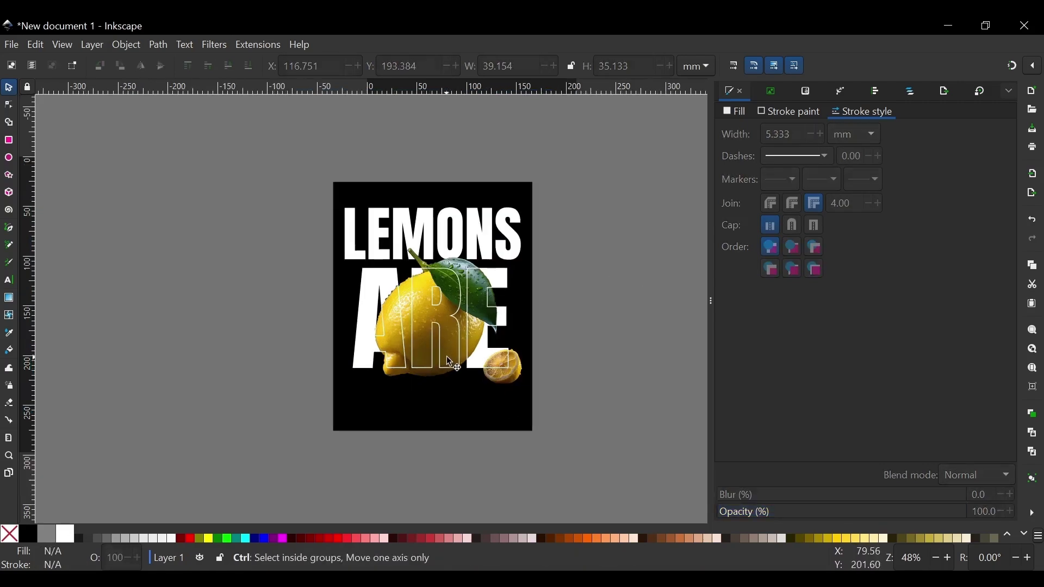
pyautogui.scroll(1, 421, 298)
pyautogui.click(410, 241)
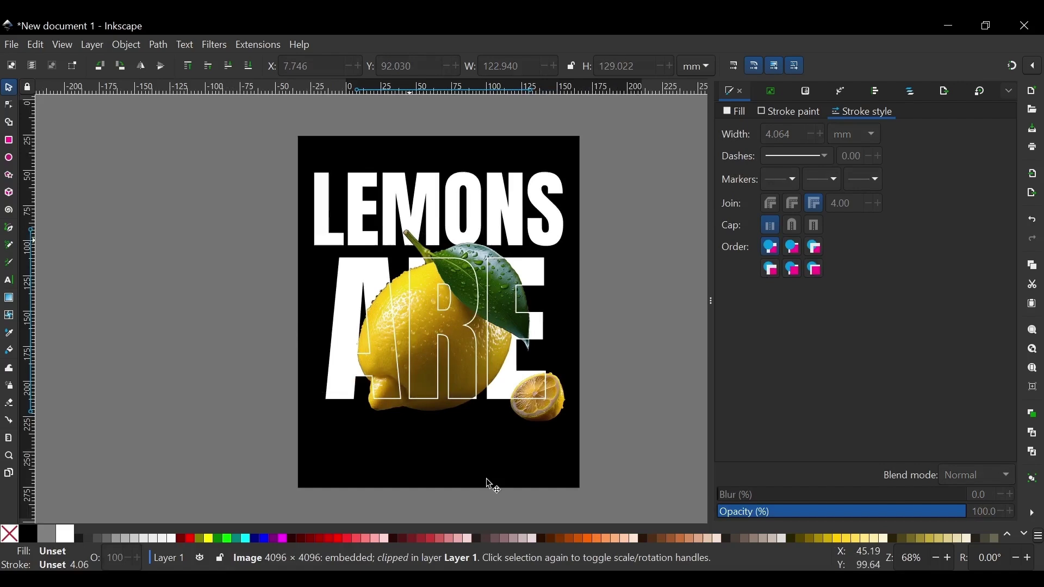
pyautogui.hotkey('ctrl', 'd')
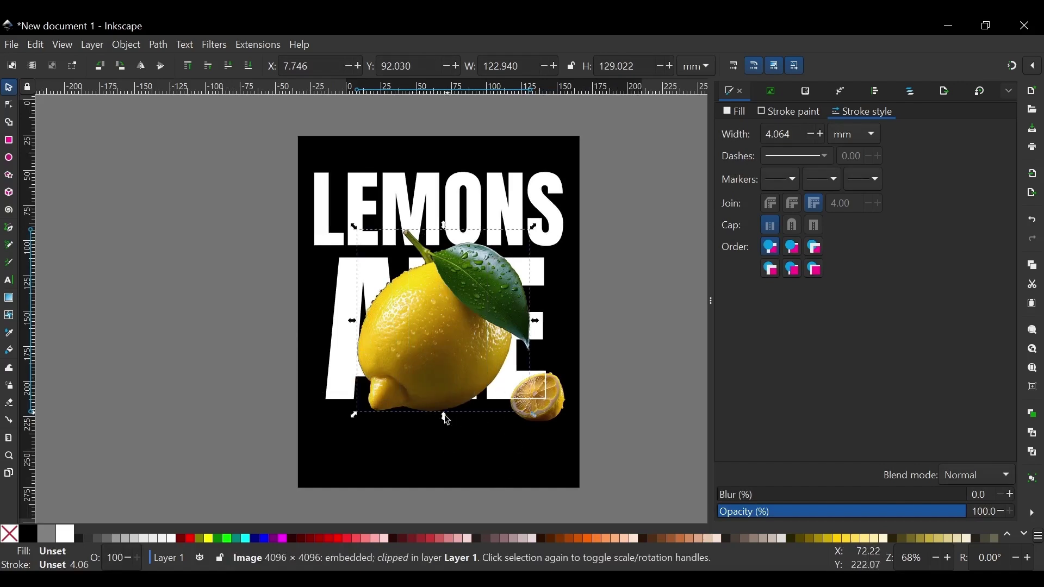
pyautogui.moveTo(447, 420); pyautogui.dragTo(358, 227)
pyautogui.scroll(2, 340, 167)
pyautogui.scroll(-3, 409, 203)
pyautogui.scroll(1, 391, 241)
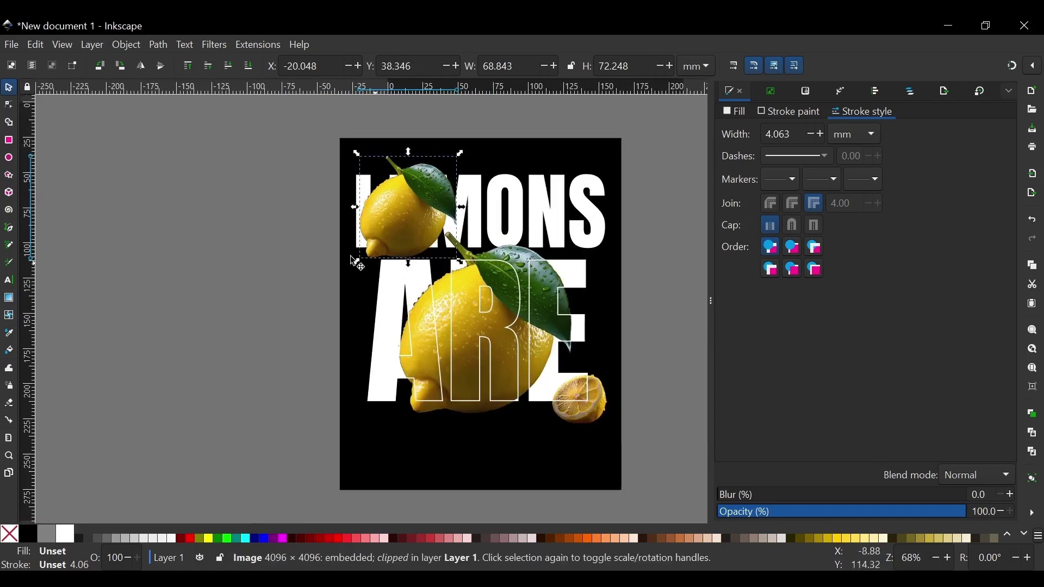
# Shrink the lemon copy to about 37 by 39 mm and position it against the upper left of the letter A.
pyautogui.moveTo(367, 206); pyautogui.dragTo(364, 279)
pyautogui.scroll(2, 353, 326)
pyautogui.moveTo(361, 366); pyautogui.dragTo(360, 308)
pyautogui.moveTo(363, 248); pyautogui.dragTo(325, 298)
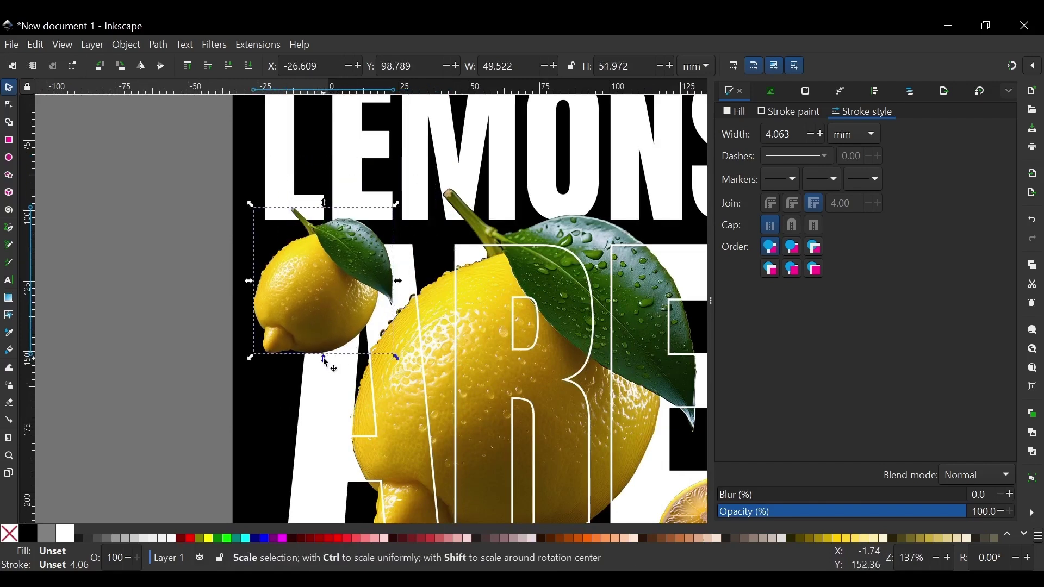
pyautogui.moveTo(325, 361); pyautogui.dragTo(325, 326)
pyautogui.moveTo(328, 273); pyautogui.dragTo(315, 283)
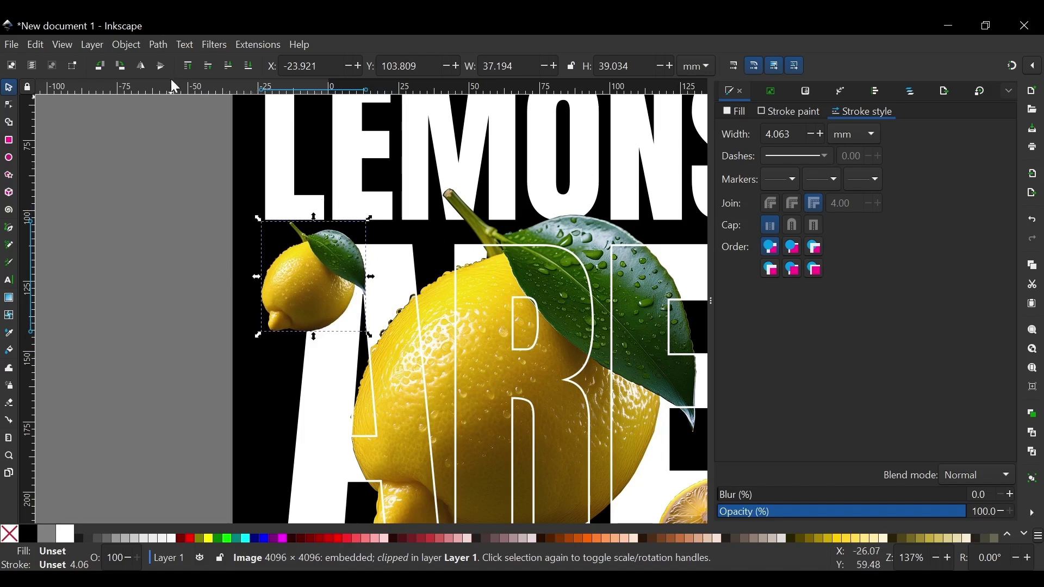
# Lower the small lemon one level behind the ARE outline and shift it about 3.5 mm up.
pyautogui.click(228, 66)
pyautogui.moveTo(290, 288)
pyautogui.mouseDown()
pyautogui.moveTo(281, 294)
pyautogui.moveTo(284, 277)
pyautogui.mouseUp()
pyautogui.hotkey('ctrl', 'z')
pyautogui.keyDown('alt'); pyautogui.click(289, 292); pyautogui.keyUp('alt')
# Examine the small lemon's overlap with the letter A up close and within the whole poster.
pyautogui.scroll(-1, 224, 281)
pyautogui.scroll(2, 270, 261)
pyautogui.scroll(-3, 351, 291)
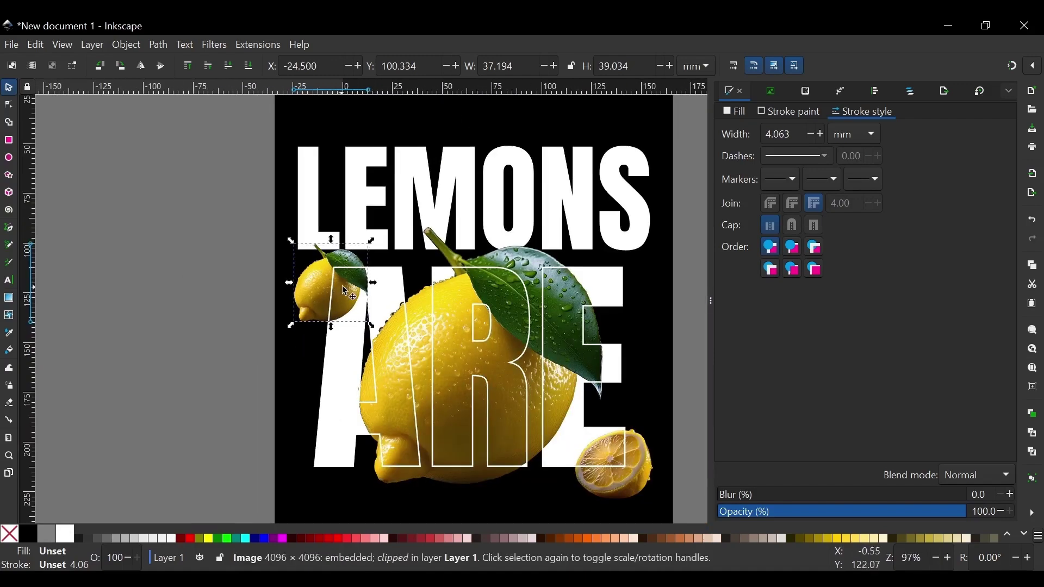
pyautogui.scroll(3, 359, 298)
pyautogui.scroll(-3, 366, 305)
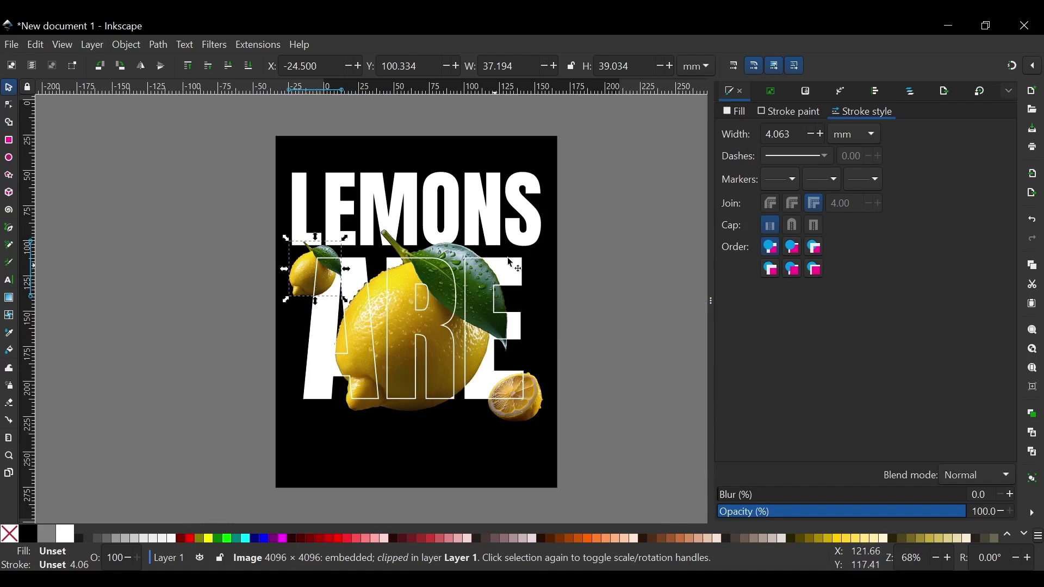
pyautogui.scroll(2, 316, 281)
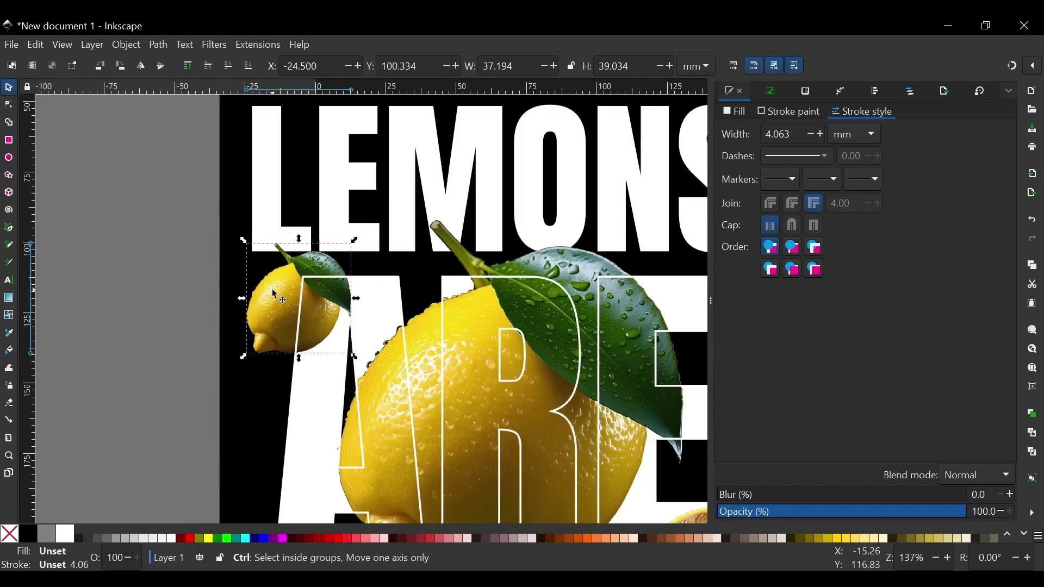
pyautogui.scroll(2, 272, 289)
# Place two copies of the small lemon on LEMONS, one over the L and one between the O and N.
pyautogui.scroll(-1, 375, 254)
pyautogui.scroll(-1, 342, 255)
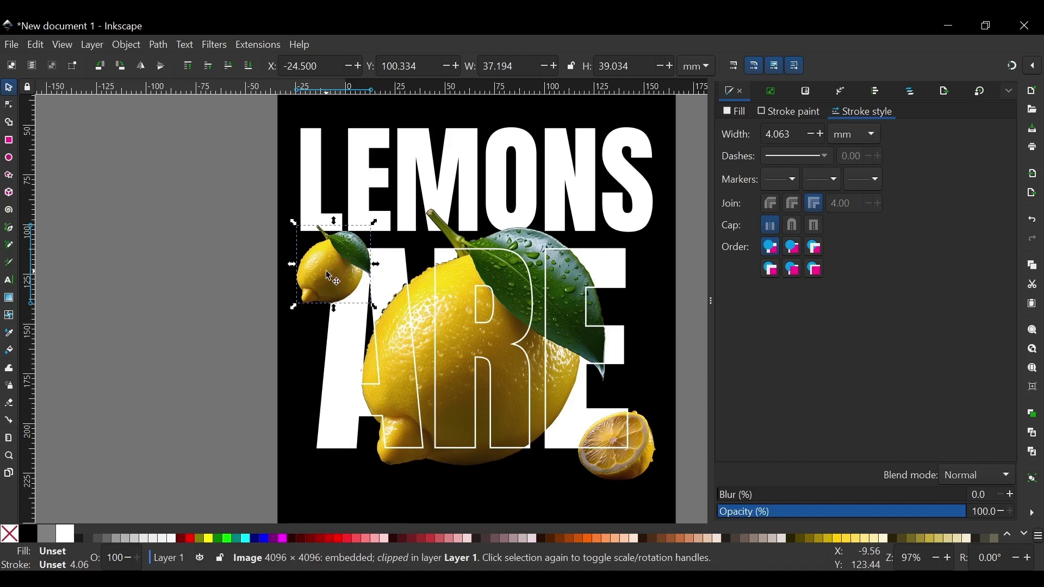
pyautogui.moveTo(327, 272); pyautogui.dragTo(540, 144)
pyautogui.keyDown('ctrl'); pyautogui.scroll(-1, 486, 133); pyautogui.keyUp('ctrl')
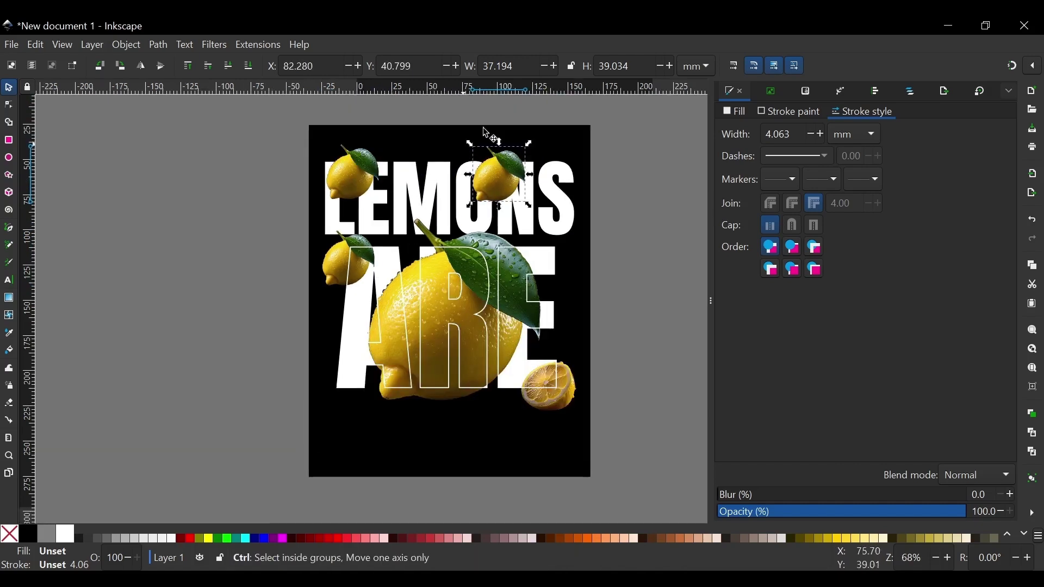
# Flip the small lemon between the O and N horizontally and move it about 8 mm up.
pyautogui.keyDown('ctrl'); pyautogui.scroll(2, 496, 133); pyautogui.keyUp('ctrl')
pyautogui.keyDown('ctrl'); pyautogui.scroll(-1, 500, 132); pyautogui.keyUp('ctrl')
pyautogui.keyDown('ctrl'); pyautogui.scroll(1, 501, 140); pyautogui.keyUp('ctrl')
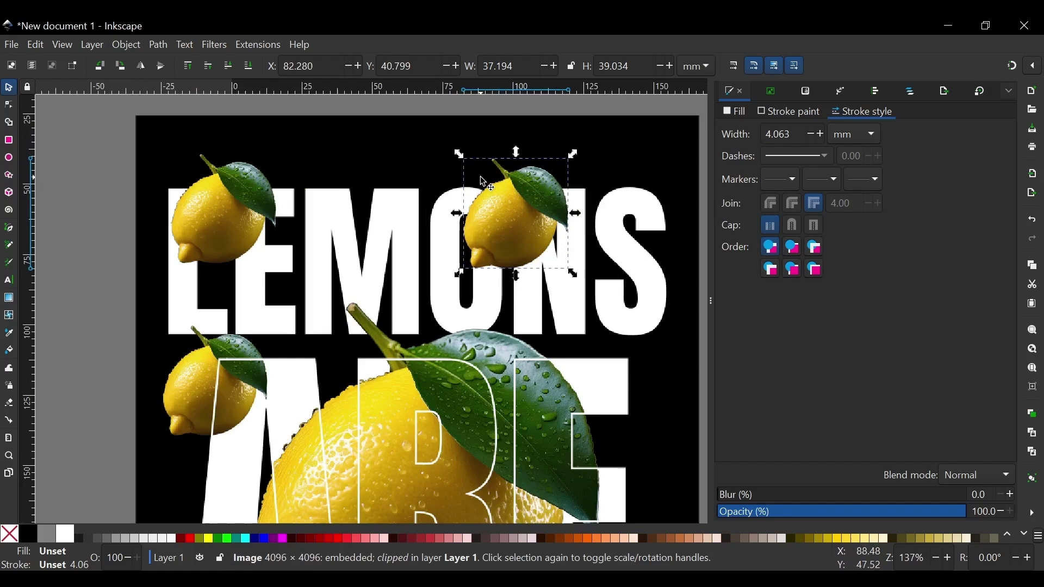
pyautogui.click(146, 72)
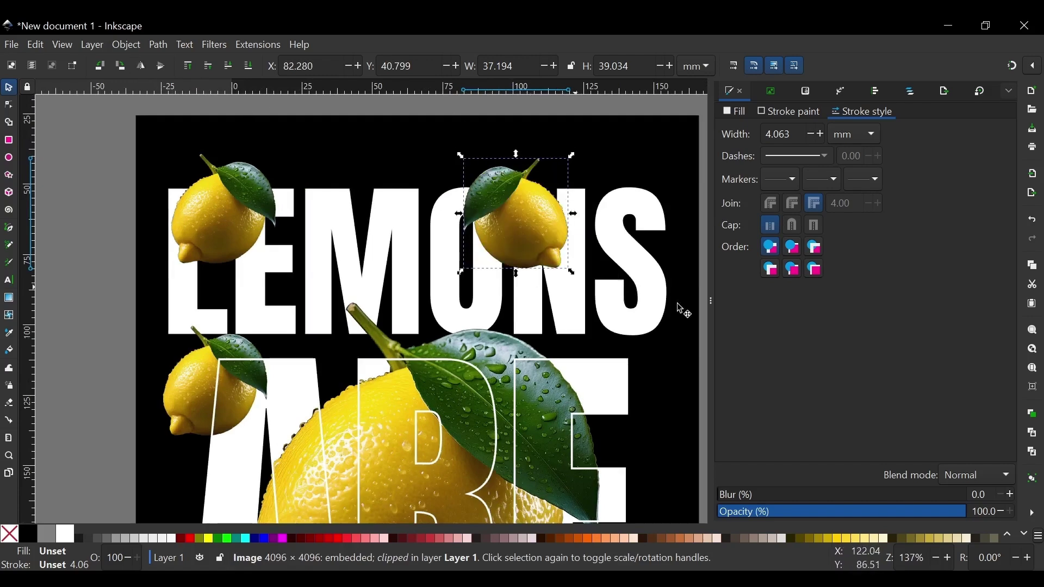
pyautogui.moveTo(539, 223); pyautogui.dragTo(547, 208)
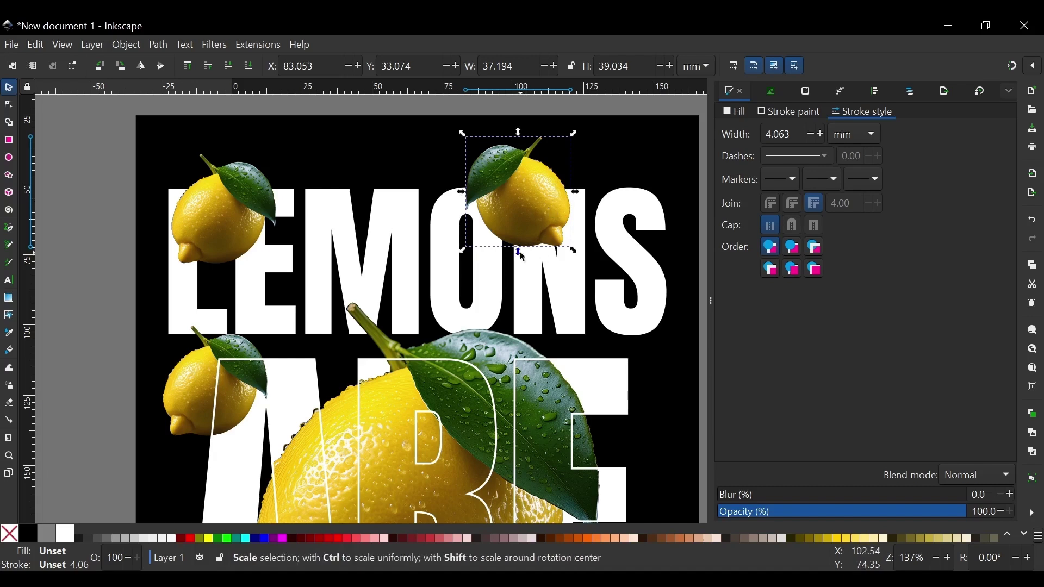
# Scale the small lemon between the O and N down to about 33 × 34.6 mm and shift it slightly sideways.
pyautogui.moveTo(522, 254); pyautogui.dragTo(525, 243)
pyautogui.moveTo(508, 196); pyautogui.dragTo(502, 195)
pyautogui.scroll(-1, 550, 221)
pyautogui.click(375, 133)
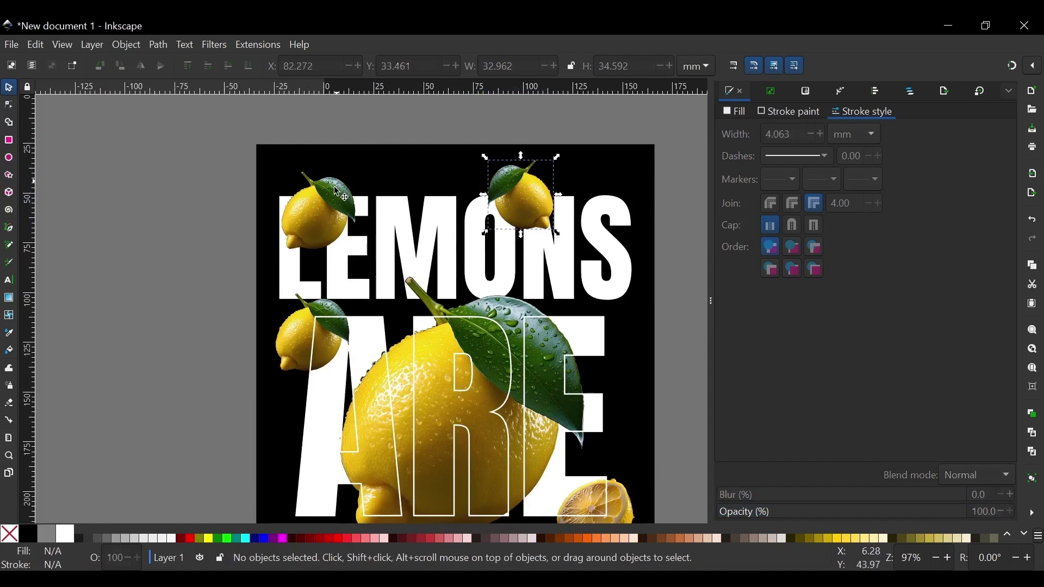
# Try the small lemon over the L about 3 mm higher, placed behind LEMONS and back in front of it.
pyautogui.scroll(2, 324, 208)
pyautogui.moveTo(325, 234); pyautogui.dragTo(329, 220)
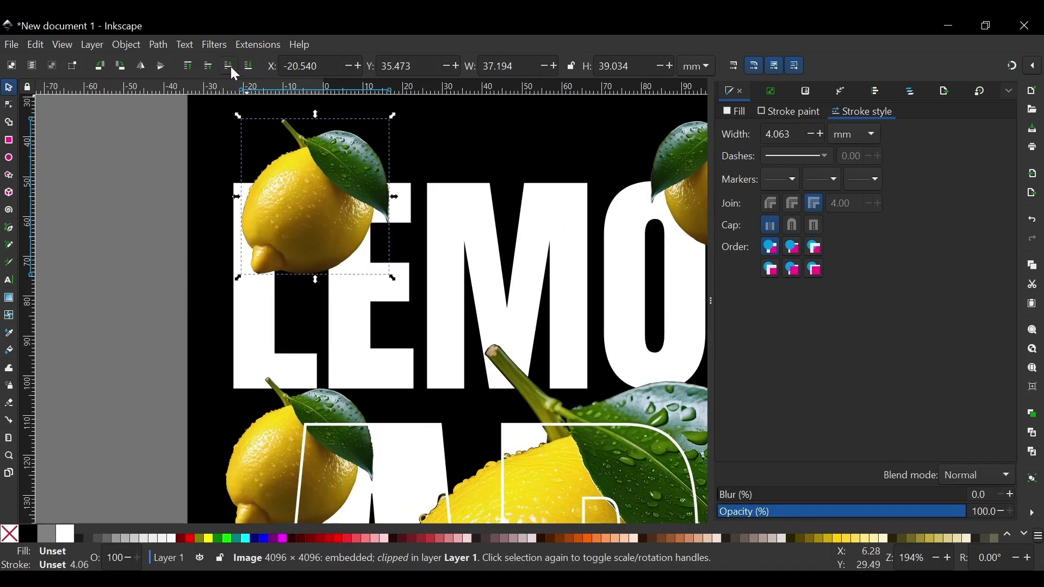
pyautogui.click(229, 66)
pyautogui.scroll(-1, 424, 244)
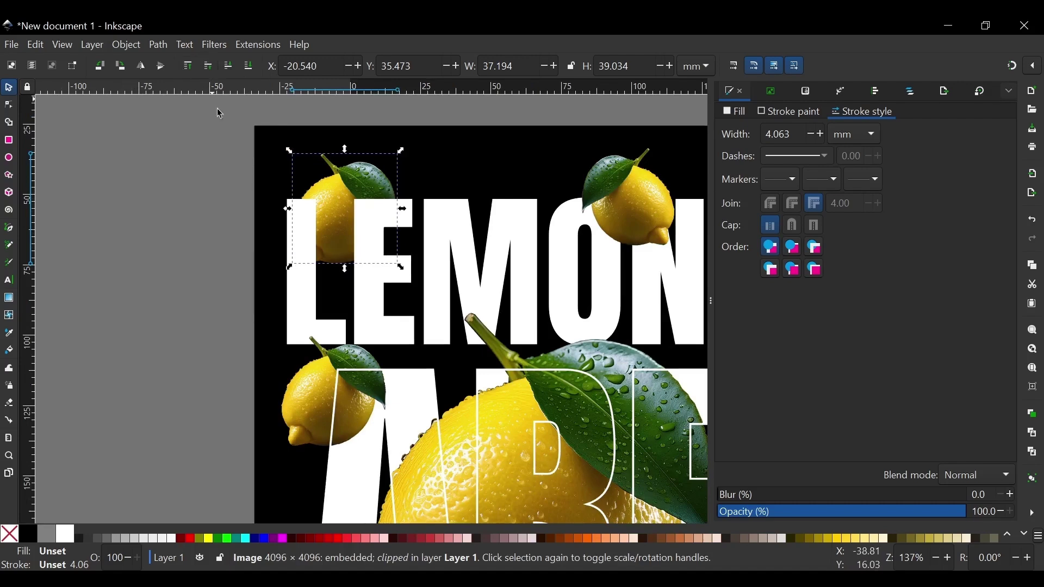
pyautogui.click(209, 64)
pyautogui.scroll(-1, 312, 171)
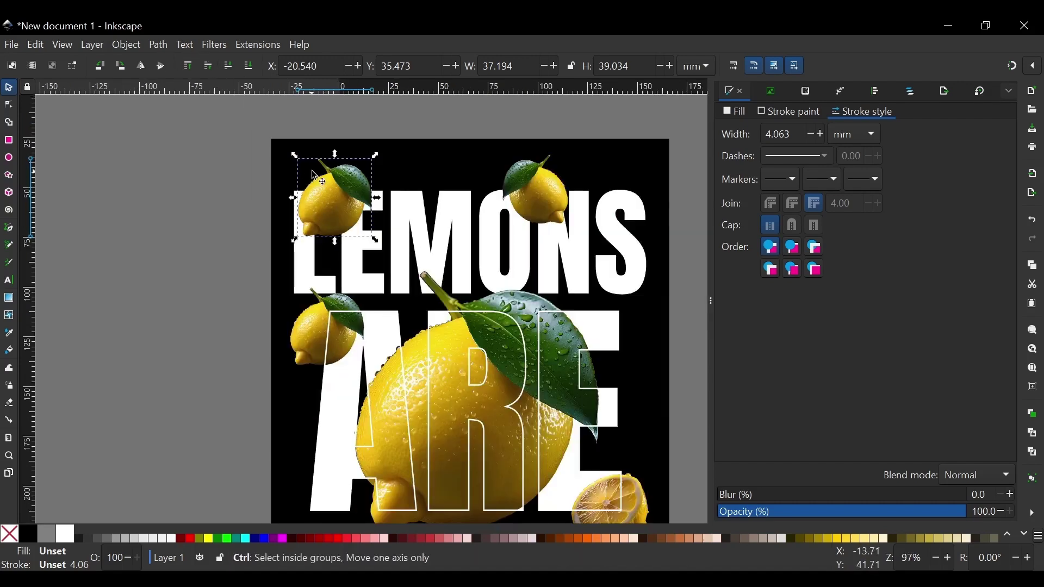
# Duplicate the LEMONS text above the lemons and give the copy no fill and a white stroke.
pyautogui.click(175, 174)
pyautogui.scroll(1, 475, 218)
pyautogui.click(428, 225)
pyautogui.scroll(-1, 427, 226)
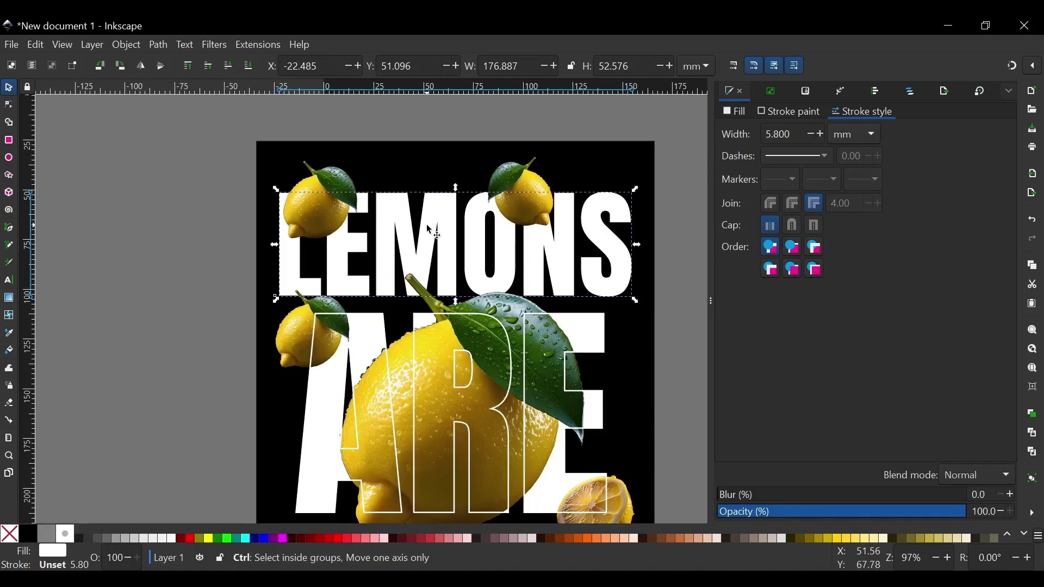
pyautogui.click(9, 534)
pyautogui.keyDown('shift'); pyautogui.click(65, 534); pyautogui.keyUp('shift')
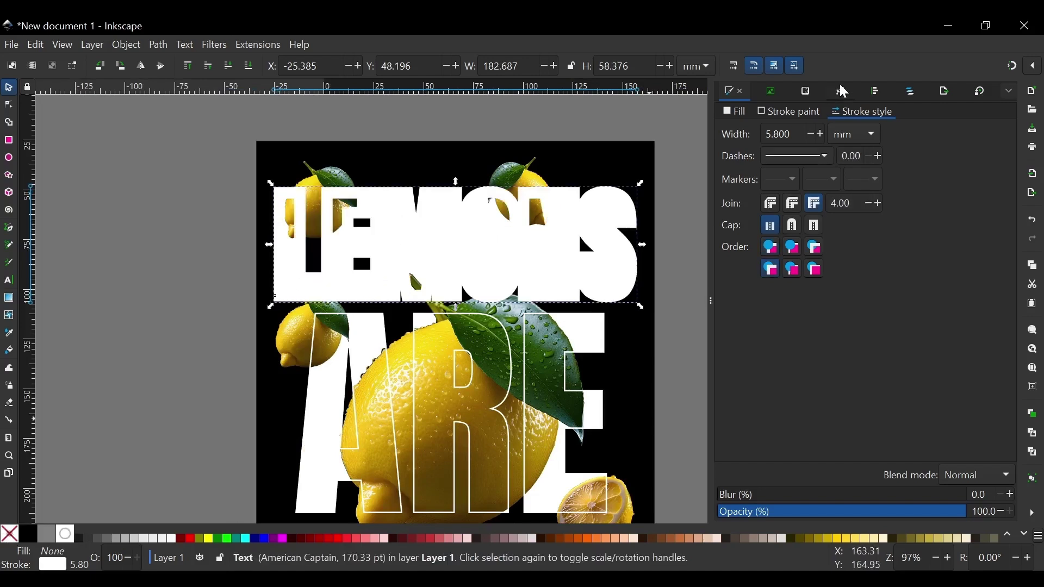
# Set the stroke width of the LEMONS outline copy to 0.7 mm.
pyautogui.moveTo(792, 134); pyautogui.dragTo(773, 134)
pyautogui.write('0.7')
pyautogui.press('Return')
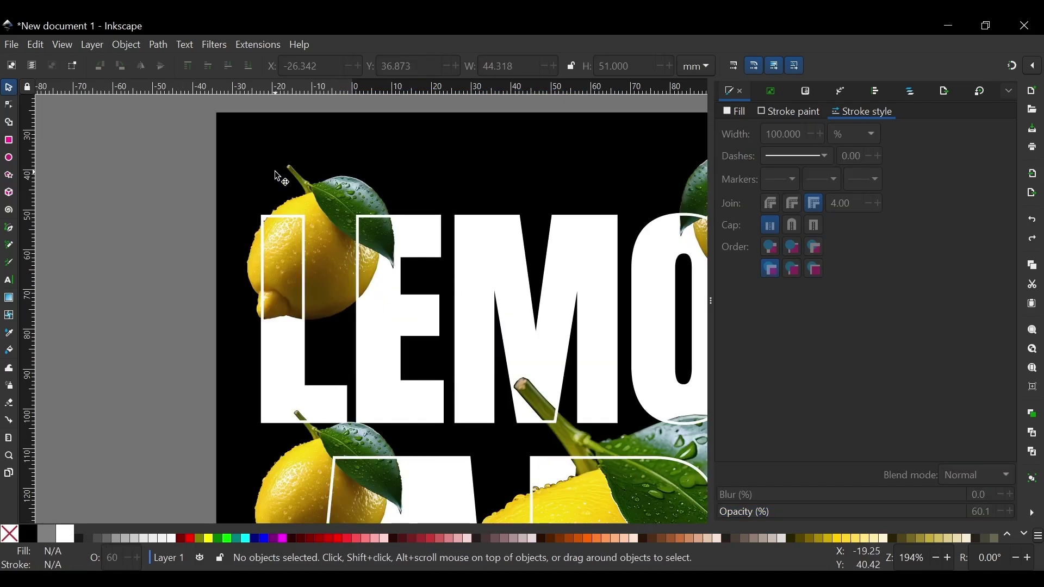
# Duplicate the small lemon over the L and bring the copy in front of the LEMONS outline.
pyautogui.click(343, 218)
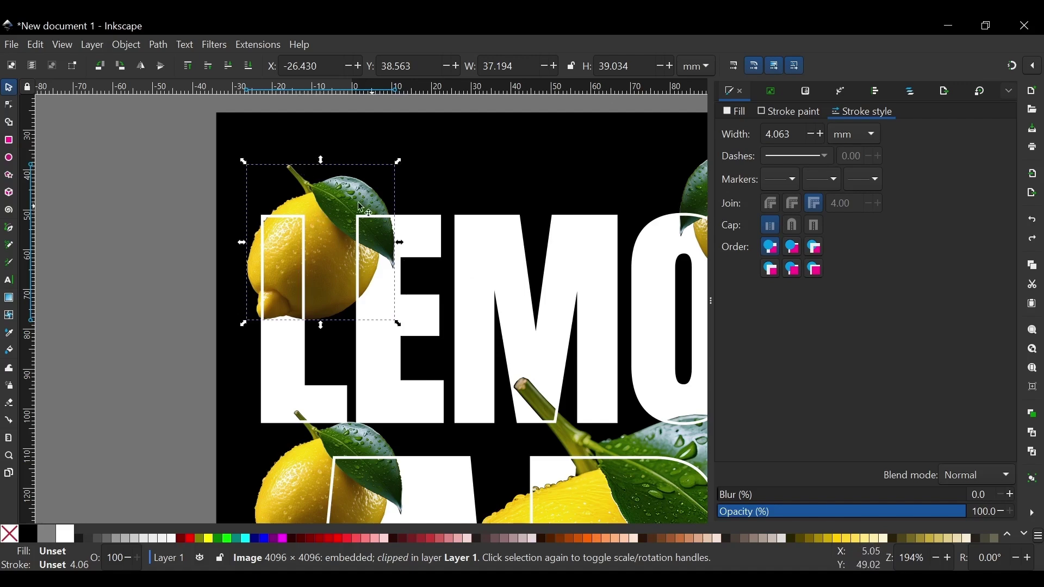
pyautogui.press('ctrl')
pyautogui.keyDown('ctrl'); pyautogui.click(327, 224); pyautogui.keyUp('ctrl')
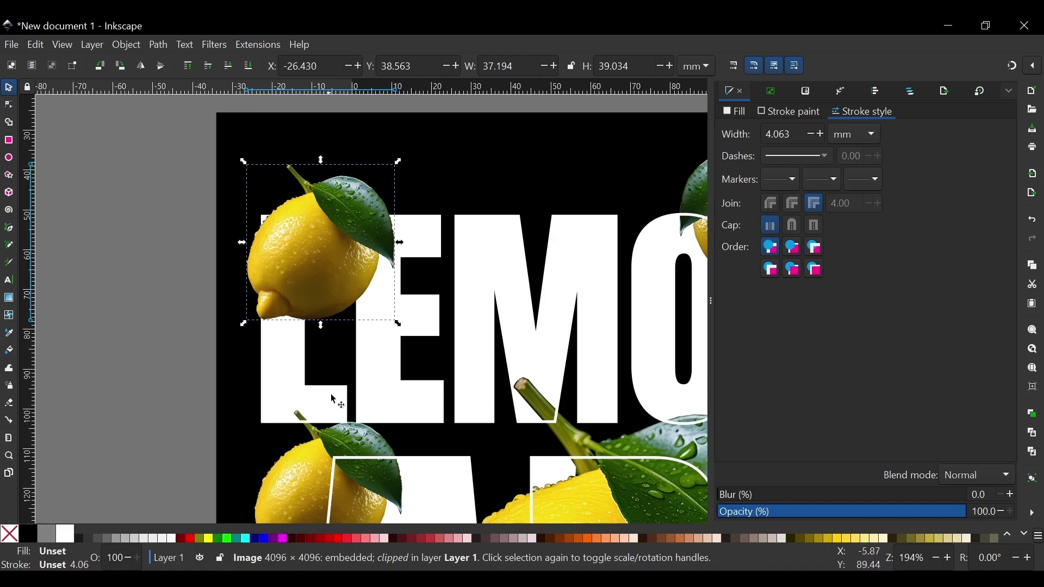
# Draw a closed four-sided shape about 30 × 54 mm covering the right half of the small lemon copy, between L and E.
pyautogui.press('b')
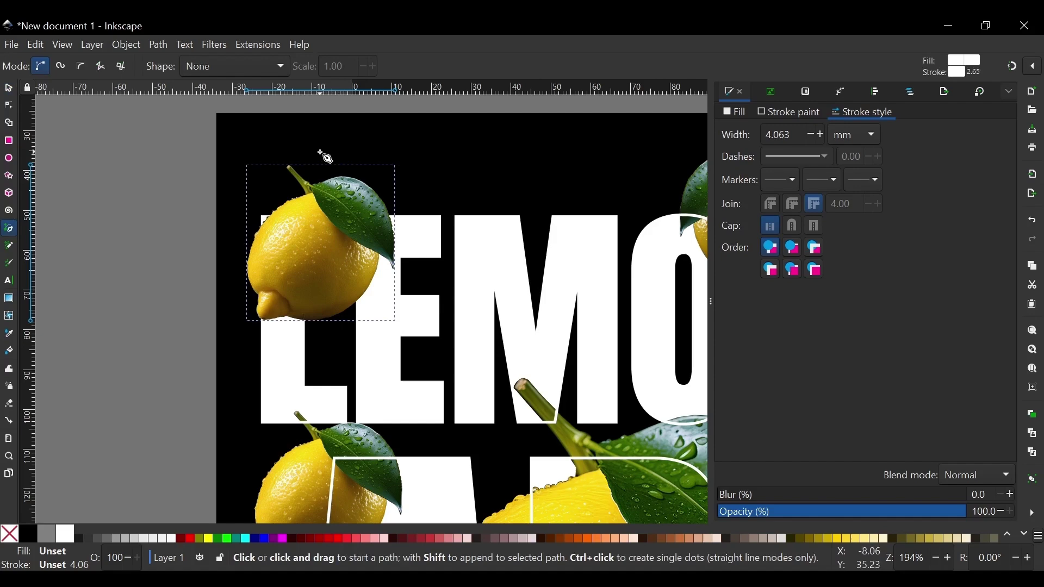
pyautogui.click(320, 152)
pyautogui.click(327, 349)
pyautogui.click(425, 359)
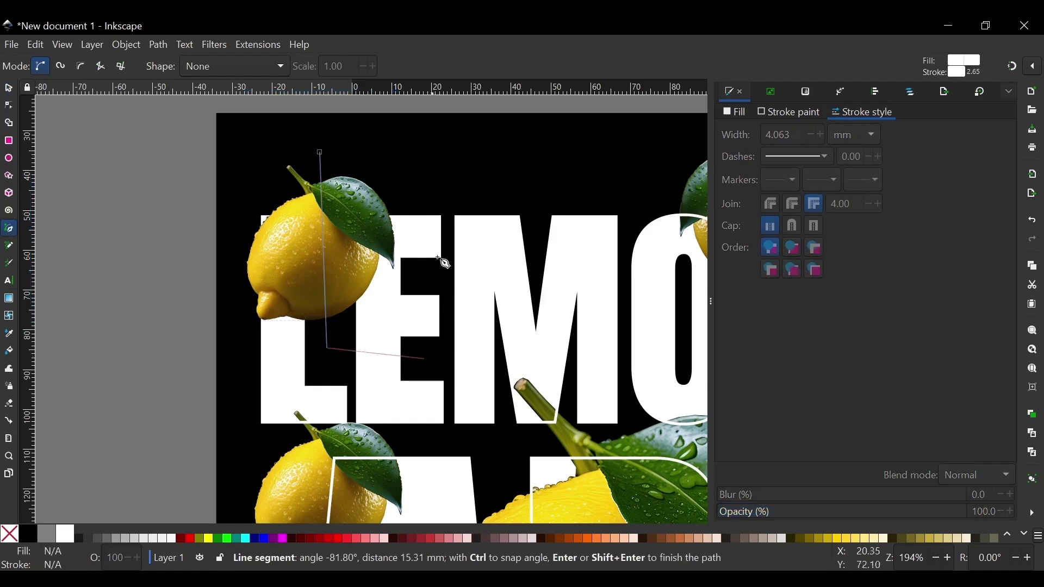
pyautogui.click(438, 147)
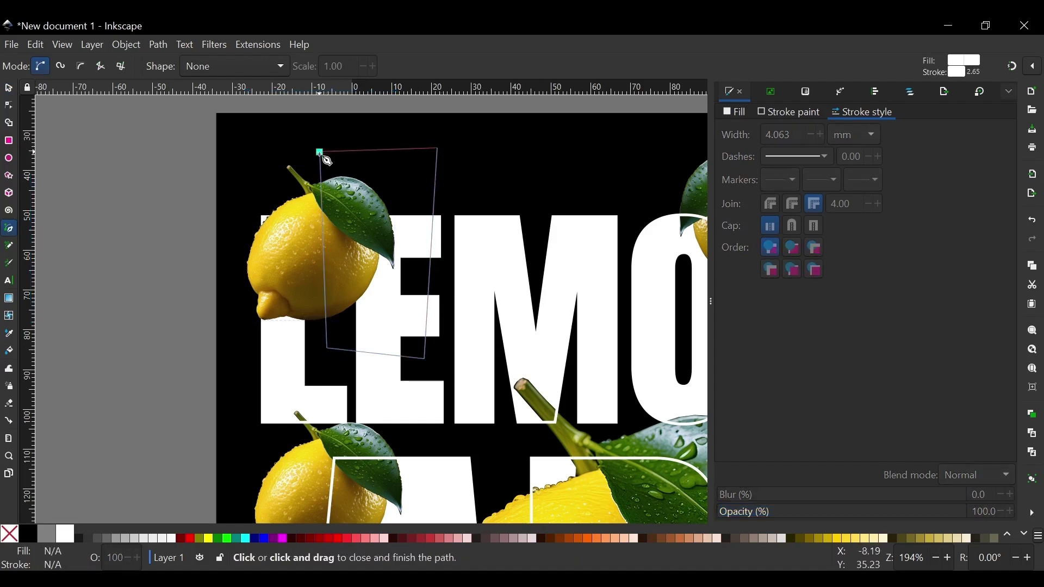
pyautogui.click(320, 153)
pyautogui.click(8, 87)
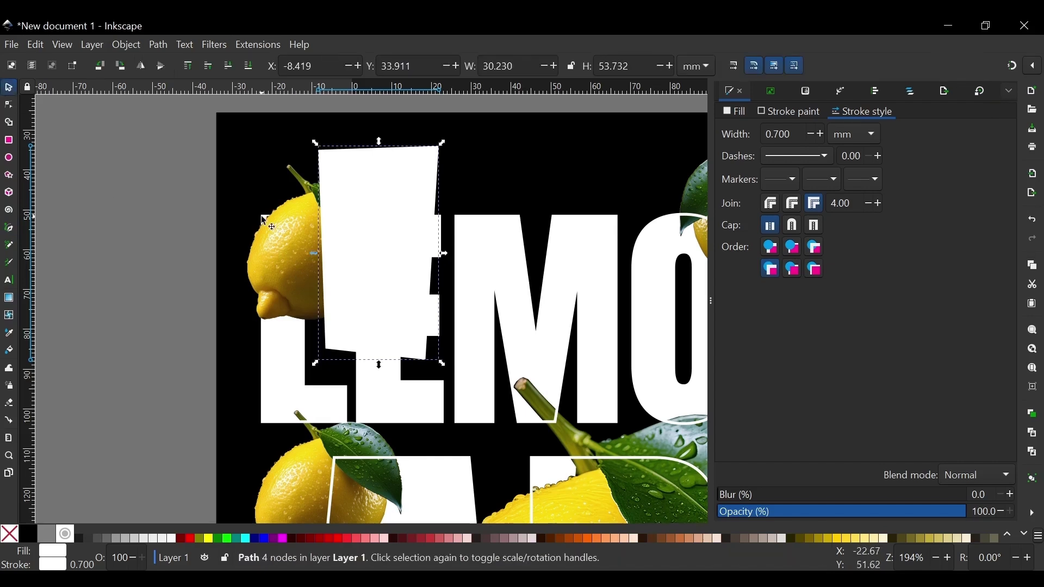
# Release the small lemon copy's clip and intersect its clip path with the four-sided shape.
pyautogui.rightClick(287, 234)
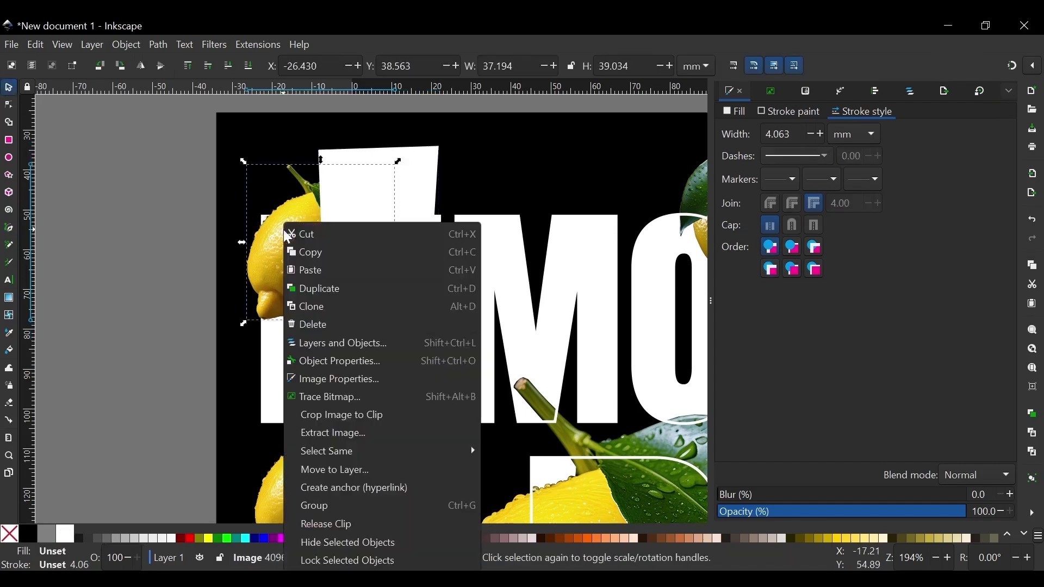
pyautogui.click(345, 523)
pyautogui.click(463, 152)
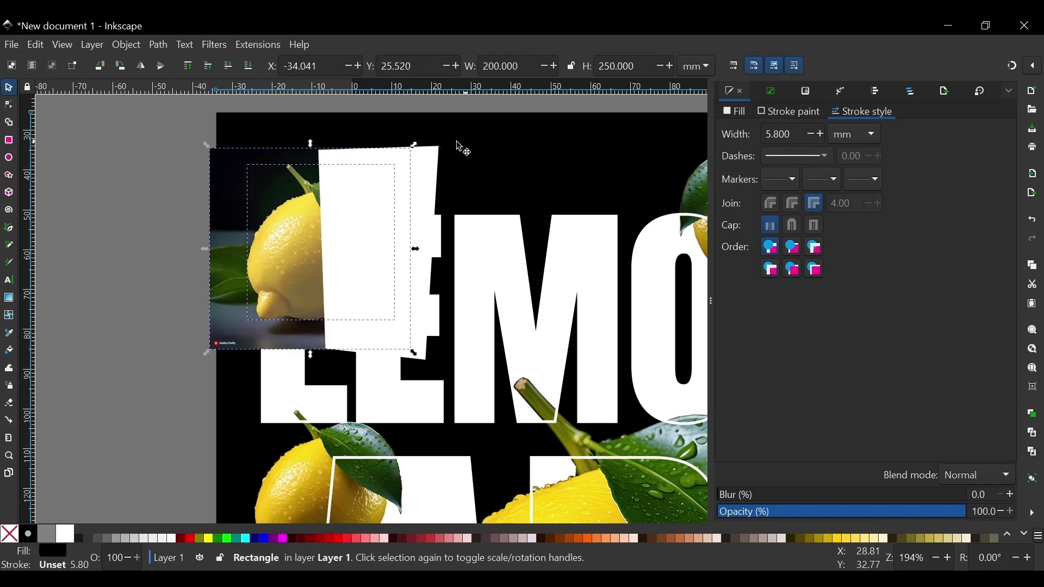
pyautogui.click(419, 284)
pyautogui.keyDown('shift'); pyautogui.click(283, 232); pyautogui.keyUp('shift')
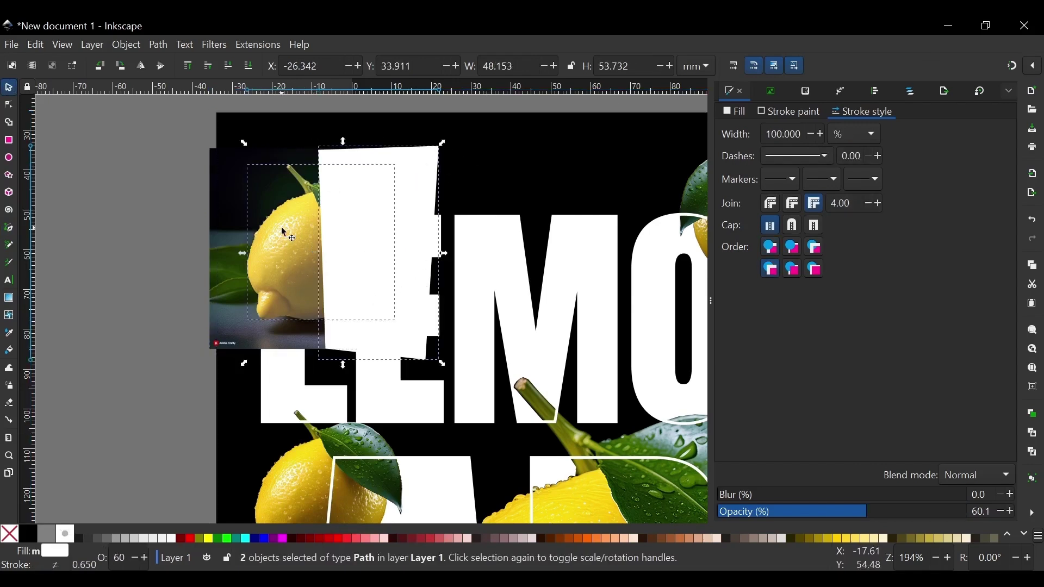
pyautogui.click(156, 45)
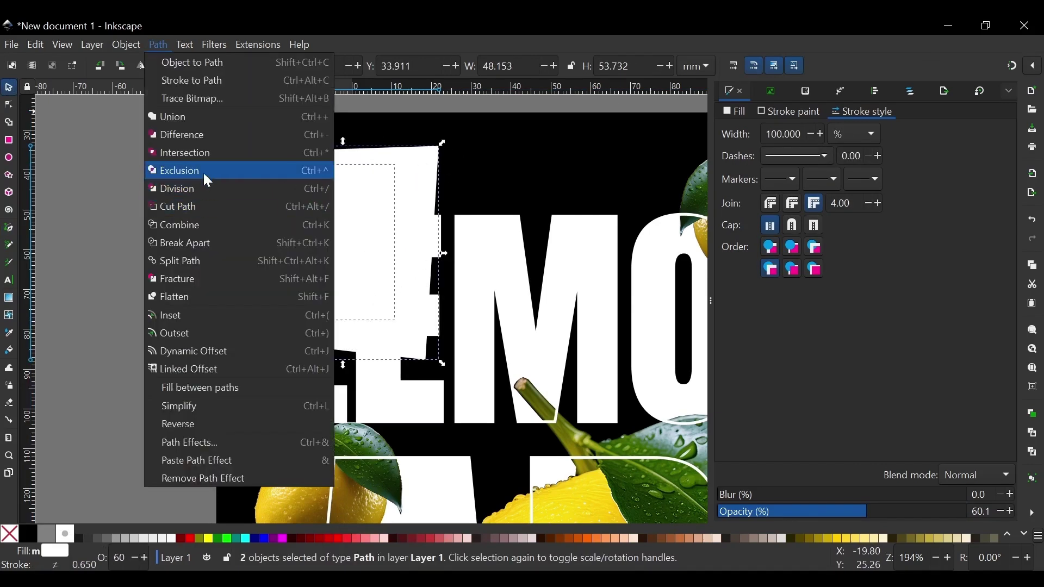
pyautogui.click(191, 153)
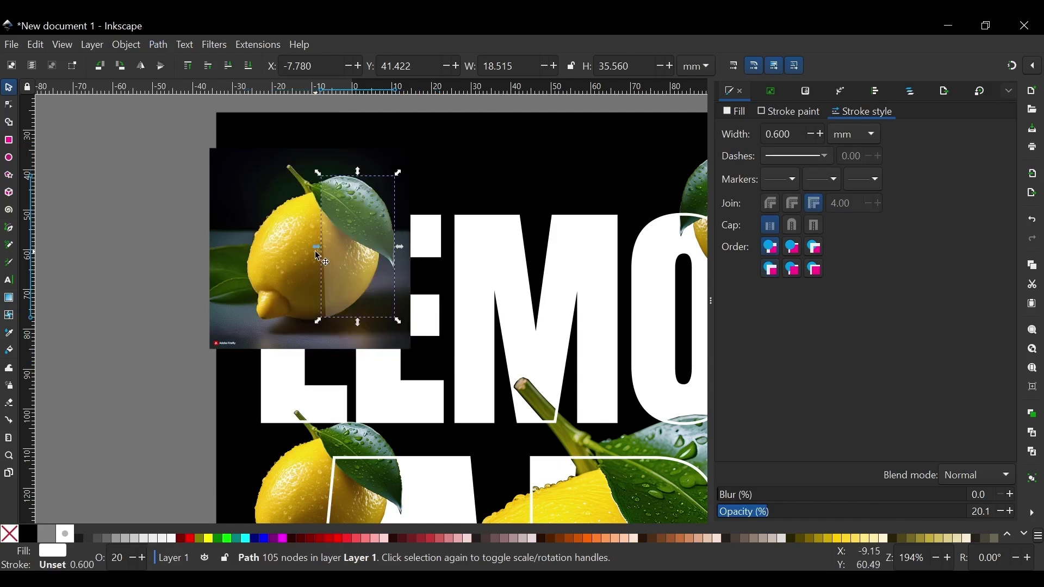
# Clip the released small lemon image to the intersected right-half path.
pyautogui.keyDown('shift'); pyautogui.click(280, 221); pyautogui.keyUp('shift')
pyautogui.rightClick(289, 225)
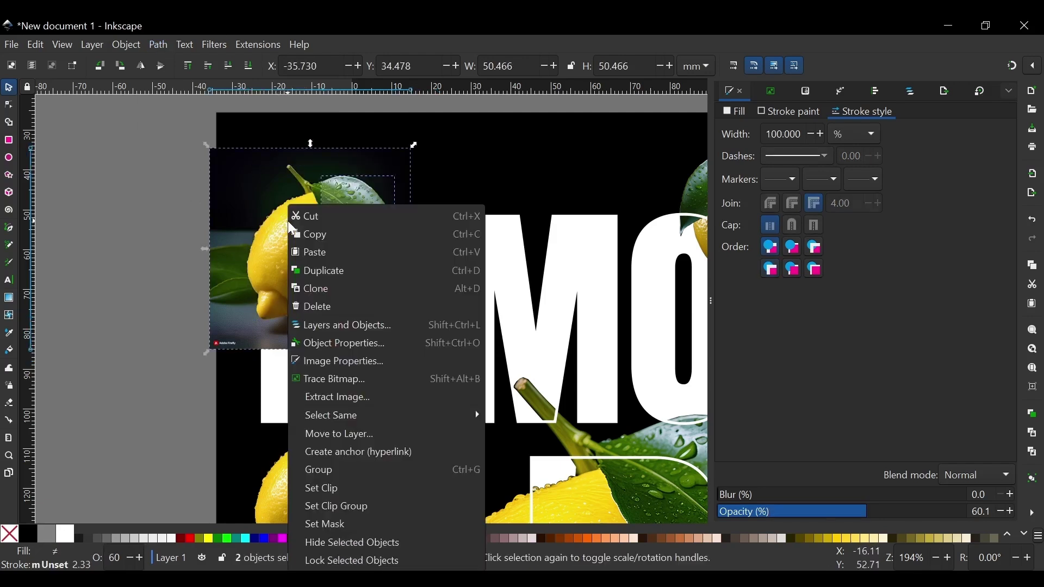
pyautogui.click(329, 496)
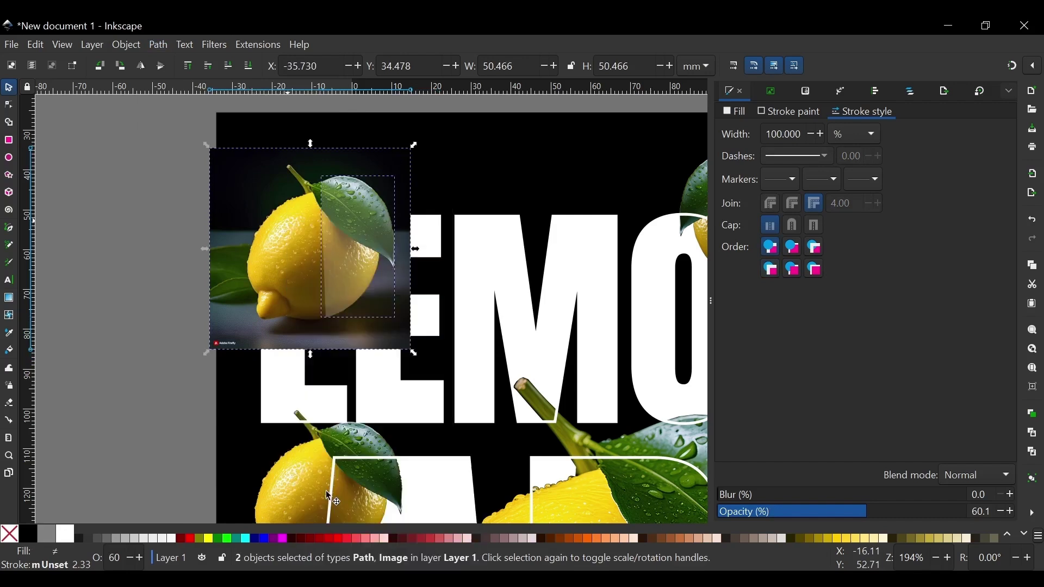
pyautogui.click(129, 205)
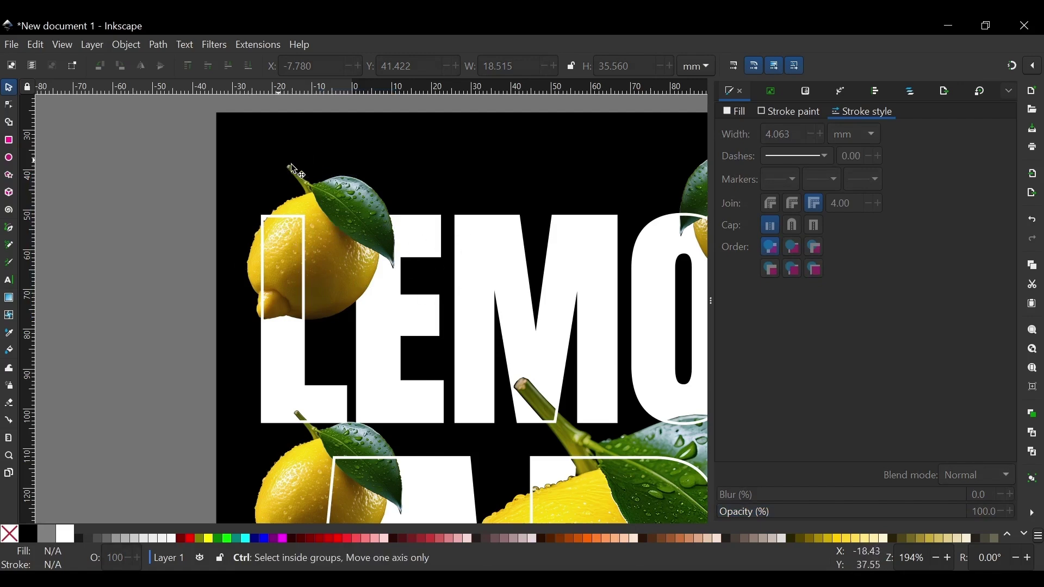
# Draw a closed five-point shape about 91 × 25 mm over the lower part of MON, covering the big lemon's stem and leaf top.
pyautogui.keyDown('ctrl'); pyautogui.scroll(-3, 324, 161); pyautogui.keyUp('ctrl')
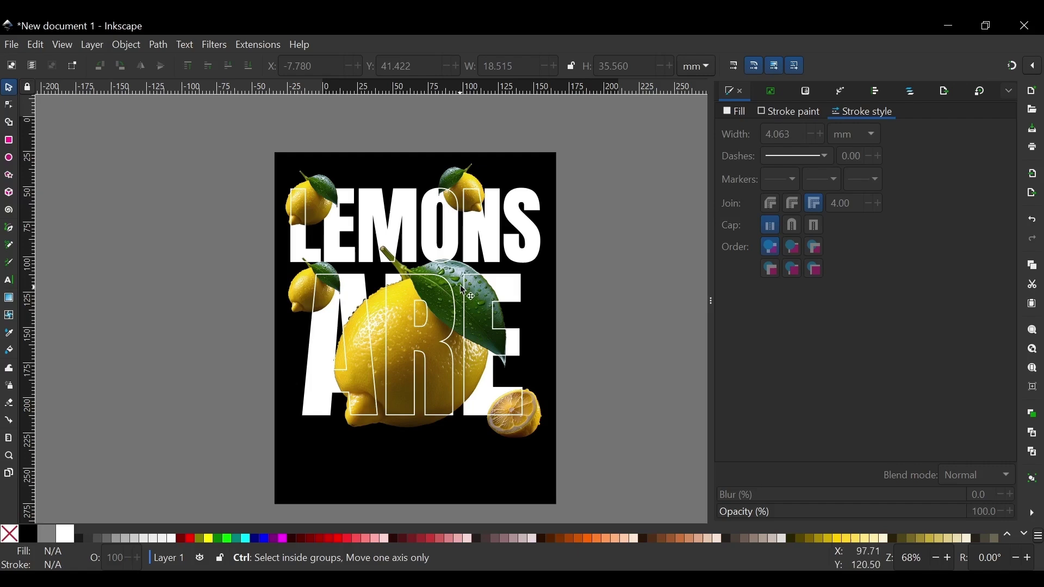
pyautogui.keyDown('ctrl'); pyautogui.scroll(4, 443, 277); pyautogui.keyUp('ctrl')
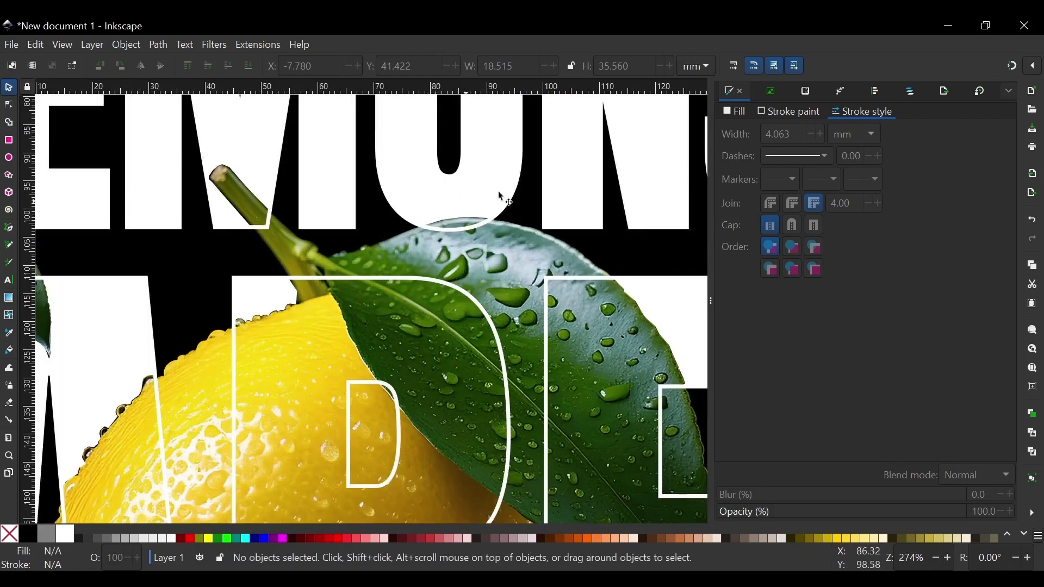
pyautogui.keyDown('ctrl'); pyautogui.scroll(-1, 448, 290); pyautogui.keyUp('ctrl')
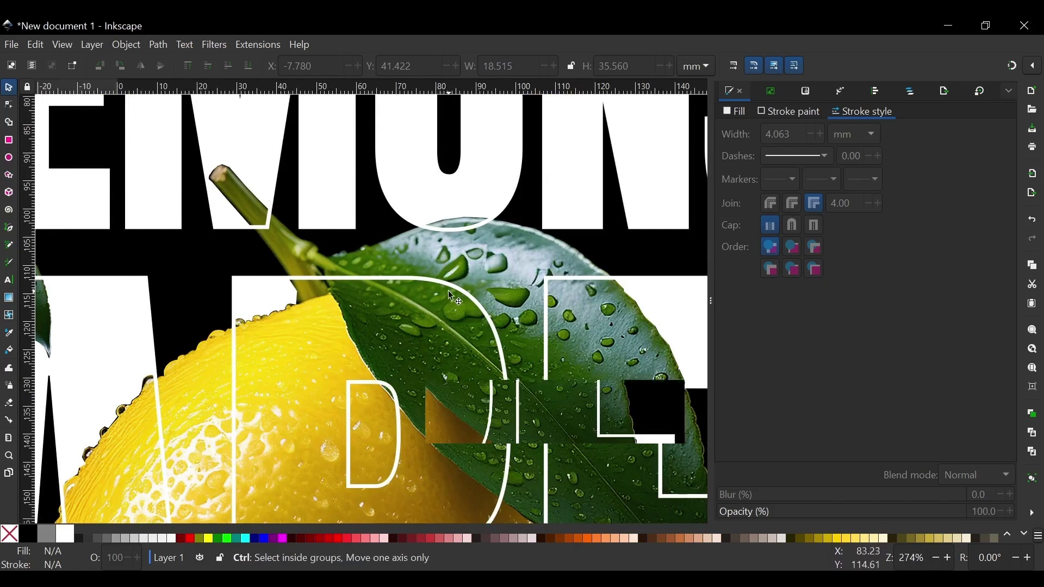
pyautogui.keyDown('ctrl'); pyautogui.scroll(-2, 447, 290); pyautogui.keyUp('ctrl')
pyautogui.keyDown('ctrl'); pyautogui.scroll(3, 343, 244); pyautogui.keyUp('ctrl')
pyautogui.press('b')
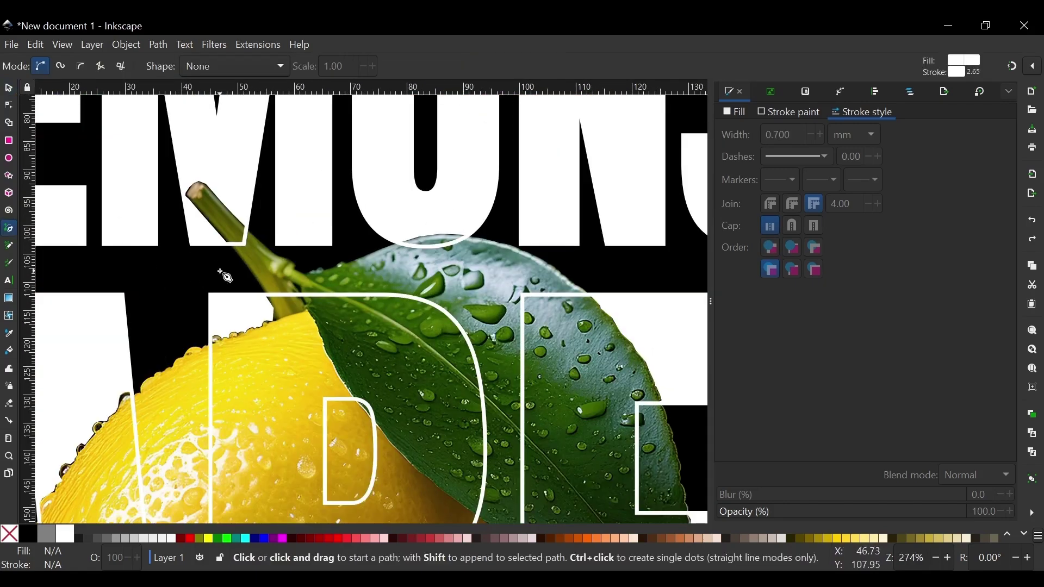
pyautogui.click(203, 273)
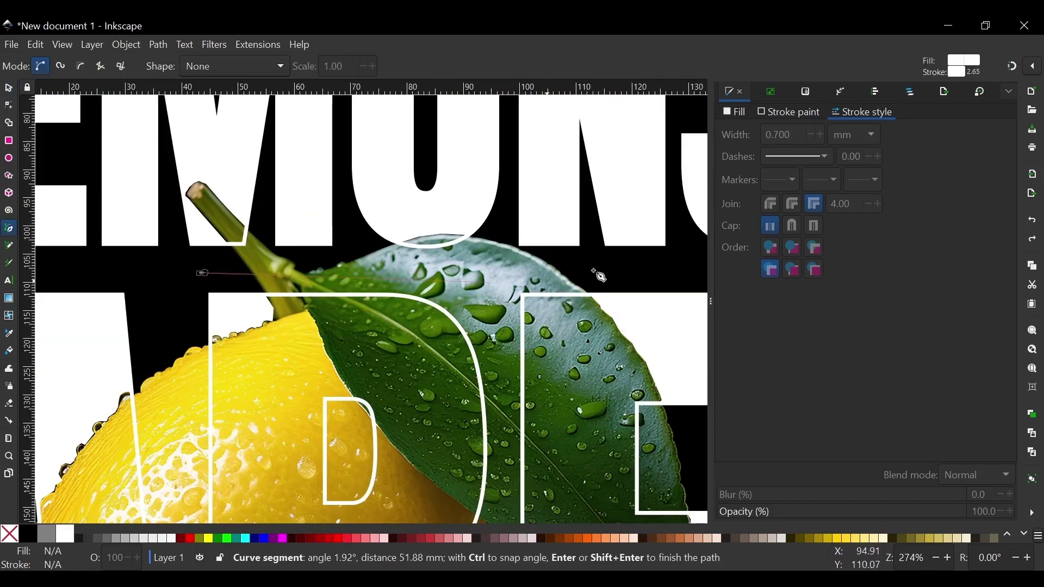
pyautogui.click(633, 273)
pyautogui.click(613, 164)
pyautogui.click(157, 138)
pyautogui.click(125, 178)
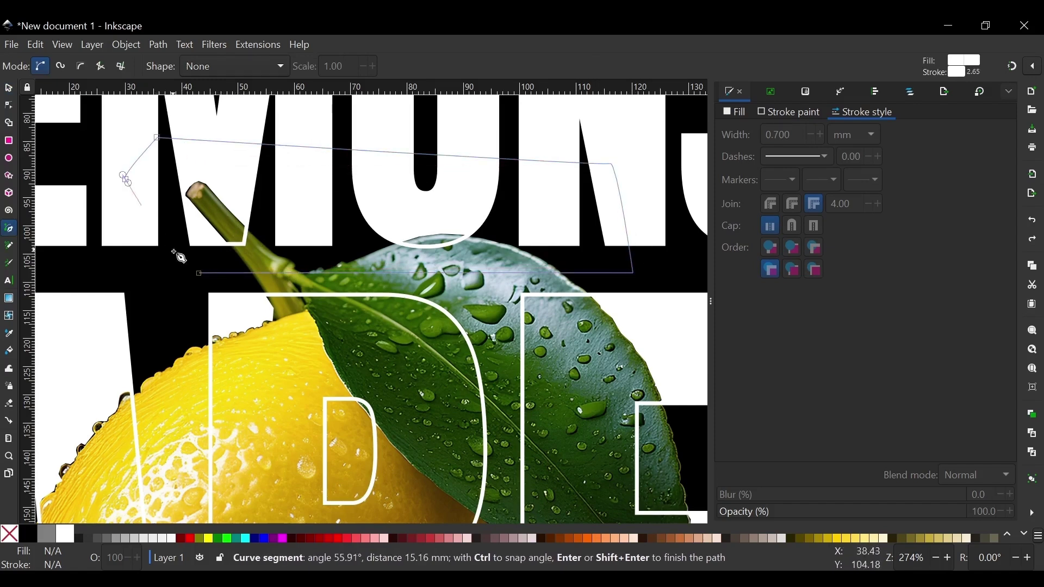
pyautogui.click(199, 273)
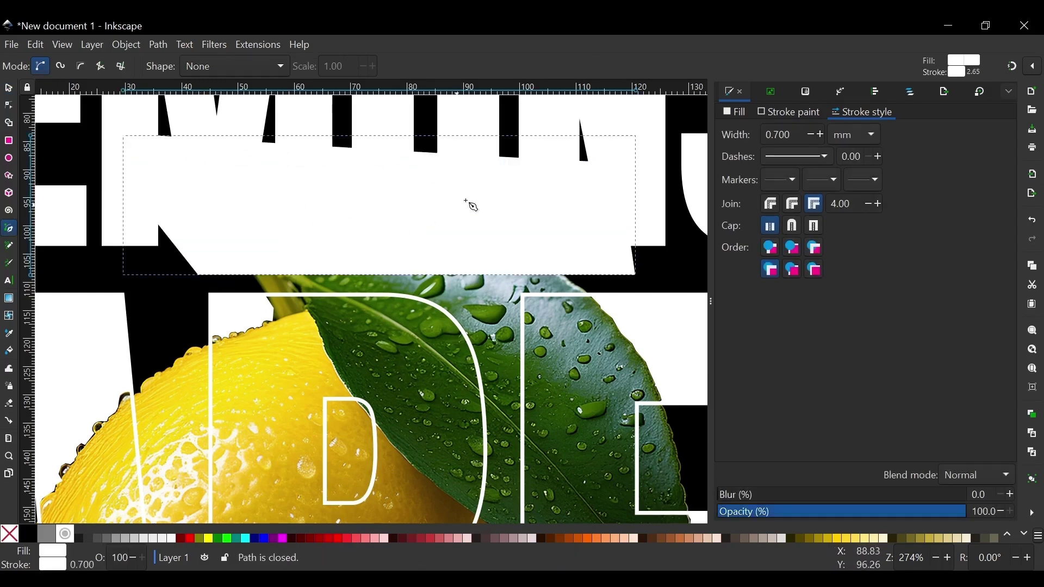
pyautogui.click(9, 88)
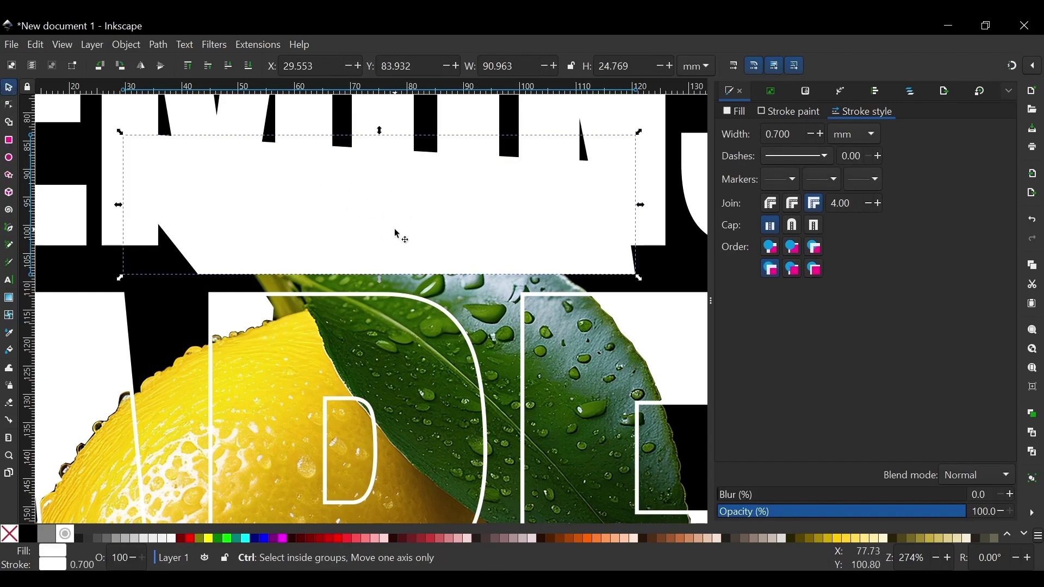
# Duplicate the big lemon and bring the copy in front of the lettering, outlines and five-point shape.
pyautogui.keyDown('ctrl'); pyautogui.scroll(-1, 396, 228); pyautogui.keyUp('ctrl')
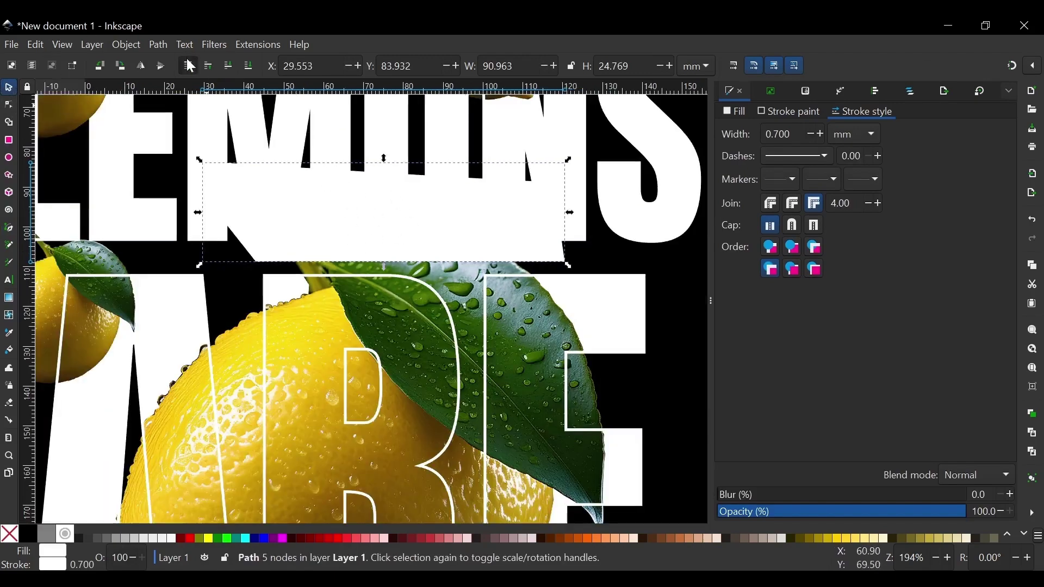
pyautogui.keyDown('ctrl'); pyautogui.scroll(-2, 348, 147); pyautogui.keyUp('ctrl')
pyautogui.keyDown('ctrl'); pyautogui.scroll(2, 378, 125); pyautogui.keyUp('ctrl')
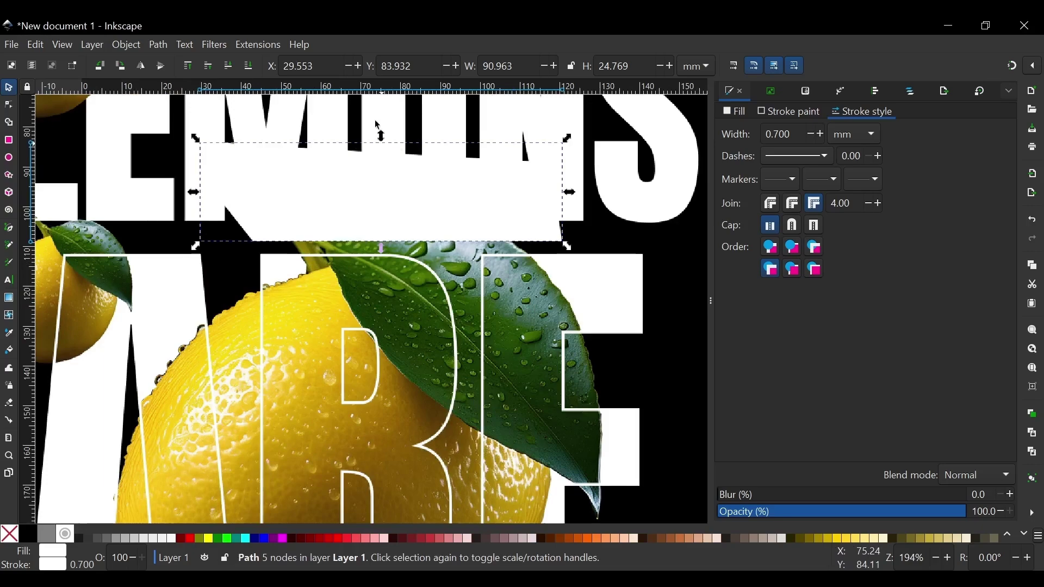
pyautogui.keyDown('ctrl'); pyautogui.scroll(-2, 405, 163); pyautogui.keyUp('ctrl')
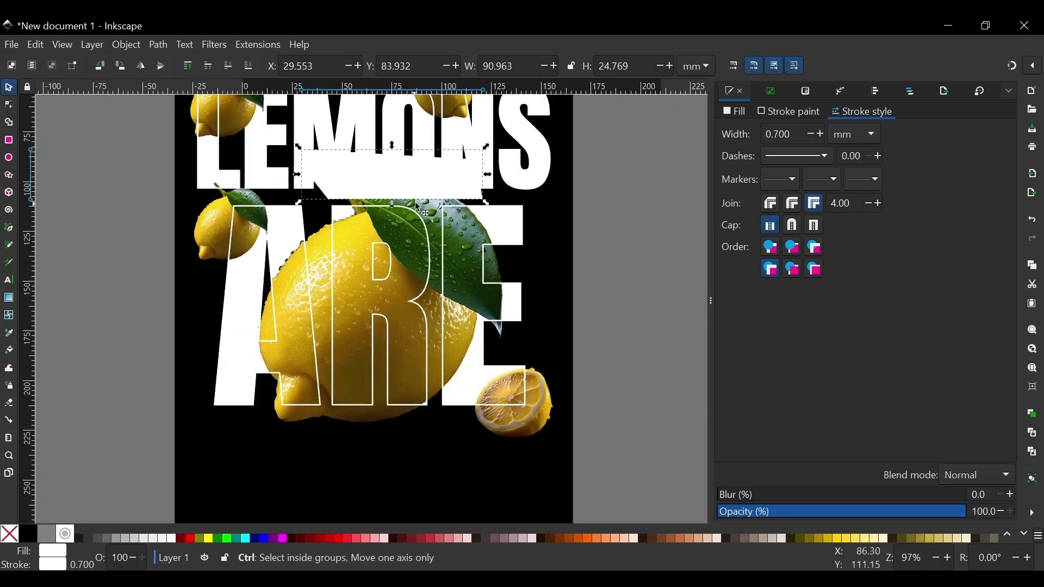
pyautogui.keyDown('ctrl'); pyautogui.scroll(2, 419, 209); pyautogui.keyUp('ctrl')
pyautogui.click(456, 222)
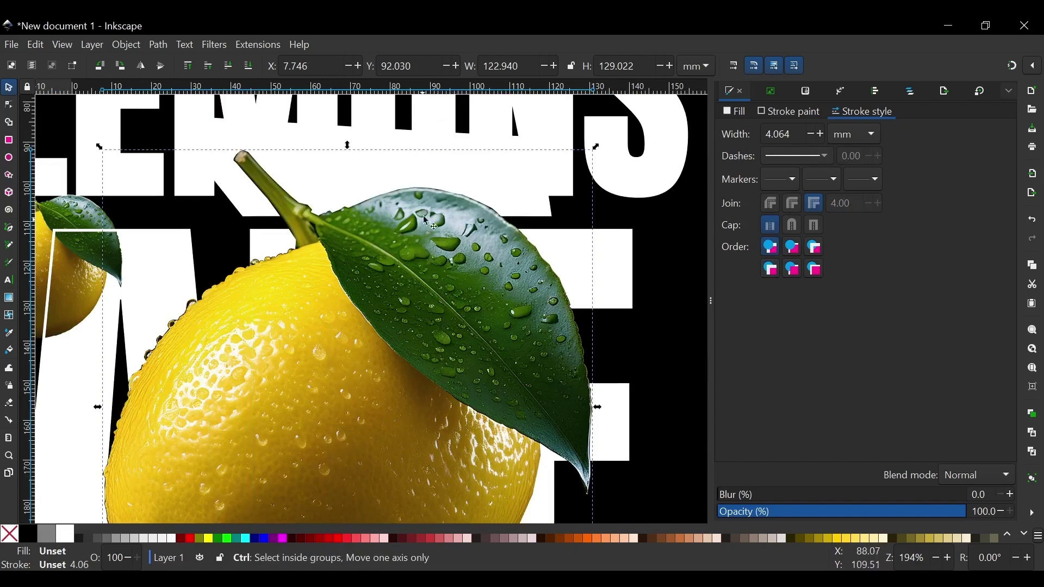
# Release the clip of the big lemon's front copy and bring the five-point shape to the front.
pyautogui.keyDown('ctrl'); pyautogui.scroll(-2, 413, 250); pyautogui.keyUp('ctrl')
pyautogui.rightClick(377, 253)
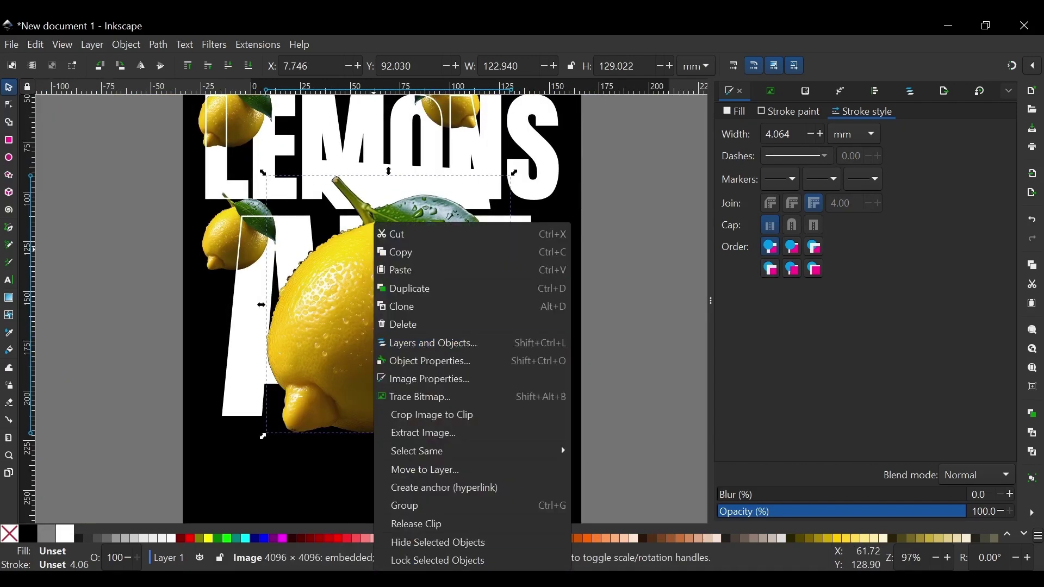
pyautogui.click(426, 524)
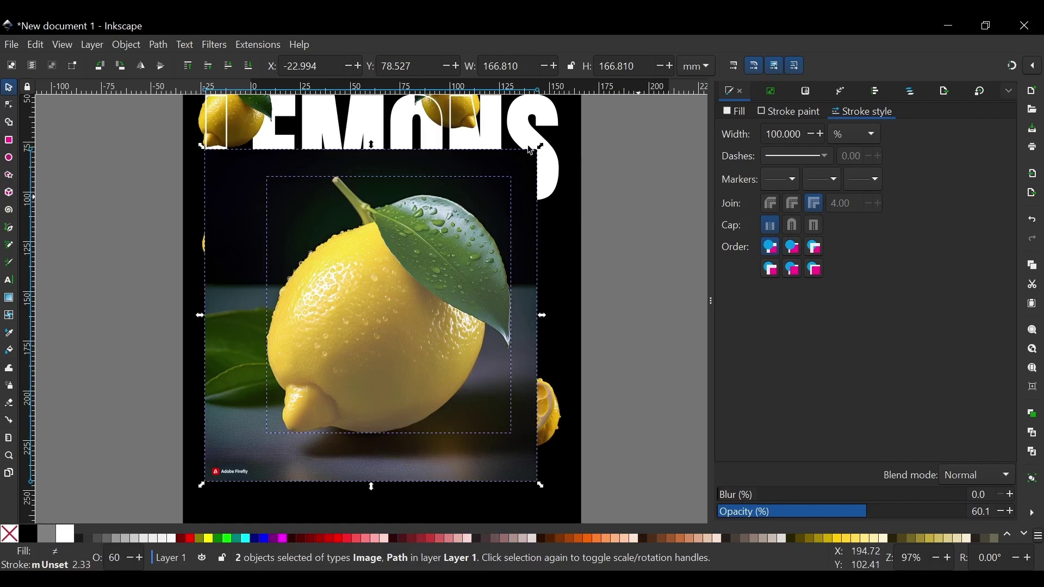
pyautogui.press('Escape')
pyautogui.keyDown('ctrl'); pyautogui.scroll(3, 443, 175); pyautogui.keyUp('ctrl')
pyautogui.keyDown('ctrl'); pyautogui.scroll(-3, 373, 221); pyautogui.keyUp('ctrl')
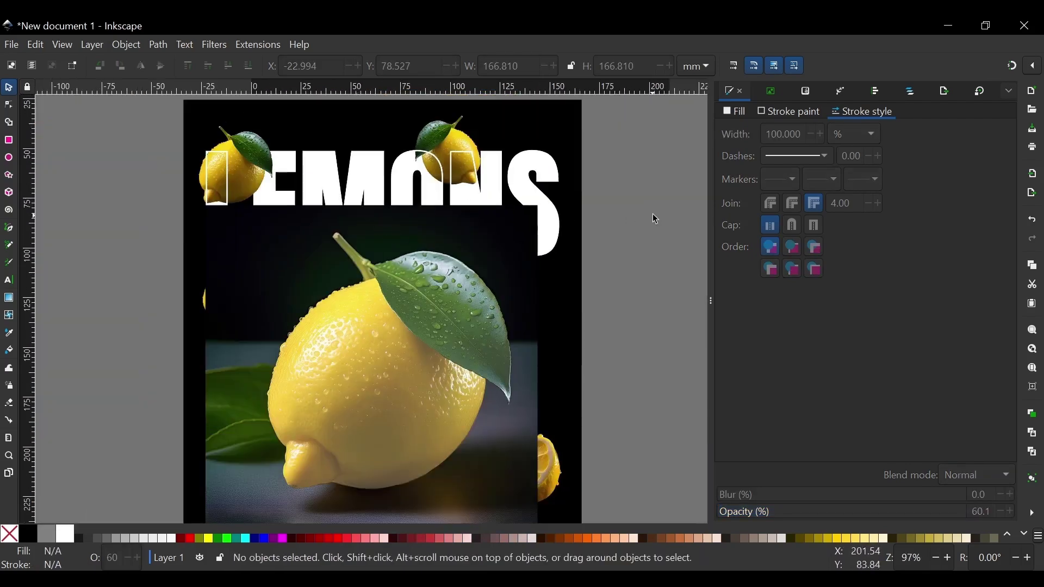
pyautogui.moveTo(654, 212); pyautogui.dragTo(274, 352)
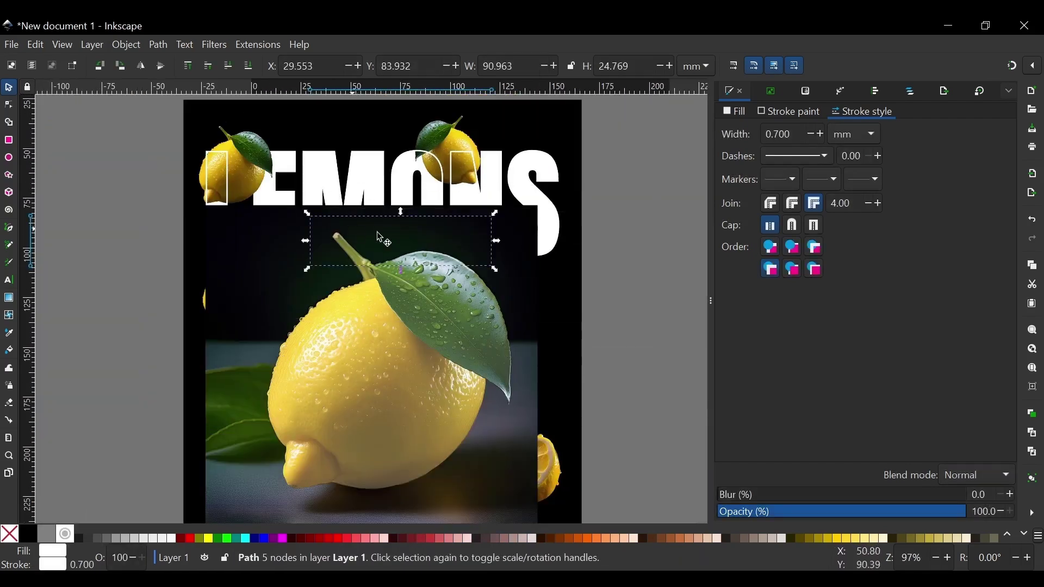
pyautogui.click(185, 66)
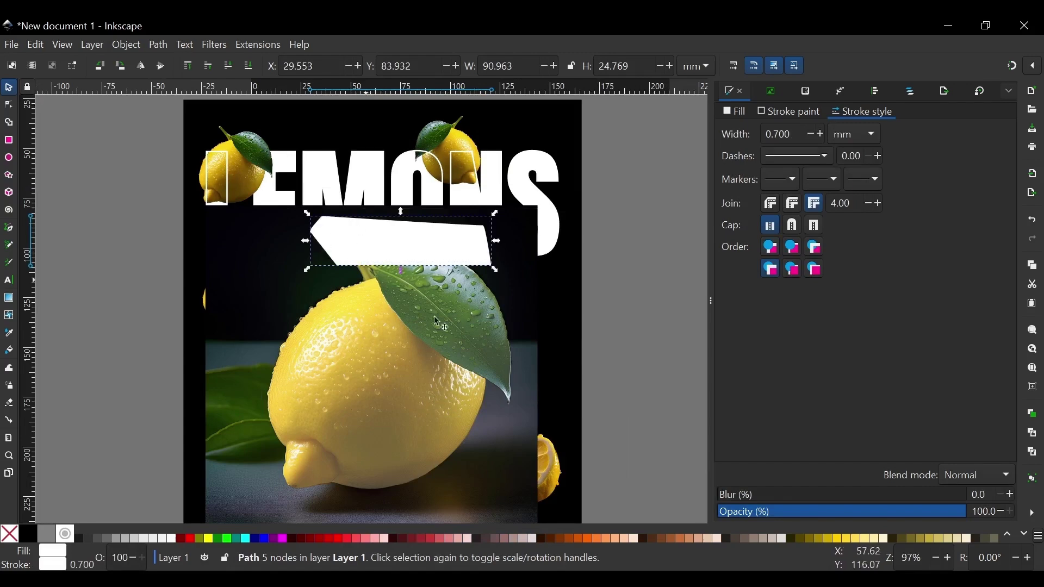
# Intersect the released big lemon clip path with the five-point shape.
pyautogui.press('Escape')
pyautogui.keyDown('ctrl'); pyautogui.scroll(1, 429, 317); pyautogui.keyUp('ctrl')
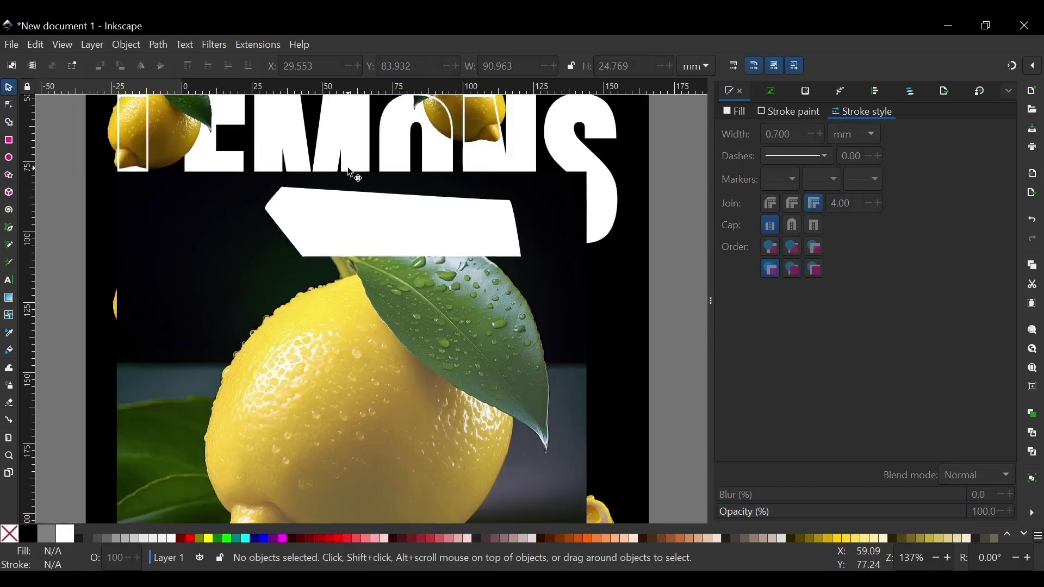
pyautogui.click(350, 174)
pyautogui.click(383, 218)
pyautogui.keyDown('shift'); pyautogui.click(427, 351); pyautogui.keyUp('shift')
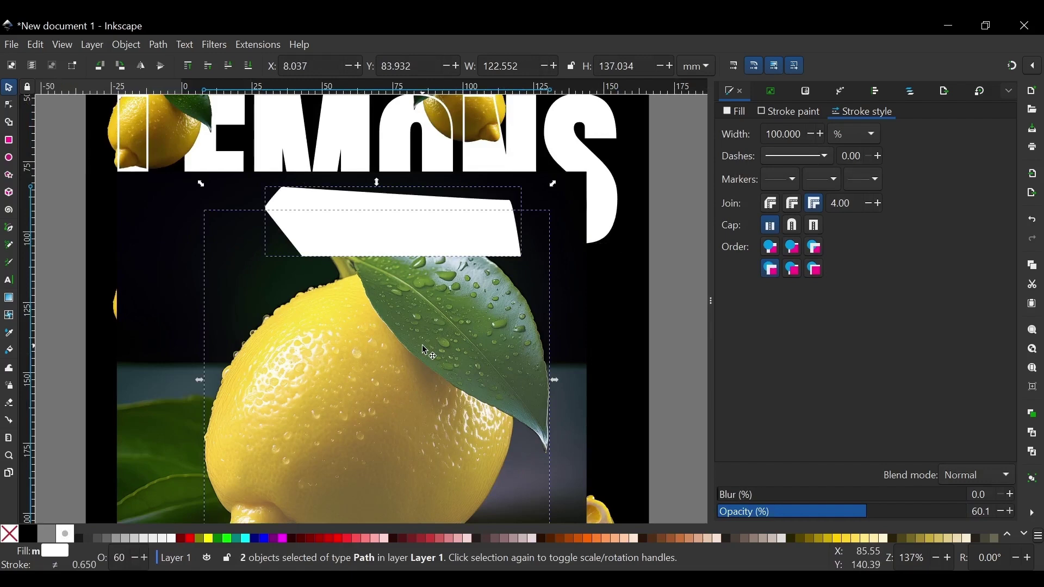
pyautogui.click(165, 50)
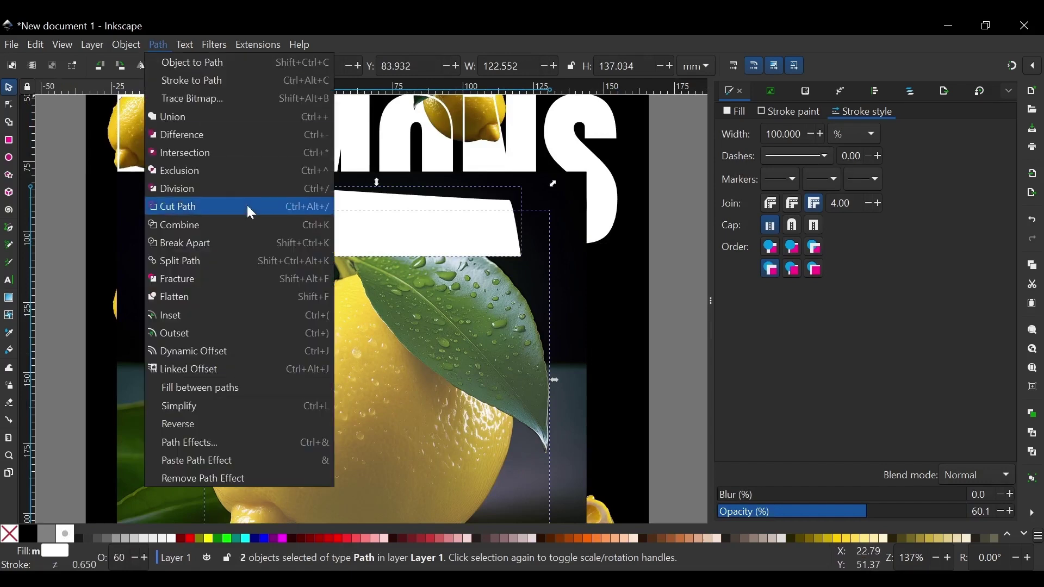
pyautogui.click(190, 153)
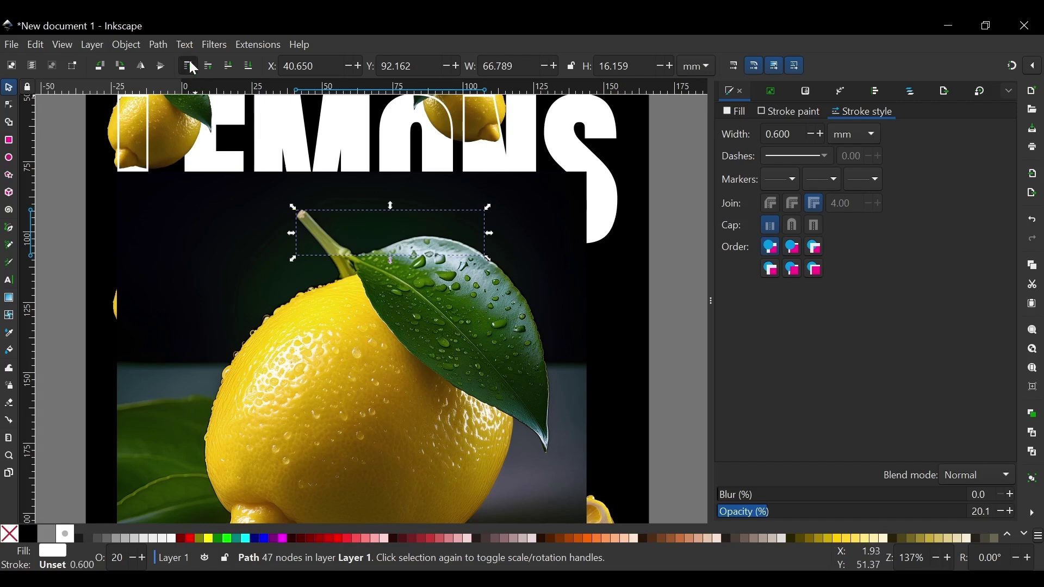
# Clip the released big lemon image to the intersected stem-and-leaf path.
pyautogui.keyDown('shift'); pyautogui.click(461, 314); pyautogui.keyUp('shift')
pyautogui.rightClick(461, 314)
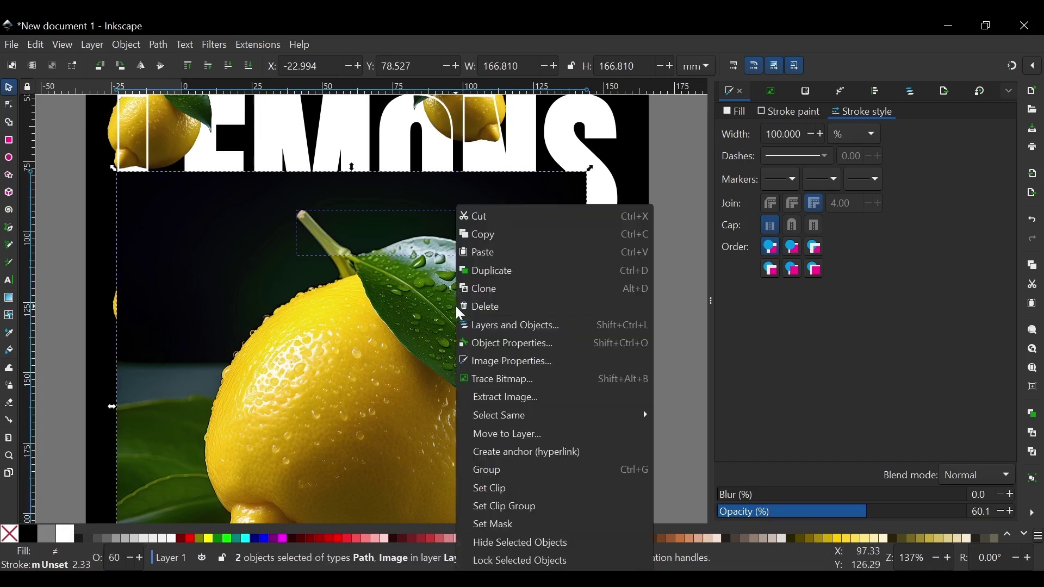
pyautogui.click(494, 488)
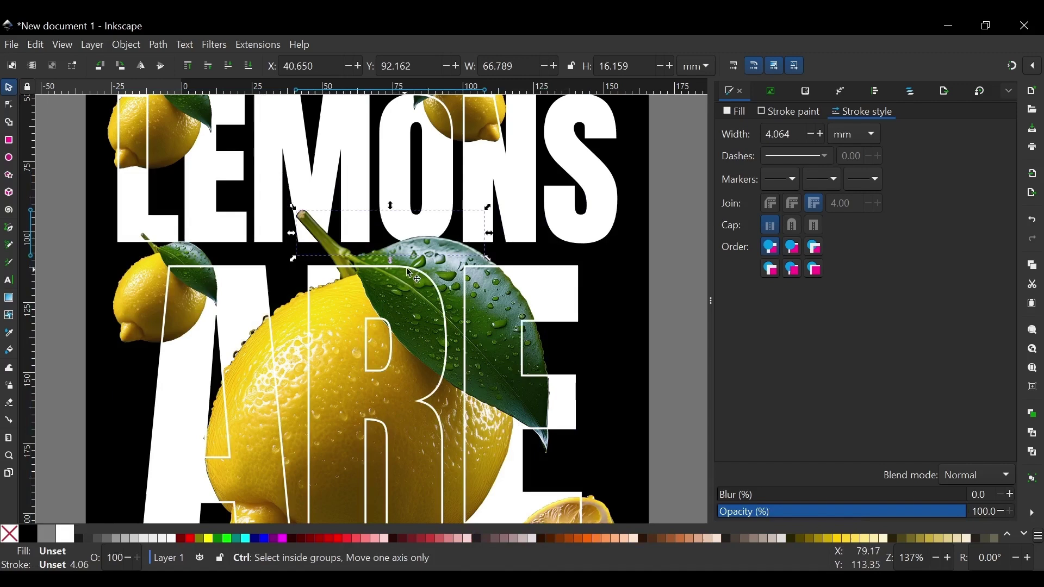
pyautogui.scroll(1, 354, 212)
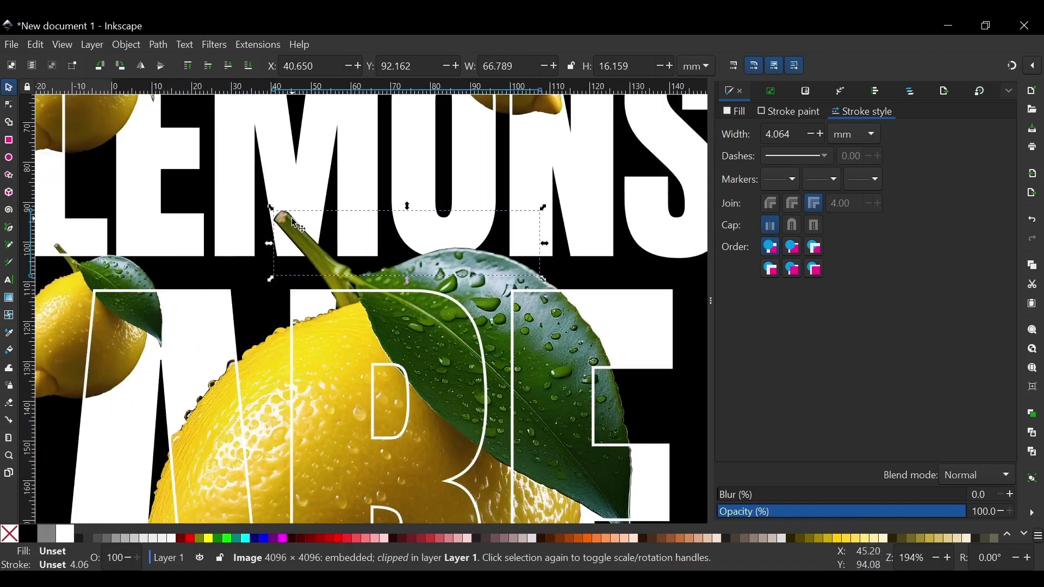
pyautogui.scroll(-3, 386, 187)
pyautogui.click(628, 241)
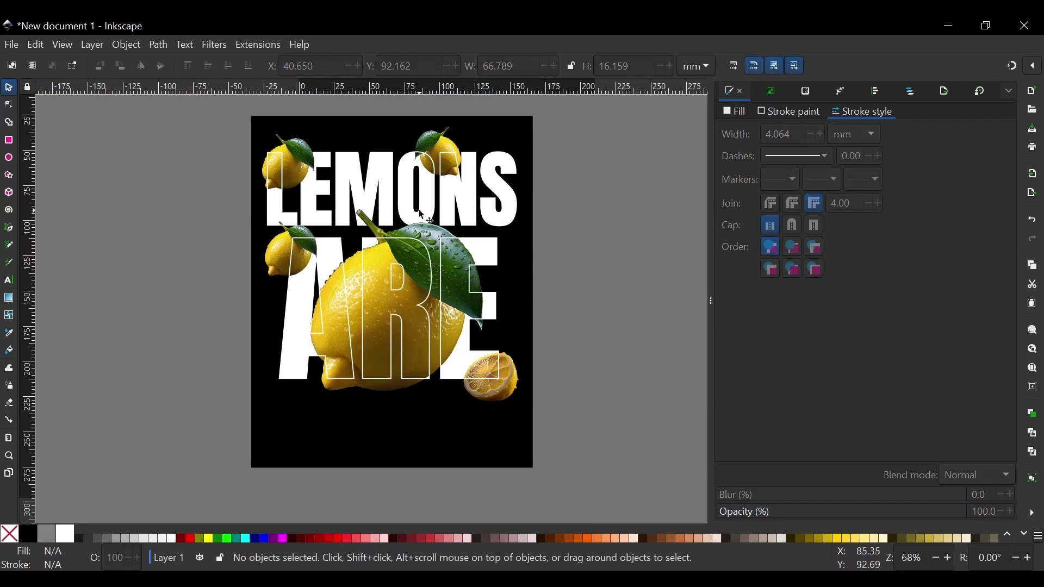
pyautogui.keyDown('ctrl'); pyautogui.scroll(4, 418, 374); pyautogui.keyUp('ctrl')
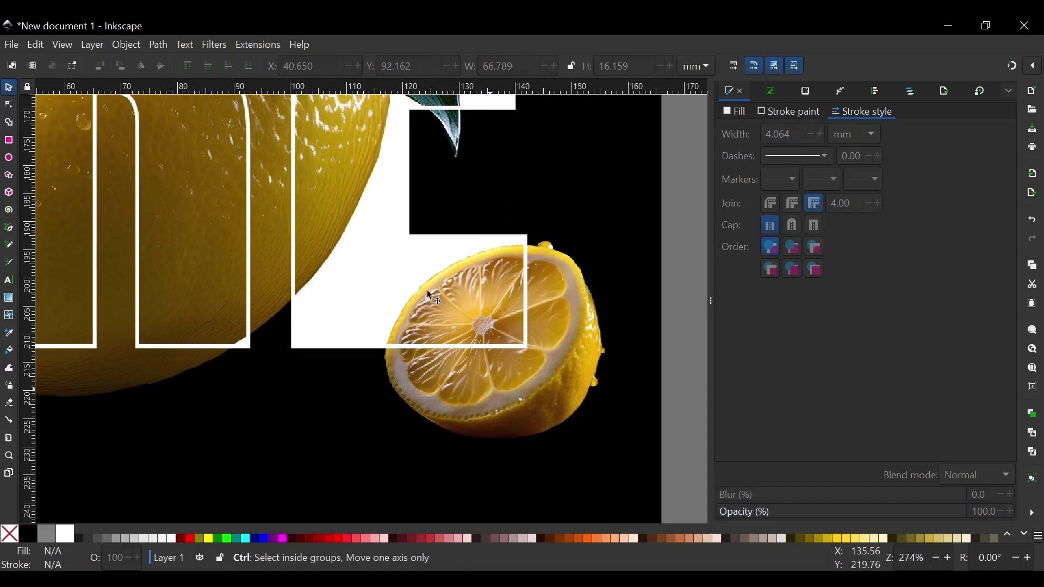
pyautogui.keyDown('ctrl'); pyautogui.scroll(-3, 443, 351); pyautogui.keyUp('ctrl')
pyautogui.keyDown('ctrl'); pyautogui.scroll(-1, 467, 325); pyautogui.keyUp('ctrl')
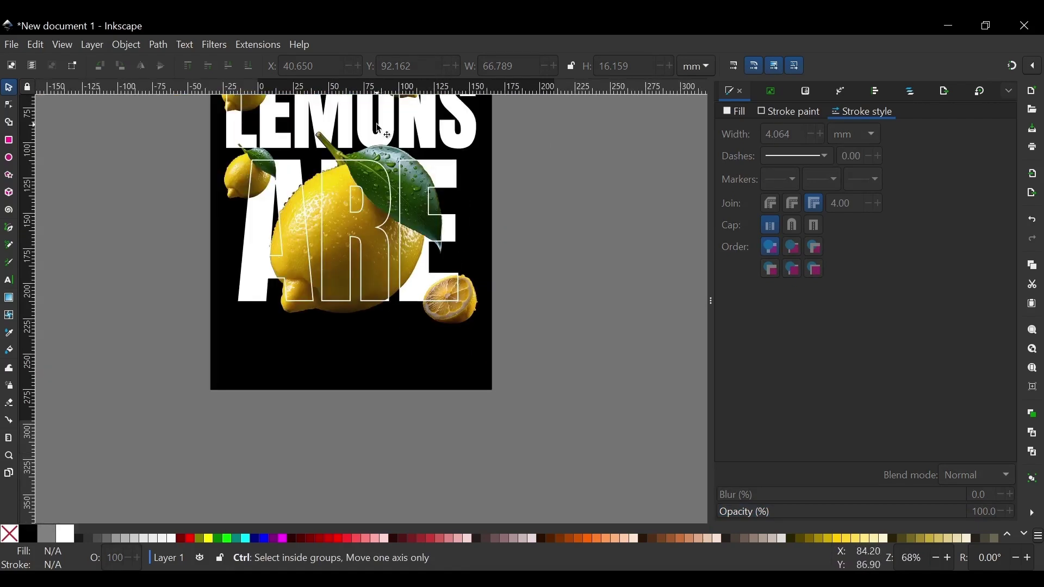
pyautogui.keyDown('ctrl'); pyautogui.scroll(3, 453, 304); pyautogui.keyUp('ctrl')
pyautogui.click(507, 327)
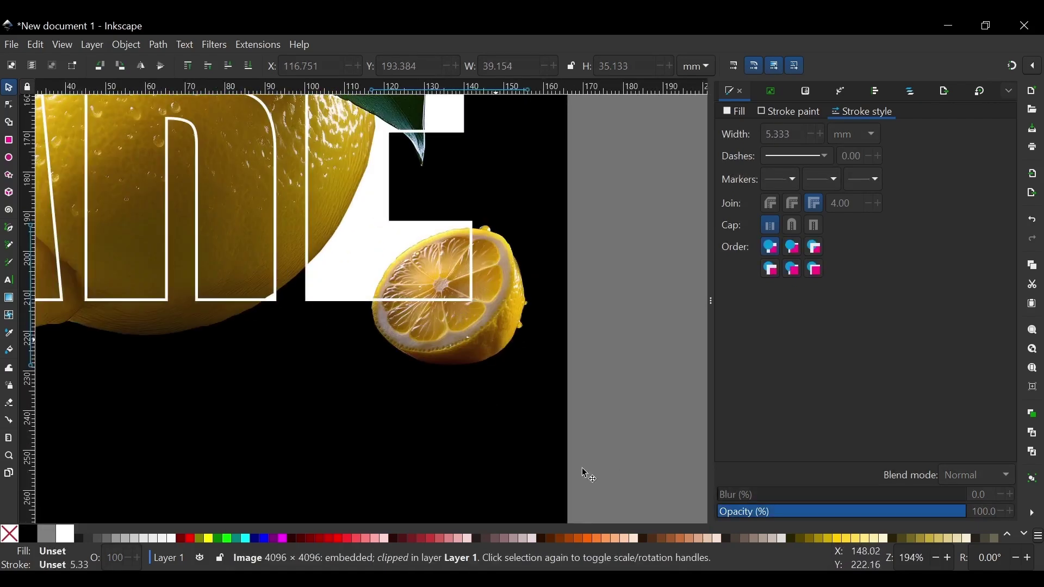
pyautogui.rightClick(475, 351)
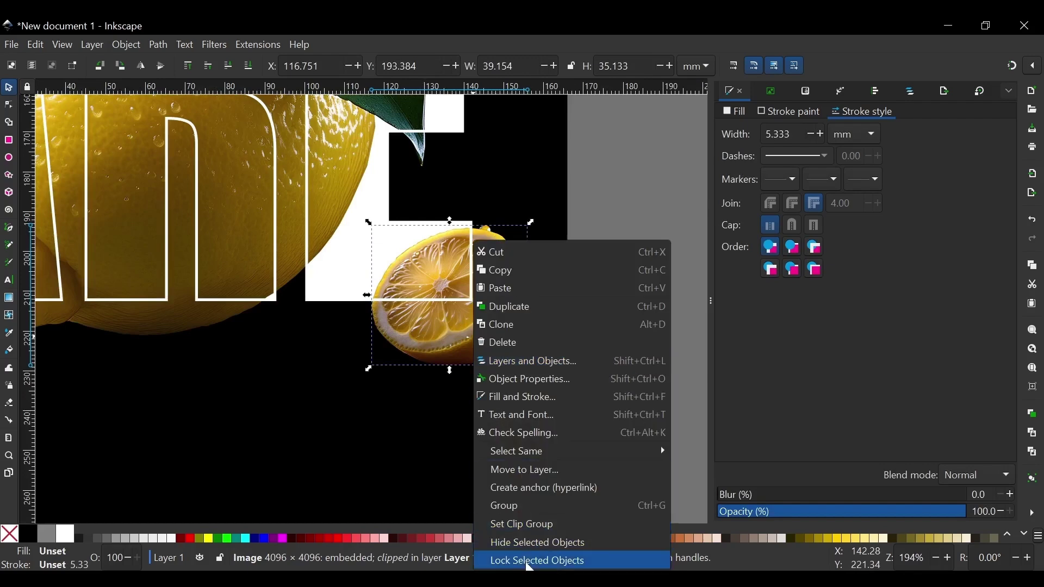
pyautogui.click(601, 172)
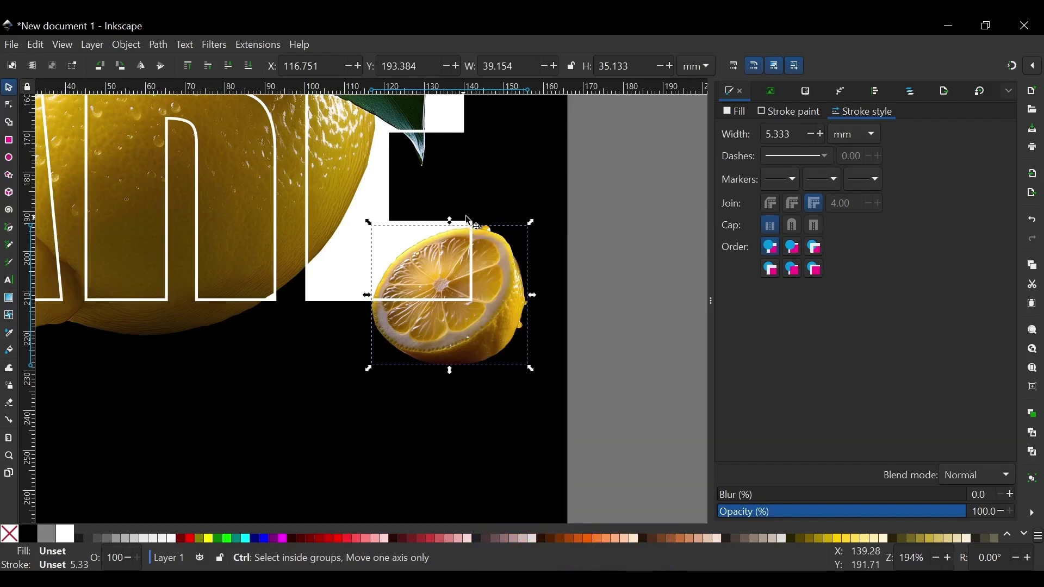
pyautogui.keyDown('ctrl'); pyautogui.scroll(-1, 465, 218); pyautogui.keyUp('ctrl')
pyautogui.click(575, 310)
pyautogui.rightClick(477, 306)
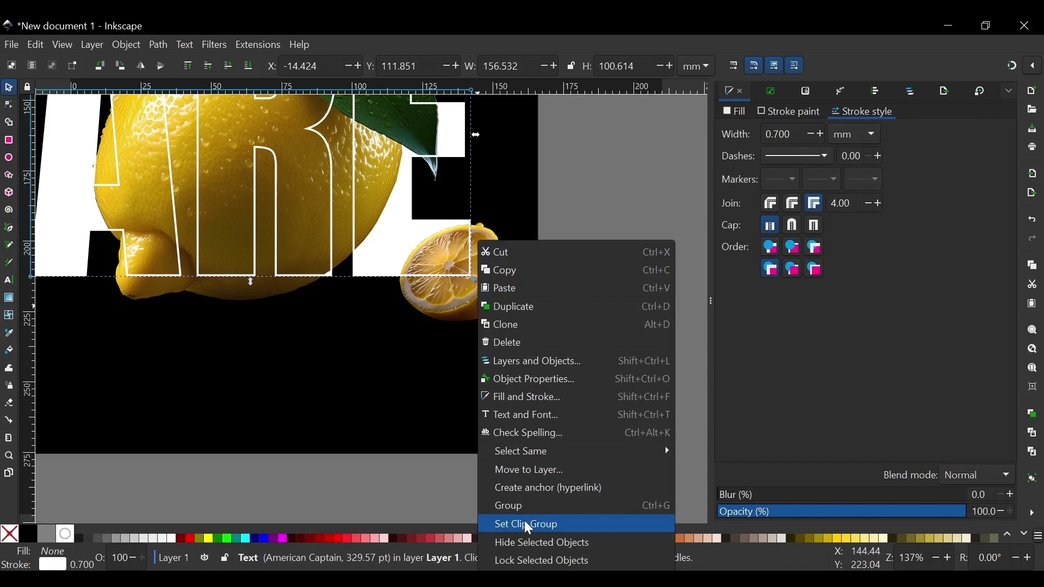
pyautogui.click(625, 124)
pyautogui.keyDown('ctrl'); pyautogui.scroll(-1, 521, 372); pyautogui.keyUp('ctrl')
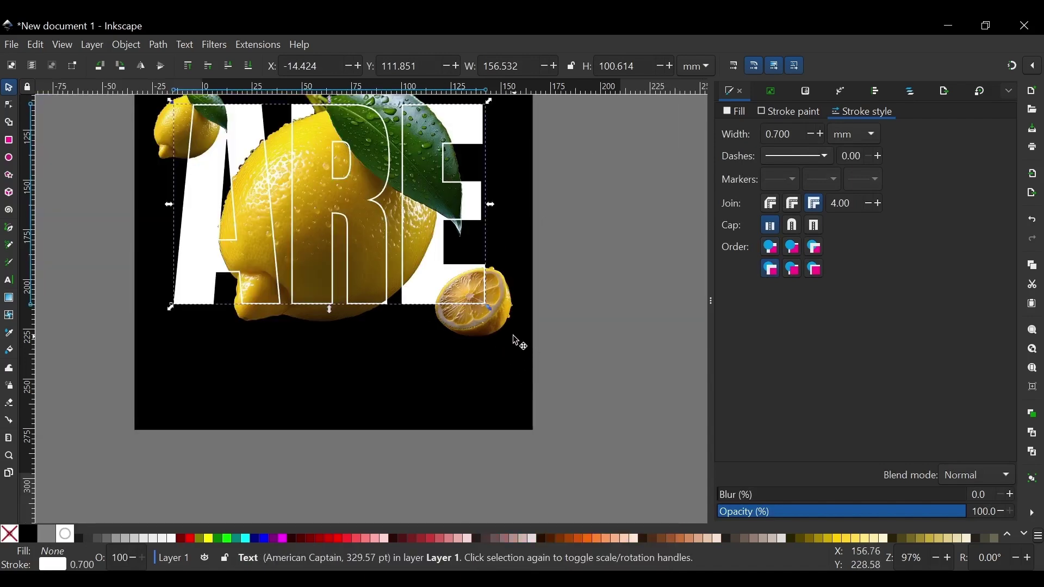
# Release the clip of the lemon slice image beside the E of ARE.
pyautogui.click(514, 325)
pyautogui.rightClick(488, 325)
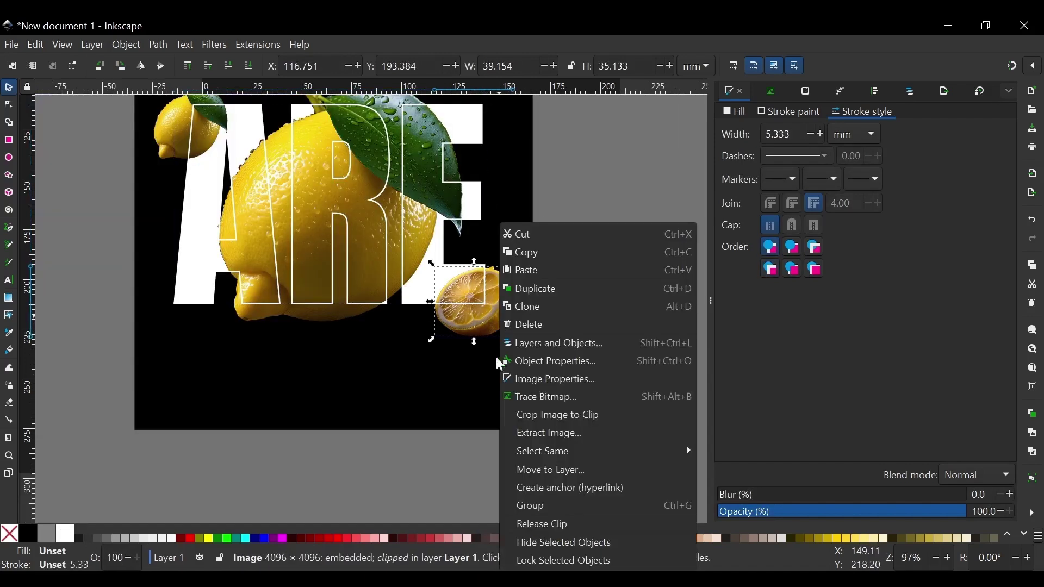
pyautogui.click(538, 521)
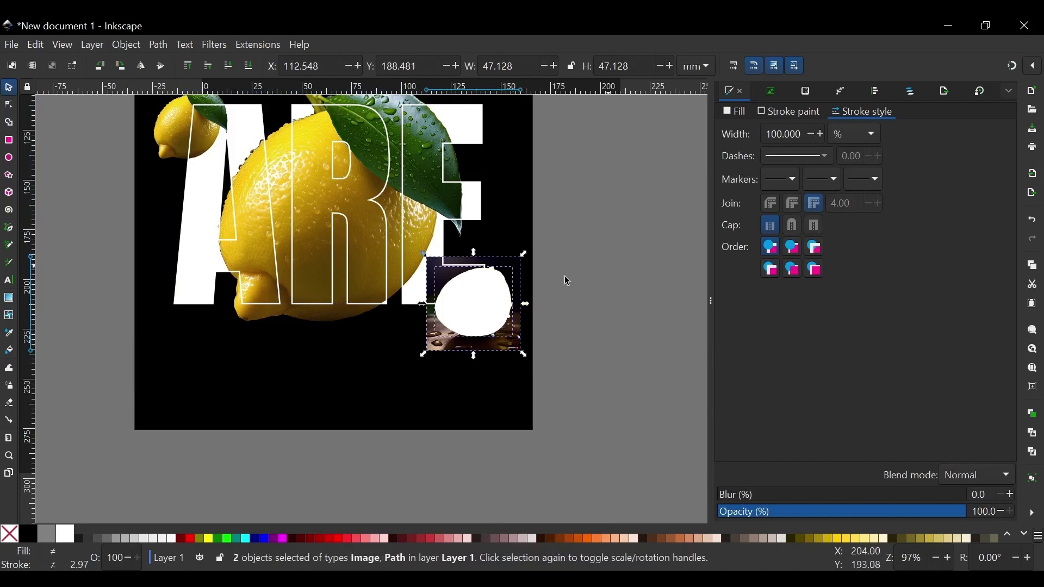
pyautogui.click(564, 276)
# Duplicate the slice's clip path and clip the slice image again with one of the two paths.
pyautogui.keyDown('ctrl'); pyautogui.scroll(2, 487, 368); pyautogui.keyUp('ctrl')
pyautogui.click(456, 239)
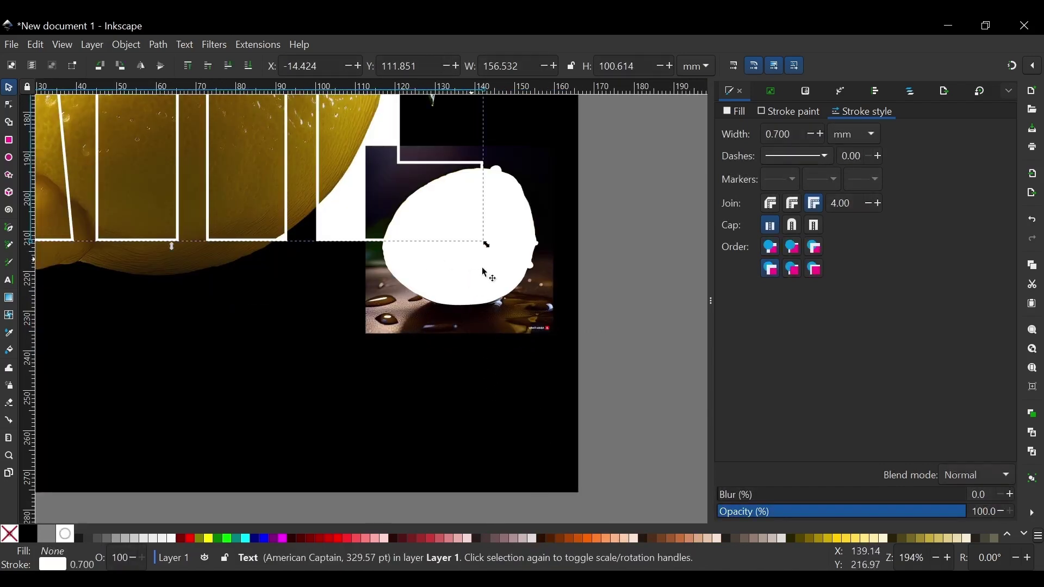
pyautogui.click(520, 269)
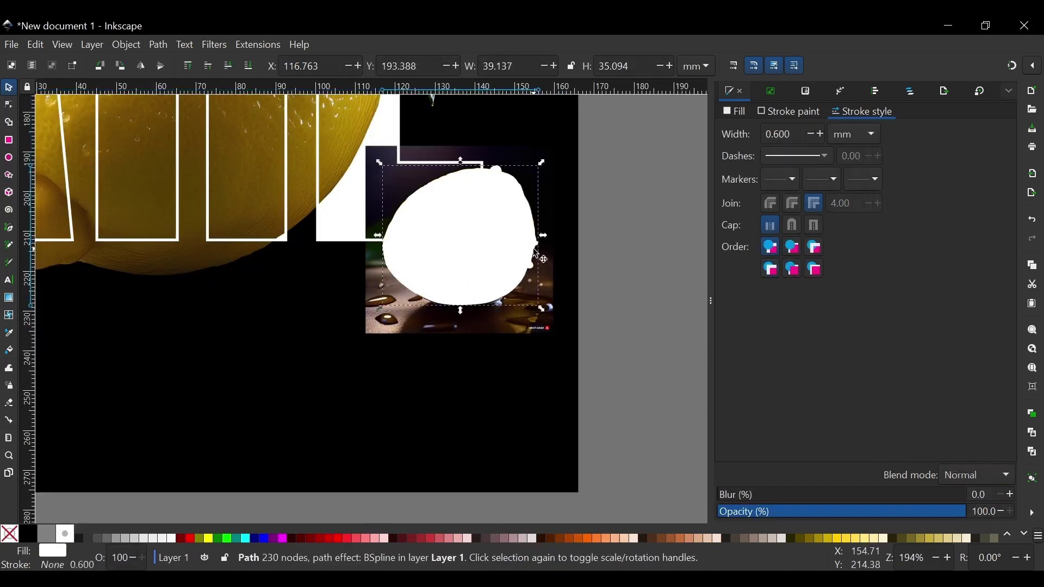
pyautogui.keyDown('shift'); pyautogui.click(485, 328); pyautogui.keyUp('shift')
pyautogui.rightClick(519, 334)
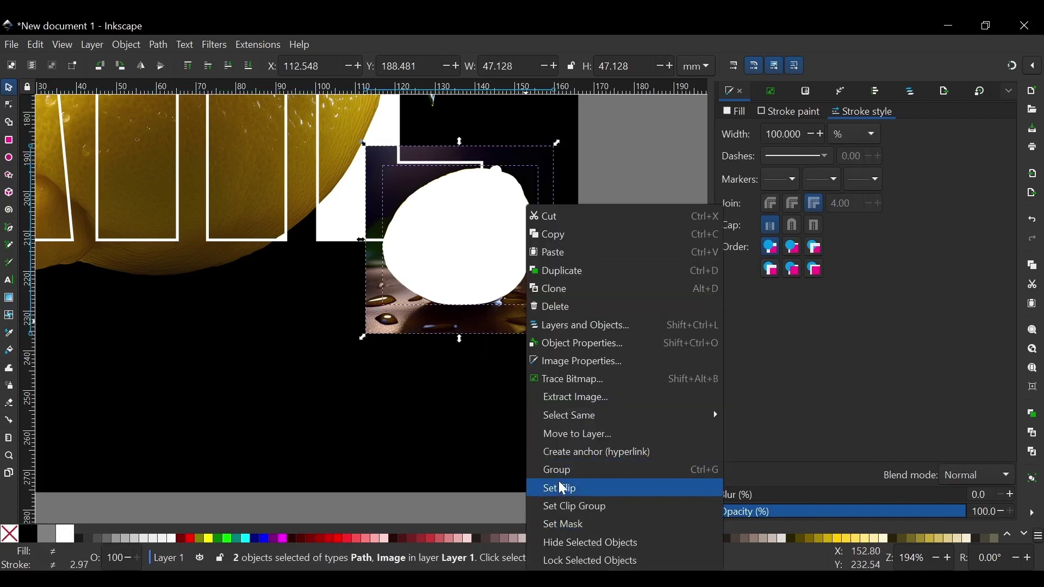
pyautogui.click(562, 489)
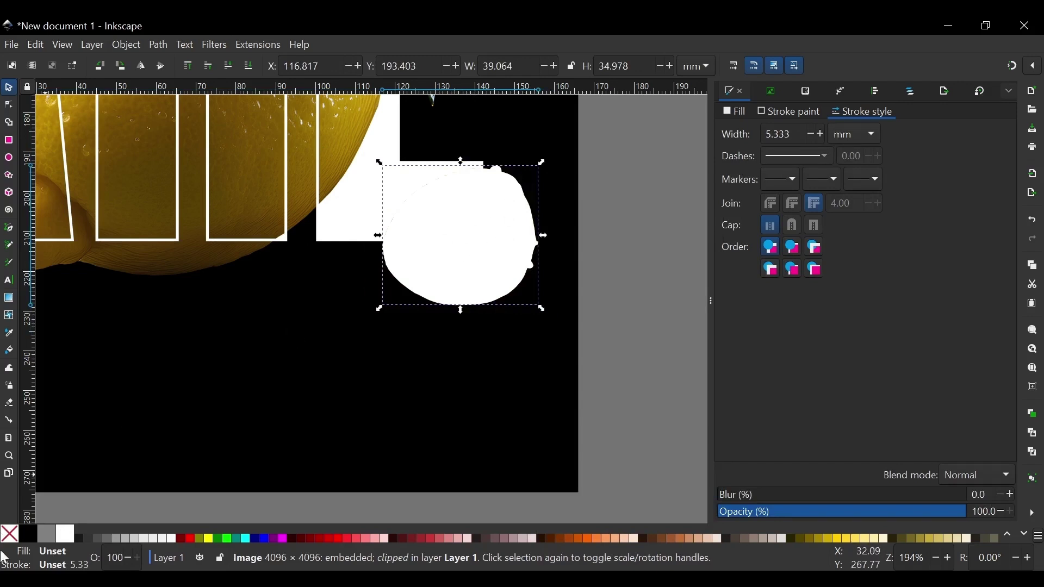
# Fill the spare slice-shaped path black and lower it behind the lemon slice, above the ARE lettering.
pyautogui.click(29, 544)
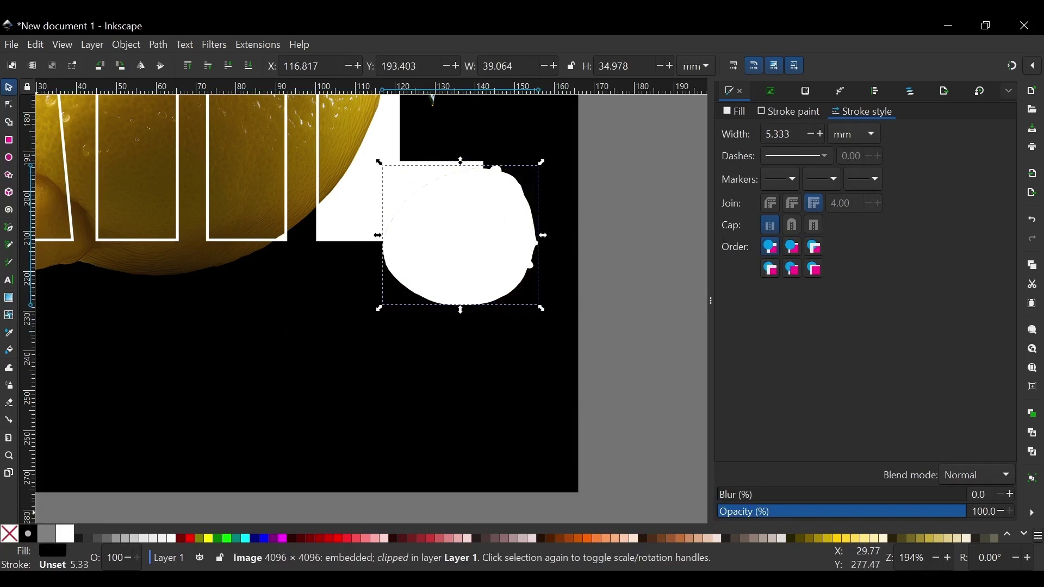
pyautogui.click(609, 200)
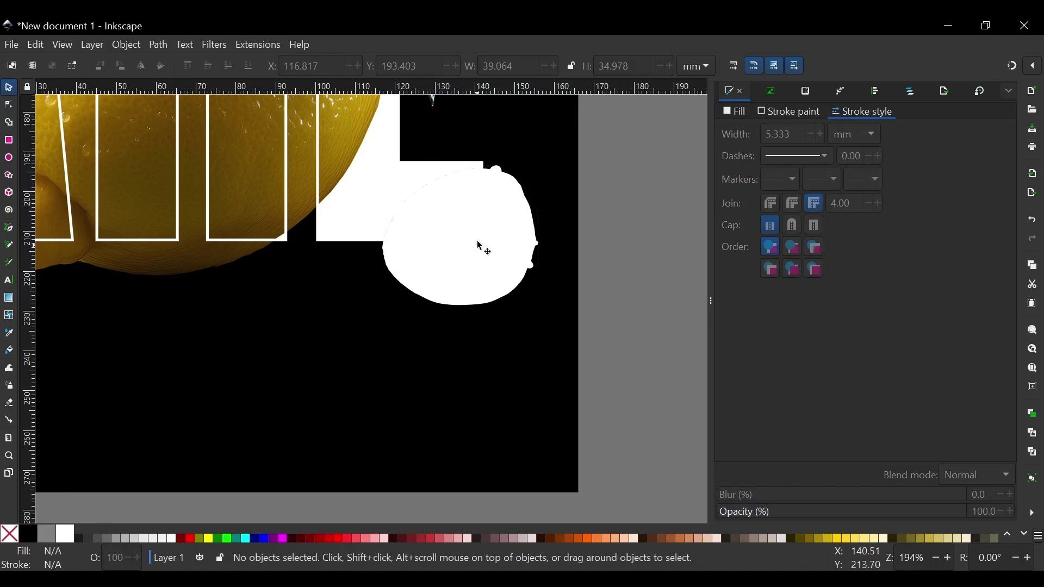
pyautogui.click(129, 476)
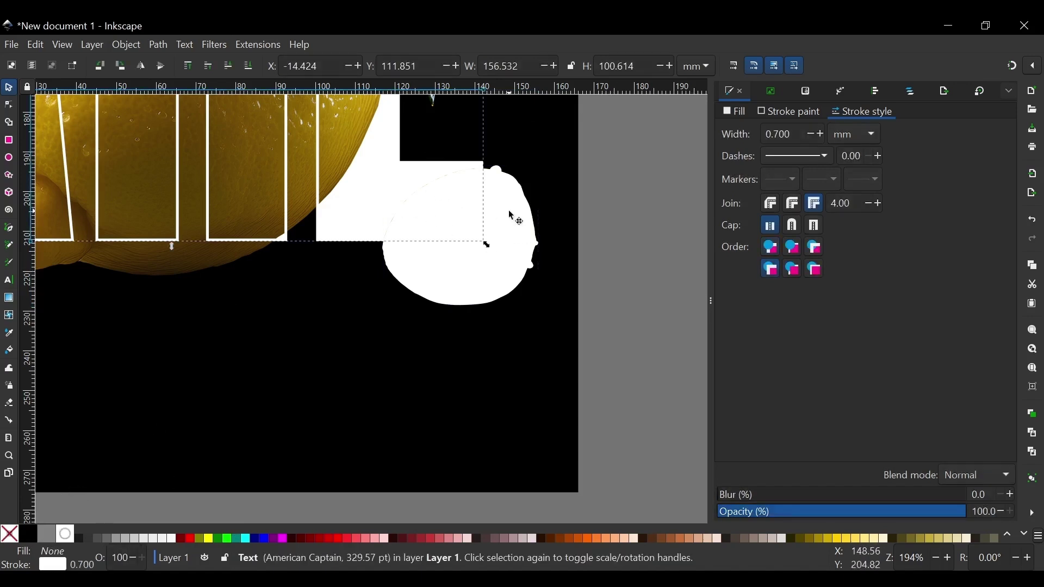
pyautogui.click(512, 216)
pyautogui.click(29, 535)
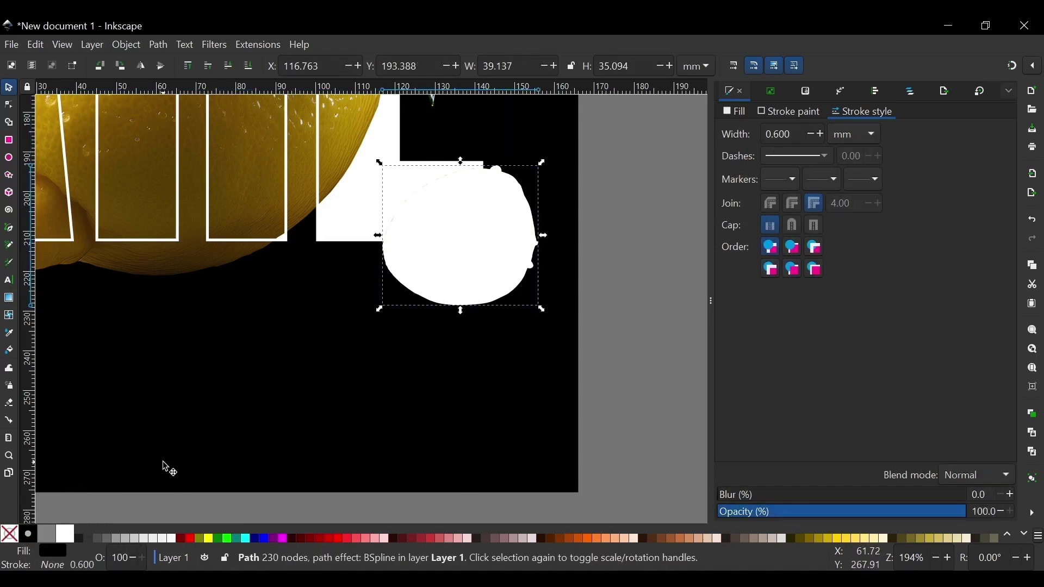
pyautogui.click(246, 66)
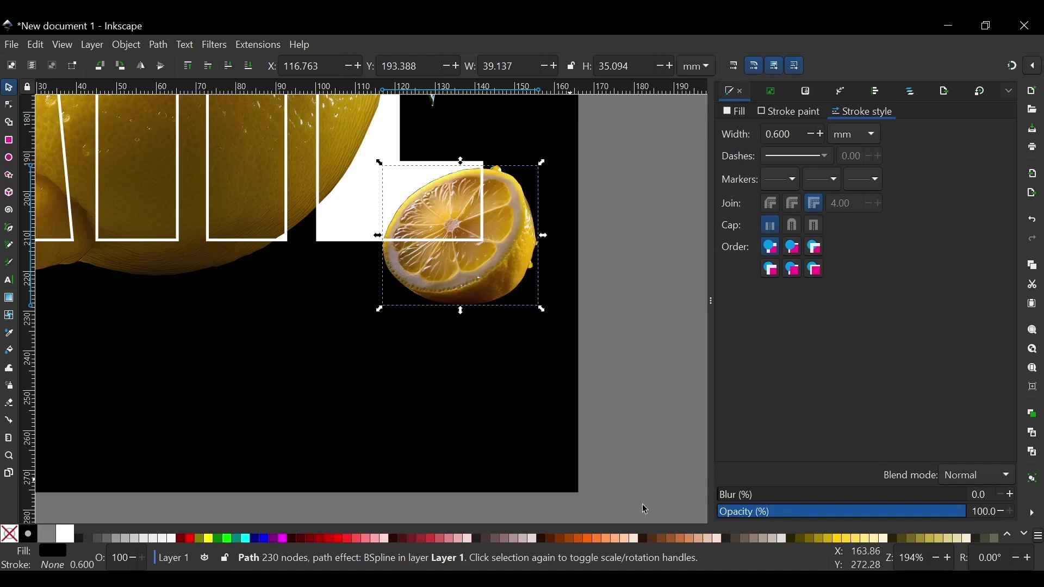
# Set the black slice-shaped path to 30% blur and 65% opacity as a soft shadow.
pyautogui.click(752, 496)
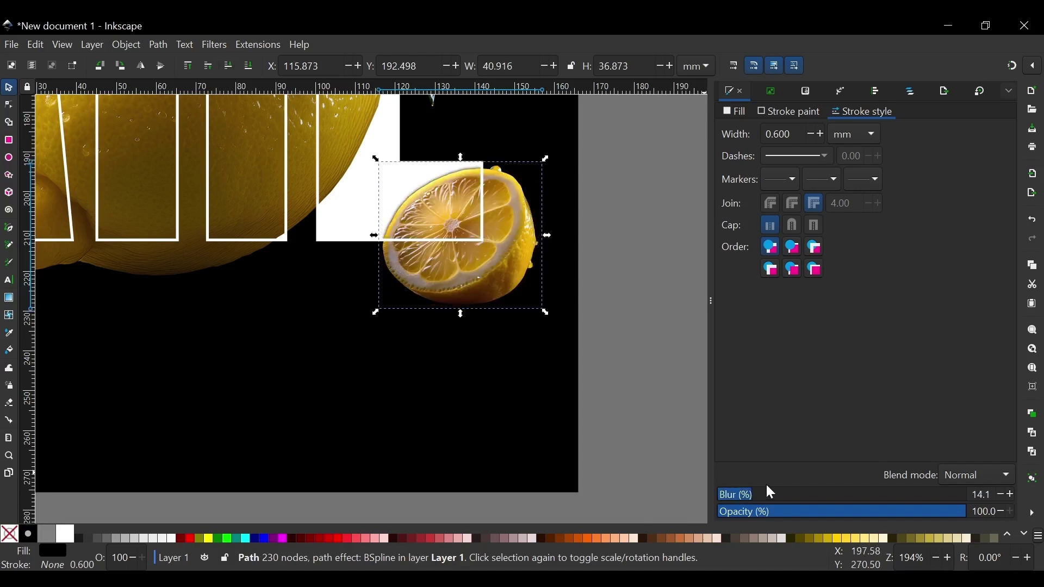
pyautogui.click(781, 496)
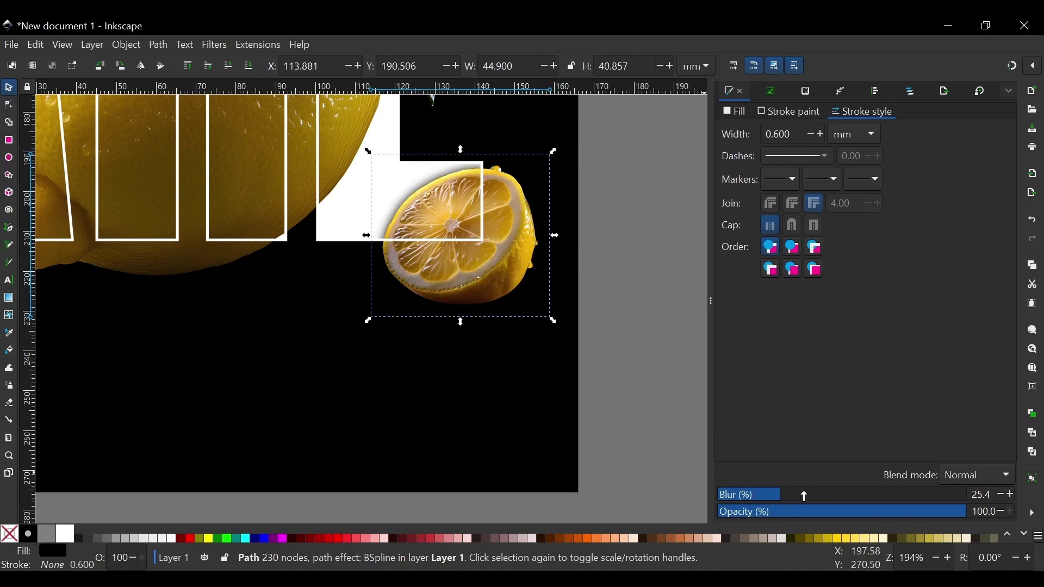
pyautogui.click(793, 497)
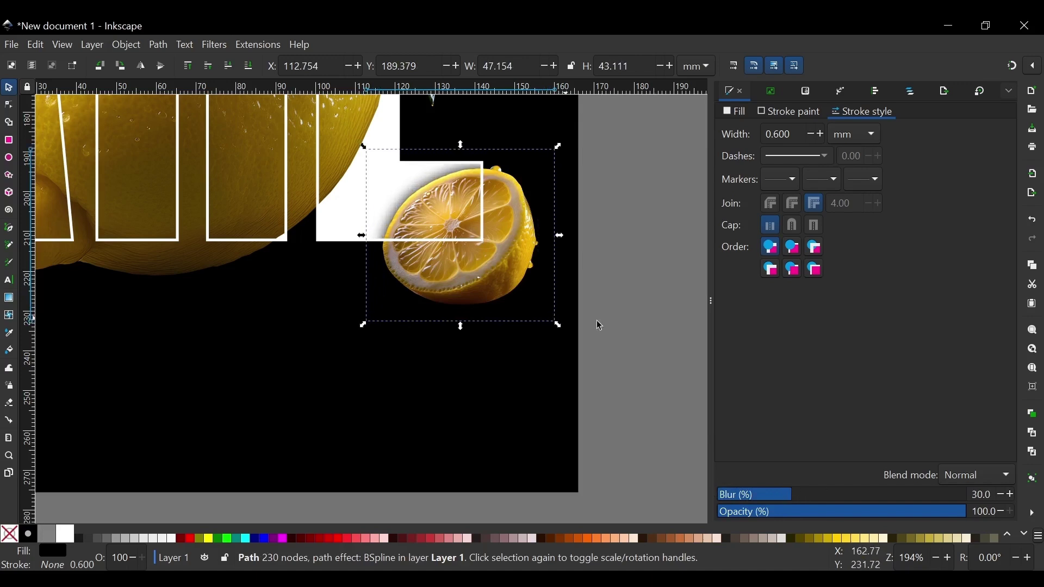
pyautogui.click(880, 511)
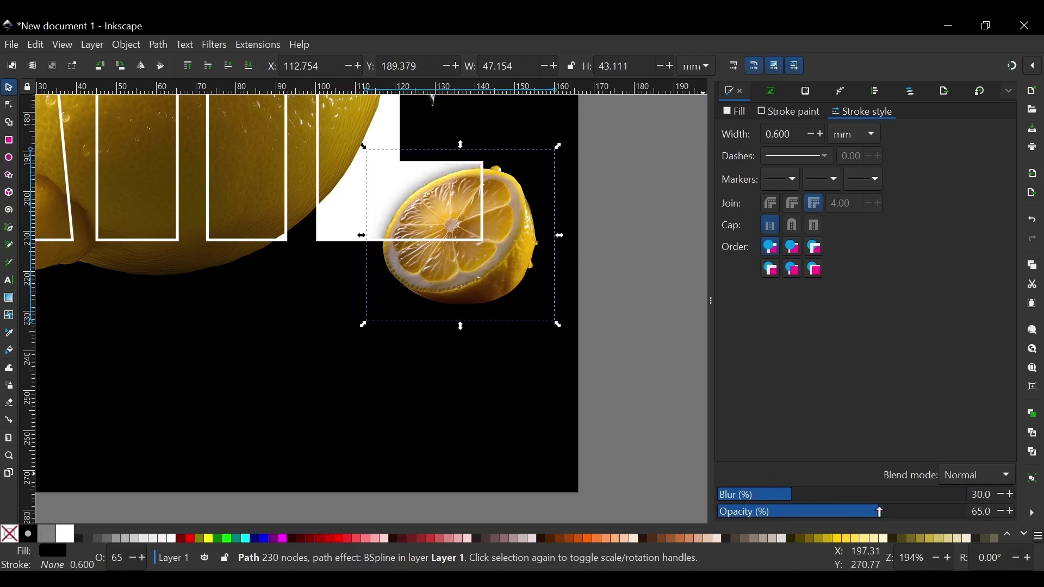
# Raise the blur of the black shadow behind the lemon slice to 36.7%.
pyautogui.click(808, 494)
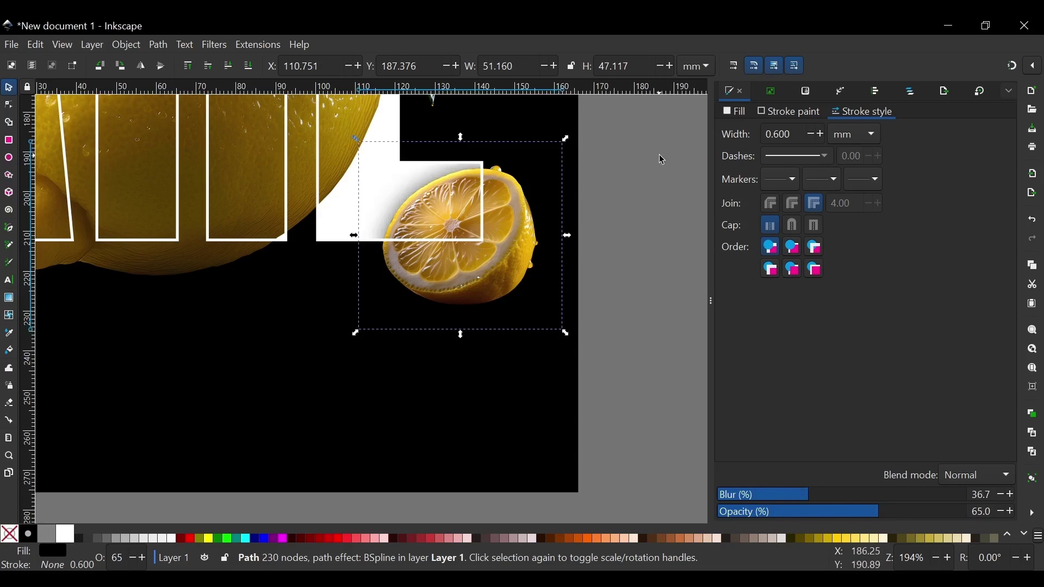
pyautogui.click(462, 495)
pyautogui.scroll(-2, 488, 379)
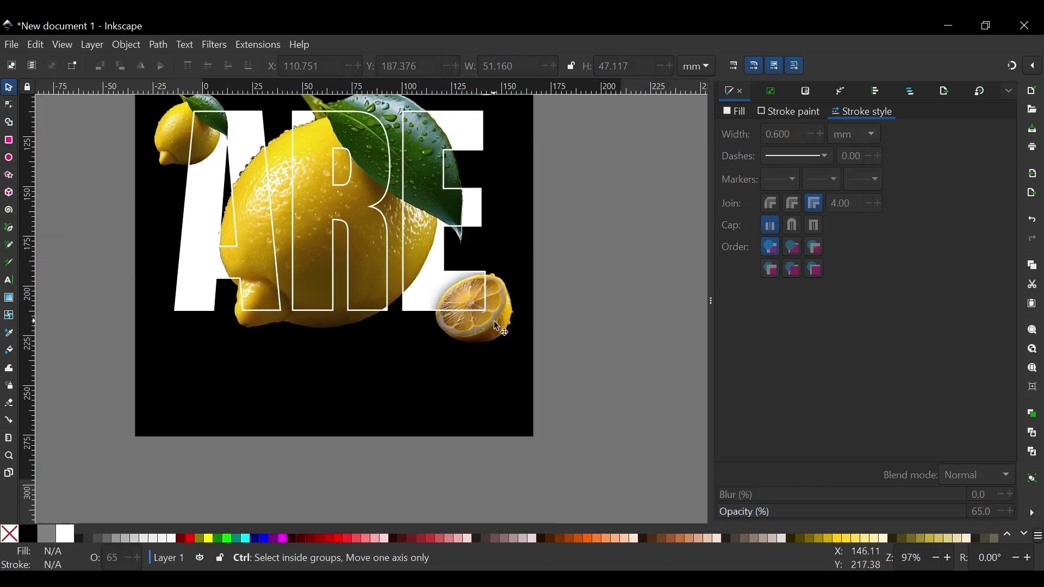
pyautogui.scroll(-1, 495, 325)
pyautogui.scroll(5, 469, 307)
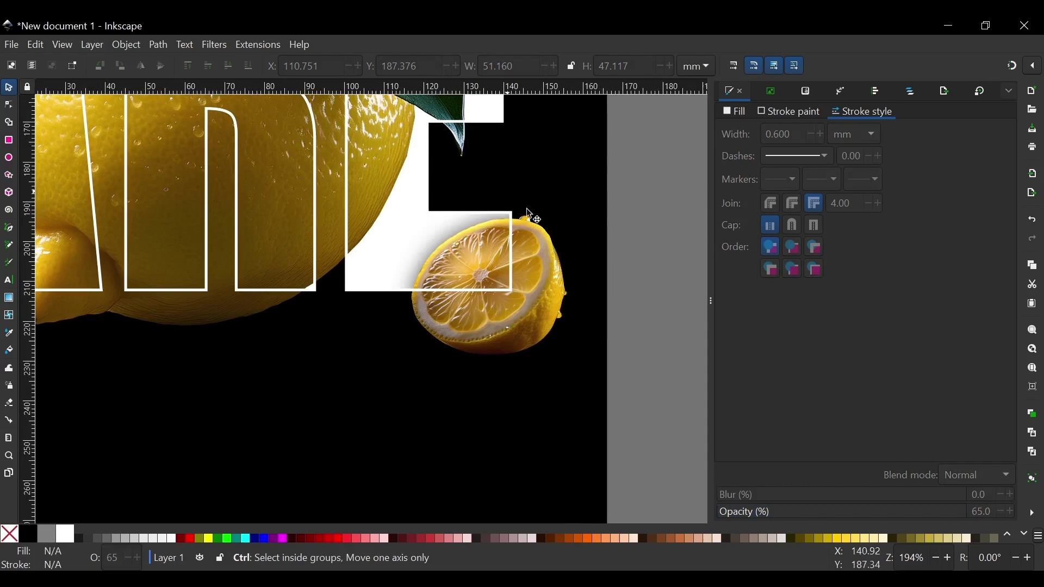
pyautogui.scroll(5, 541, 222)
pyautogui.click(521, 185)
# Set the lemon slice's shadow to 79.1% opacity and 45.9% blur.
pyautogui.scroll(-4, 426, 180)
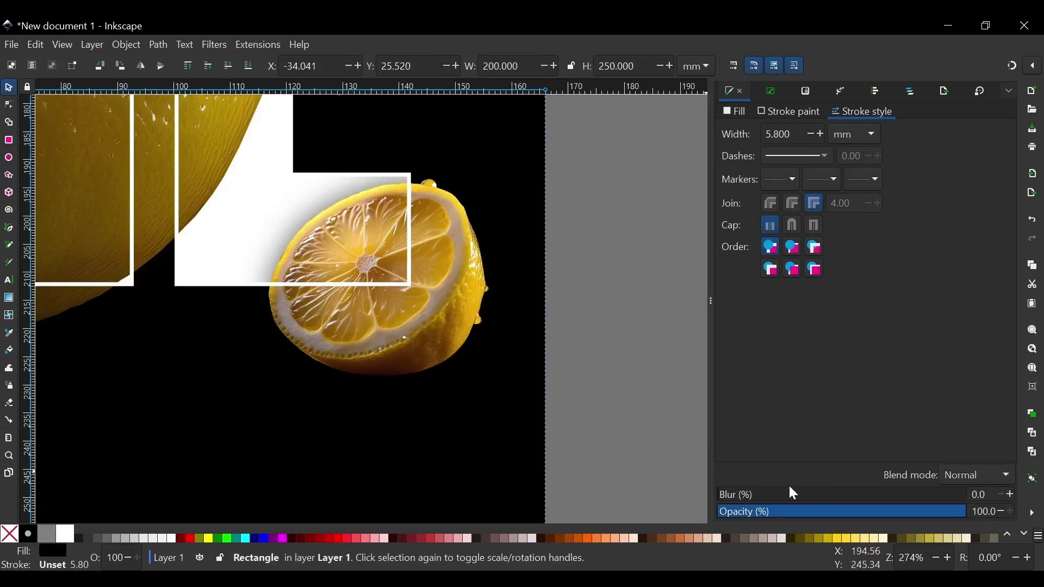
pyautogui.scroll(-3, 544, 408)
pyautogui.click(478, 345)
pyautogui.keyDown('alt'); pyautogui.click(478, 346); pyautogui.keyUp('alt')
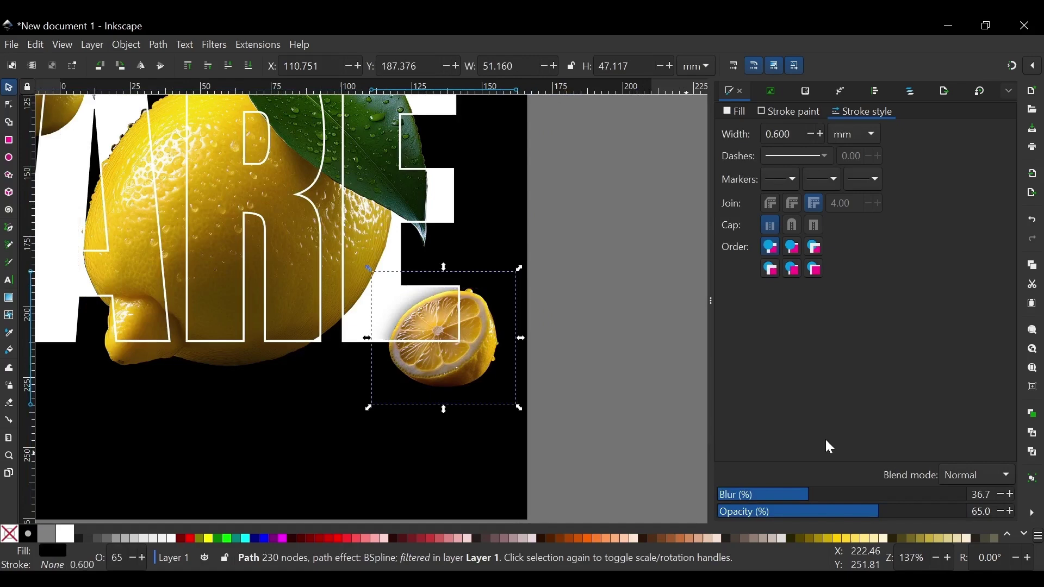
pyautogui.click(899, 513)
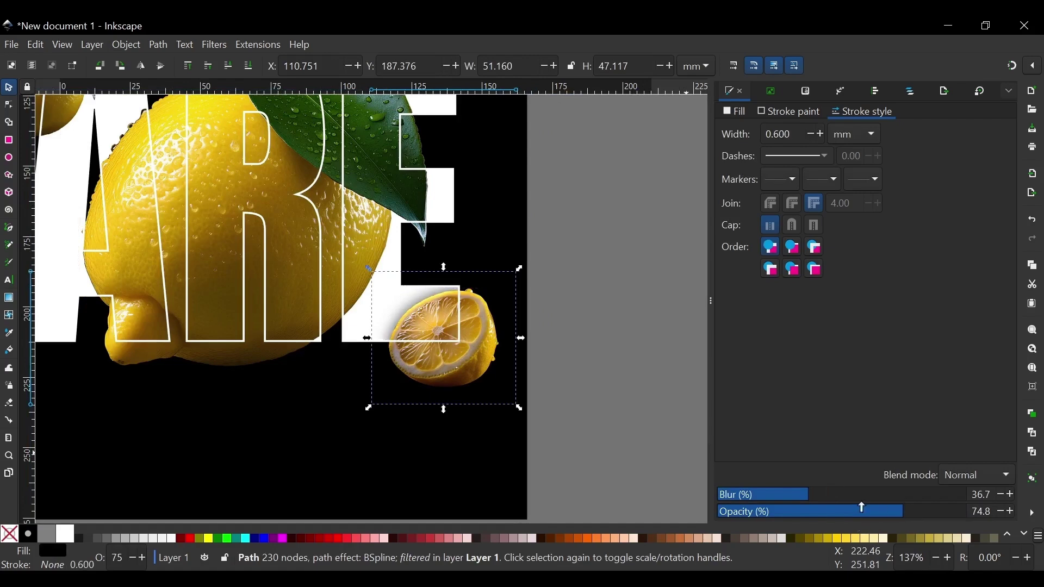
pyautogui.click(831, 496)
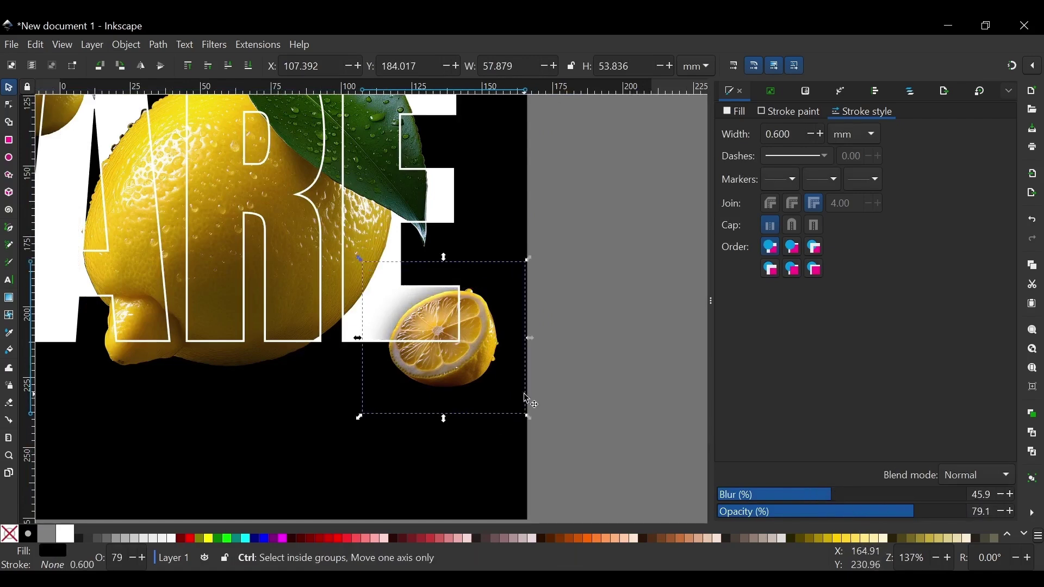
pyautogui.scroll(-2, 523, 397)
pyautogui.click(602, 313)
# Add the text "Cool" on the black area below the ARE lettering.
pyautogui.scroll(-1, 443, 371)
pyautogui.scroll(2, 418, 315)
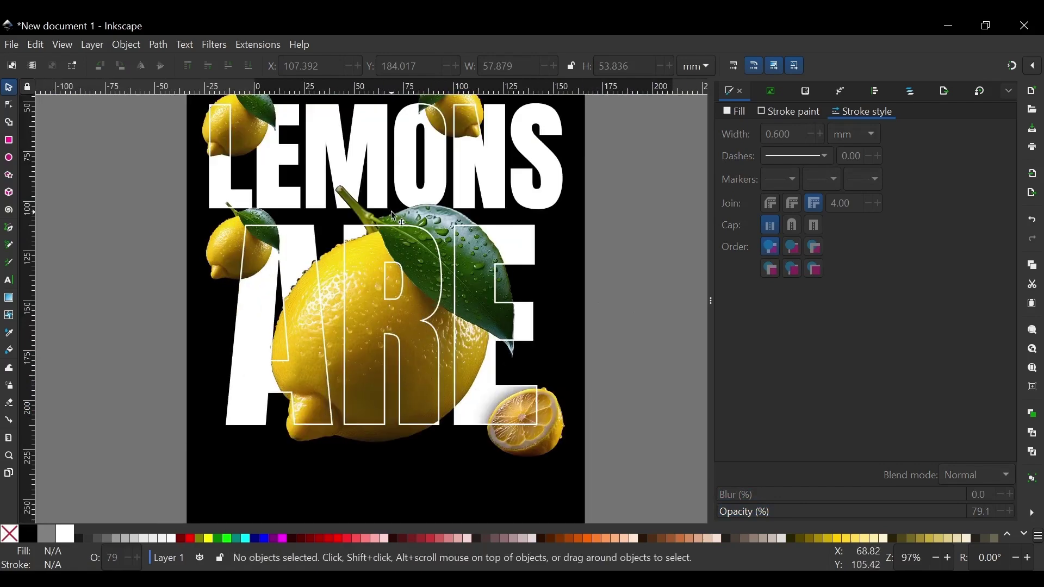
pyautogui.scroll(-1, 382, 300)
pyautogui.scroll(-1, 382, 300)
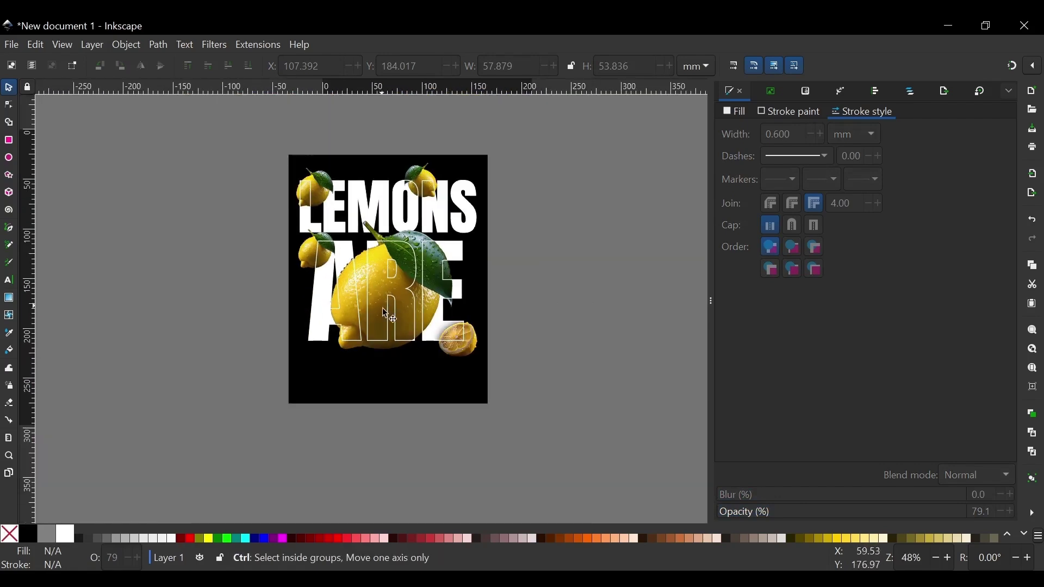
pyautogui.scroll(1, 387, 286)
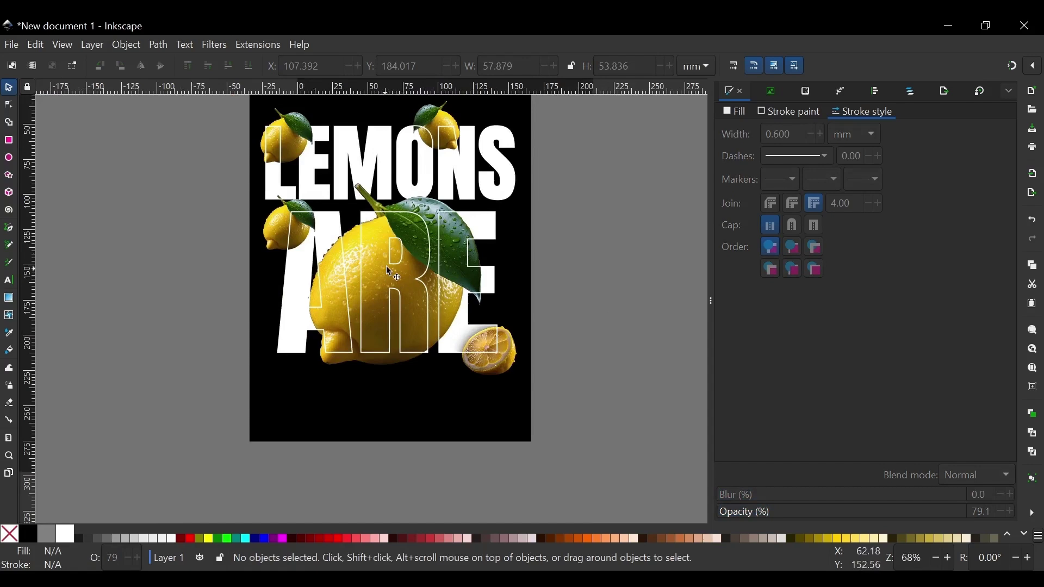
pyautogui.scroll(-1, 388, 270)
pyautogui.scroll(1, 353, 348)
pyautogui.press('t')
pyautogui.click(325, 411)
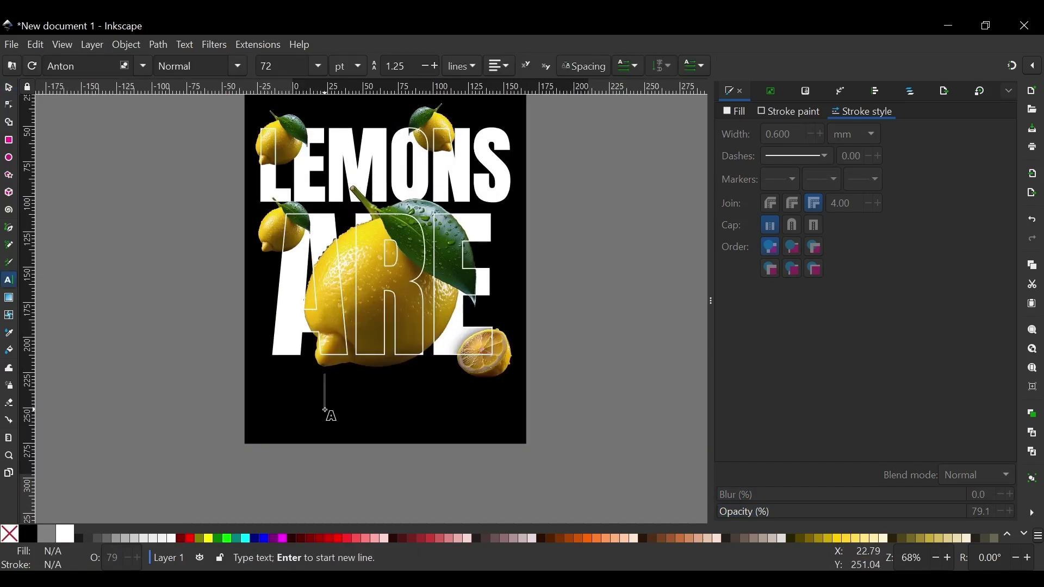
pyautogui.press('capslock')
pyautogui.write('C')
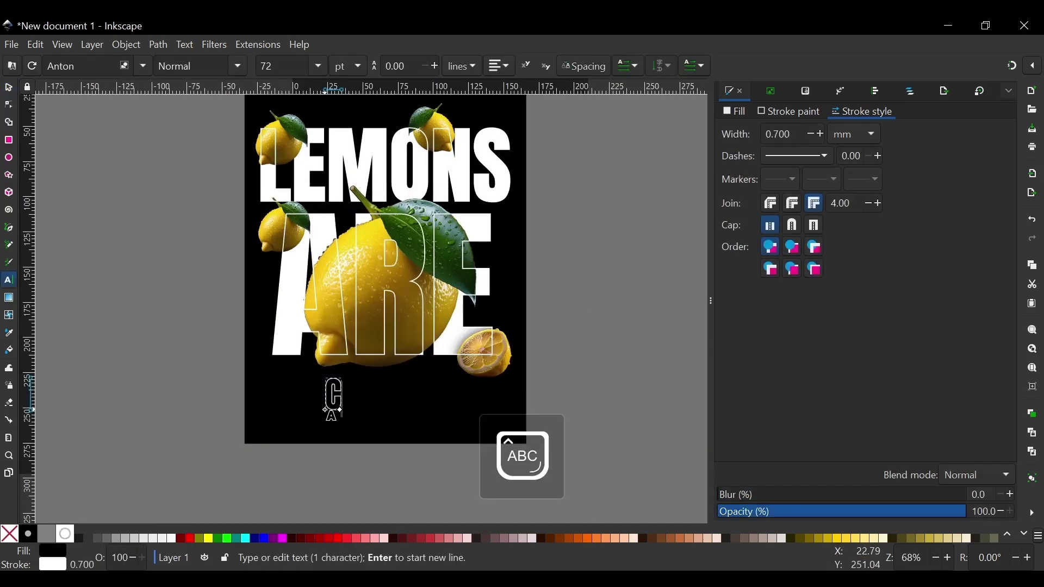
pyautogui.write('ool')
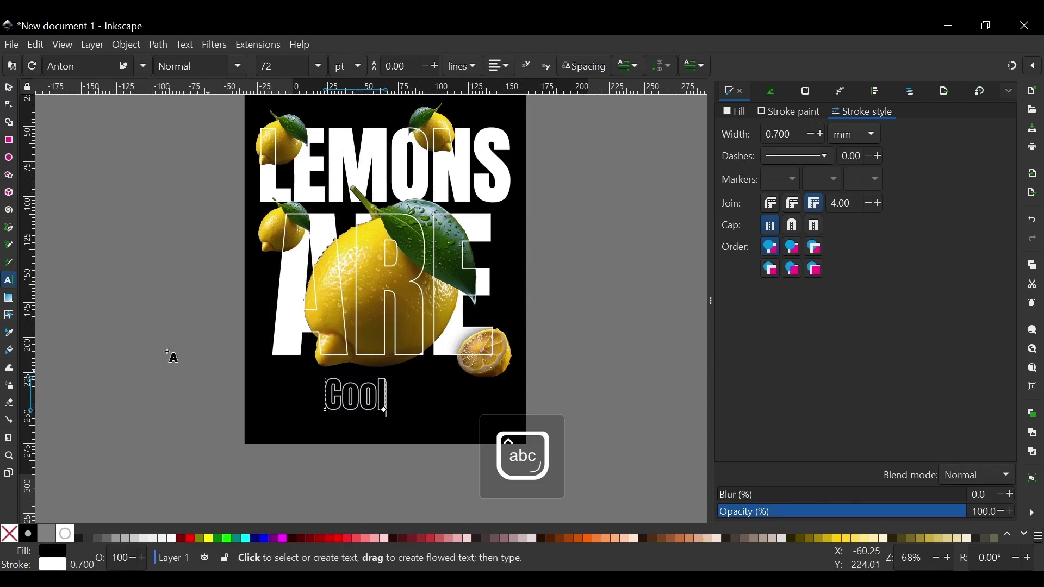
# Change the font of the Cool text to Mountain Signature.
pyautogui.doubleClick(377, 396)
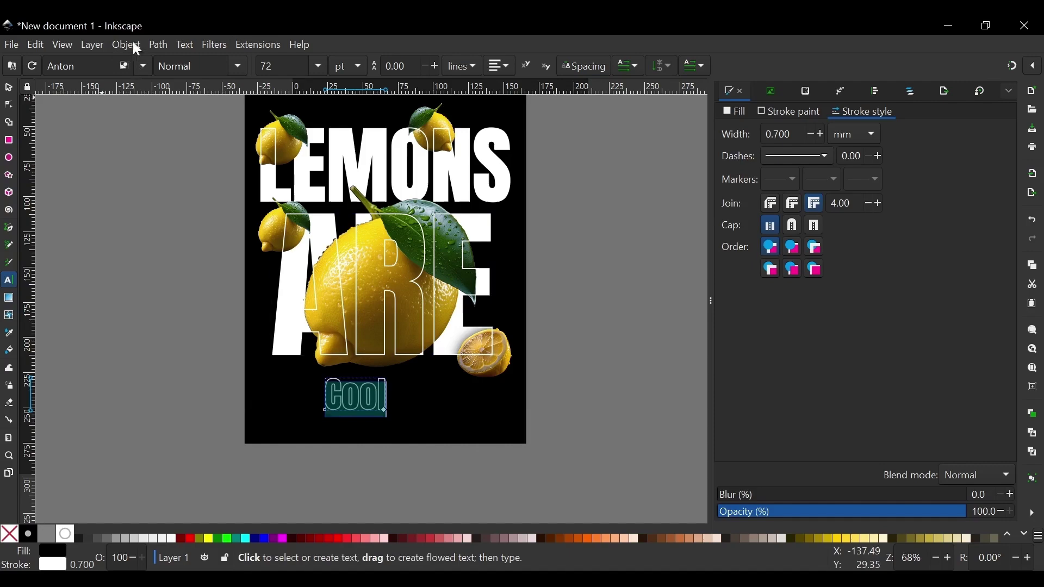
pyautogui.click(144, 65)
pyautogui.scroll(-5, 80, 485)
pyautogui.scroll(-9, 81, 486)
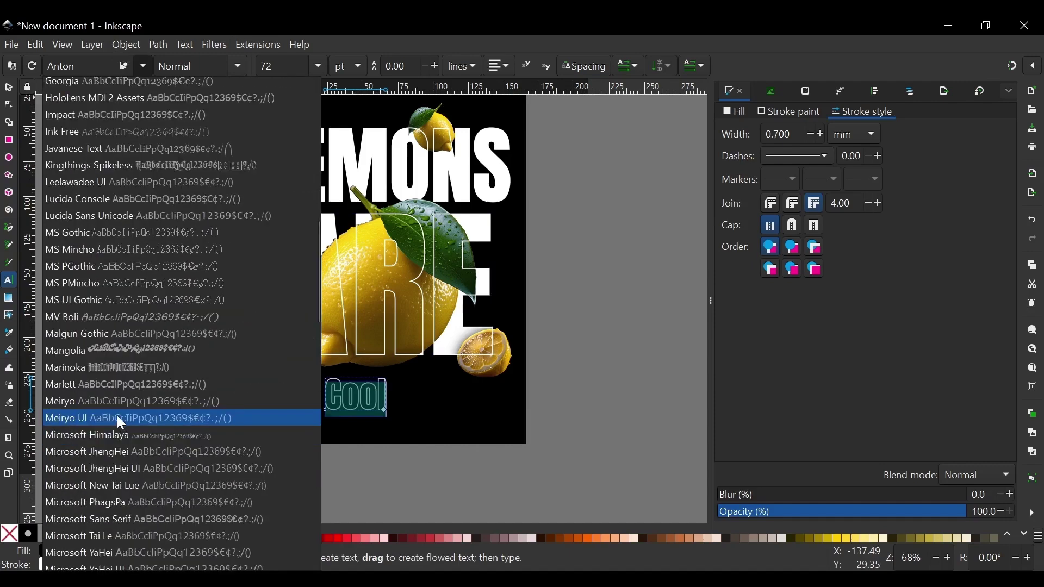
pyautogui.scroll(-5, 103, 440)
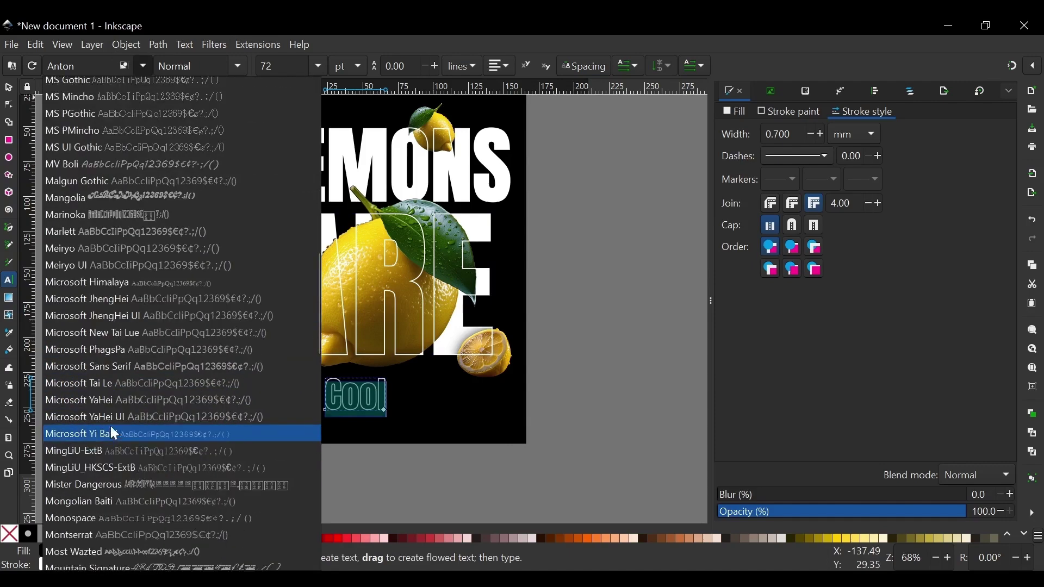
pyautogui.scroll(-2, 125, 484)
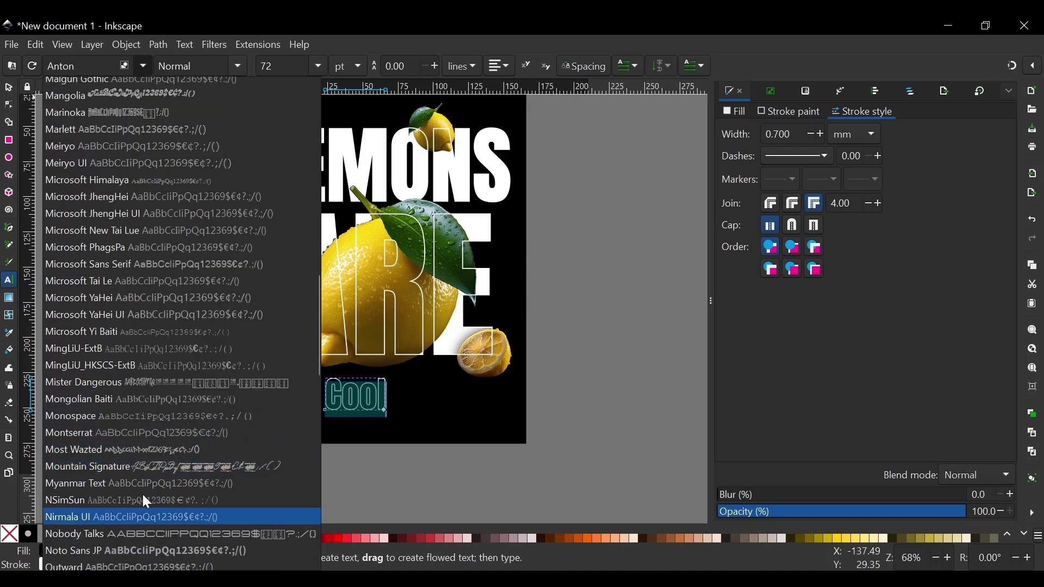
pyautogui.click(119, 467)
# Fill the Cool text with yellow and remove its stroke.
pyautogui.click(9, 89)
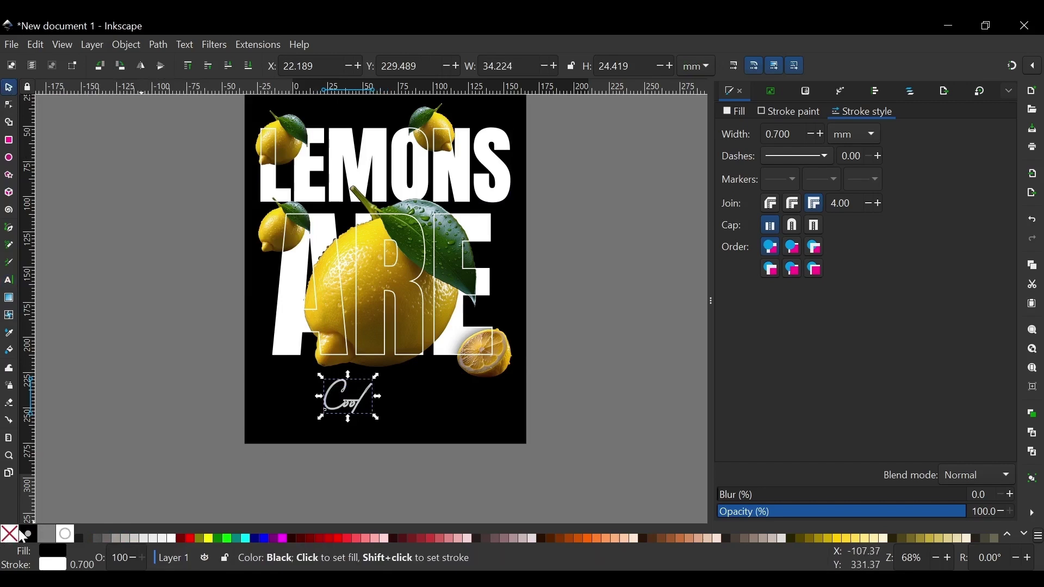
pyautogui.click(207, 538)
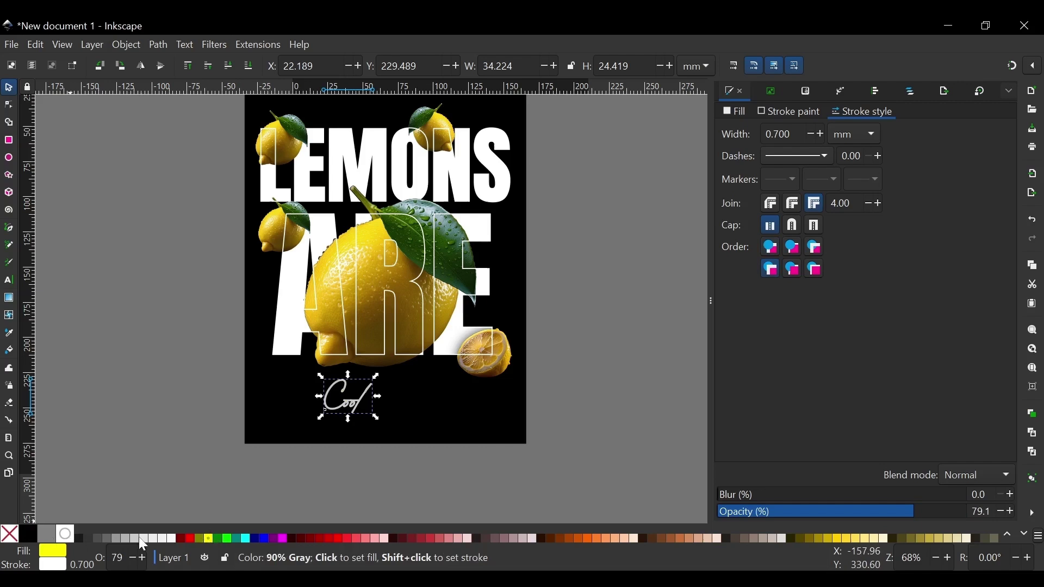
pyautogui.keyDown('shift'); pyautogui.click(9, 534); pyautogui.keyUp('shift')
# Enlarge the Cool text to about 99.5 × 63.3 mm and place it beneath ARE, slightly overlapping the big lemon.
pyautogui.moveTo(352, 415); pyautogui.dragTo(344, 455)
pyautogui.moveTo(420, 417); pyautogui.dragTo(456, 397)
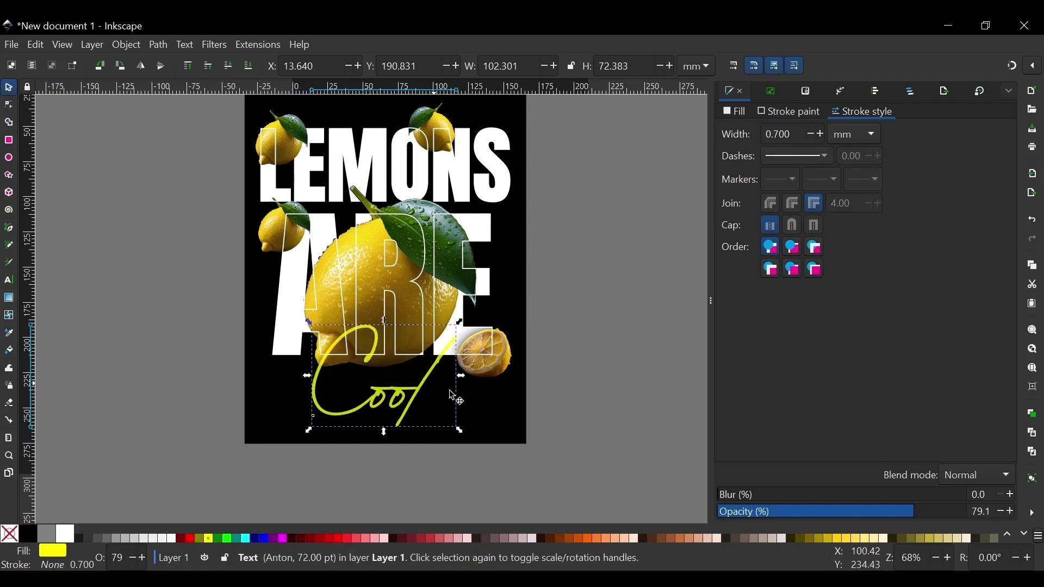
pyautogui.click(454, 352)
pyautogui.moveTo(460, 322)
pyautogui.mouseDown()
pyautogui.moveTo(440, 310)
pyautogui.moveTo(449, 321)
pyautogui.mouseUp()
pyautogui.moveTo(387, 398); pyautogui.dragTo(388, 447)
pyautogui.click(386, 435)
pyautogui.click(537, 346)
# Give the black background rectangle a radial gradient fill and set its outer stop's alpha to 100.
pyautogui.scroll(-1, 347, 441)
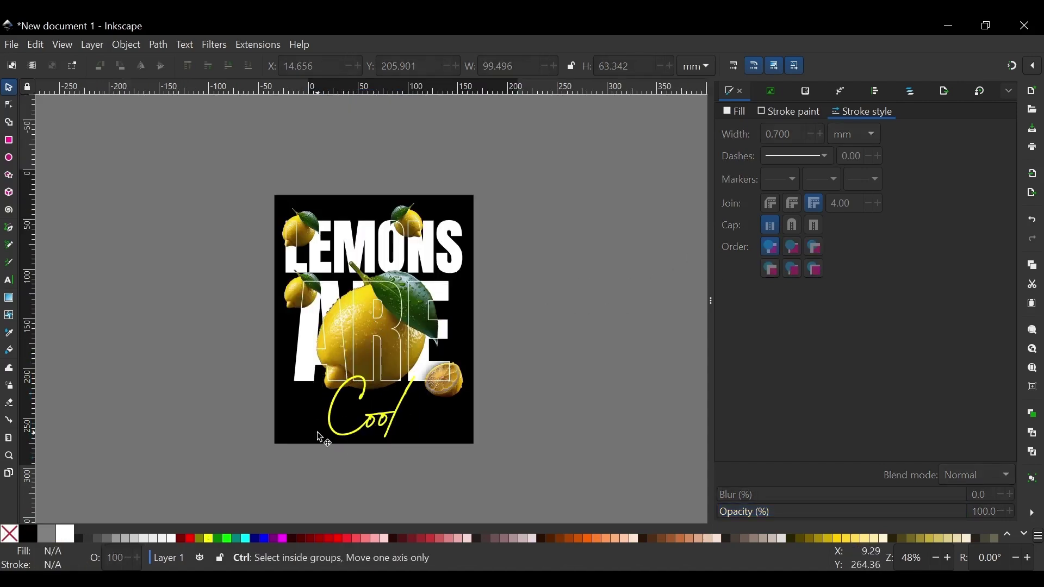
pyautogui.scroll(1, 319, 432)
pyautogui.click(394, 426)
pyautogui.scroll(-1, 393, 426)
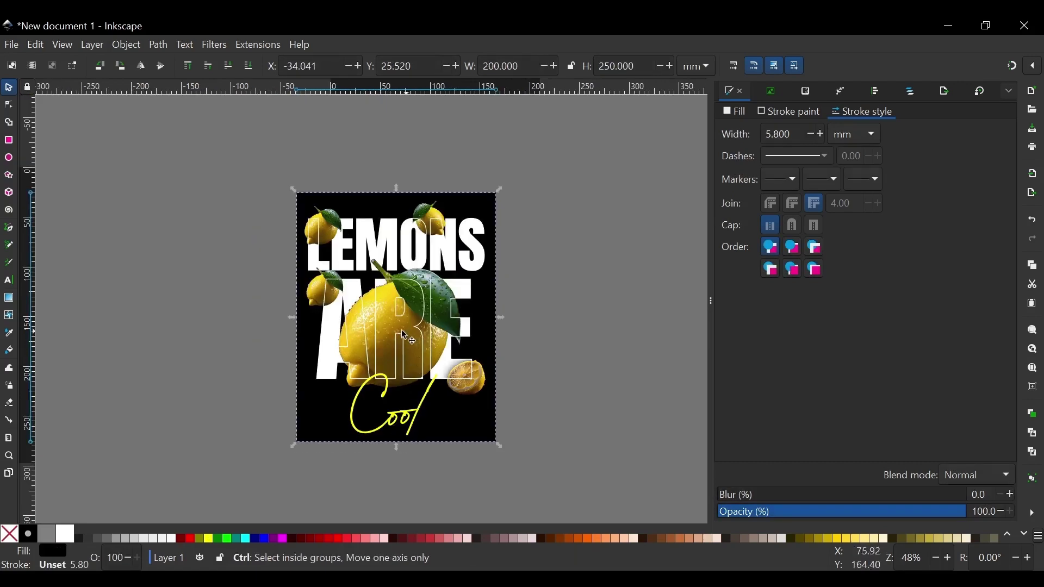
pyautogui.scroll(2, 381, 353)
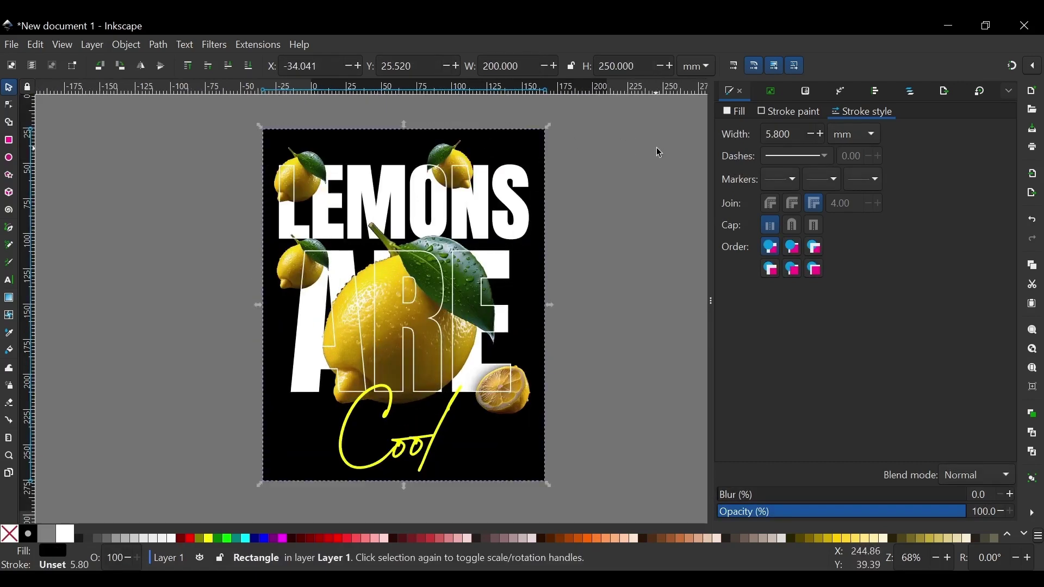
pyautogui.click(738, 112)
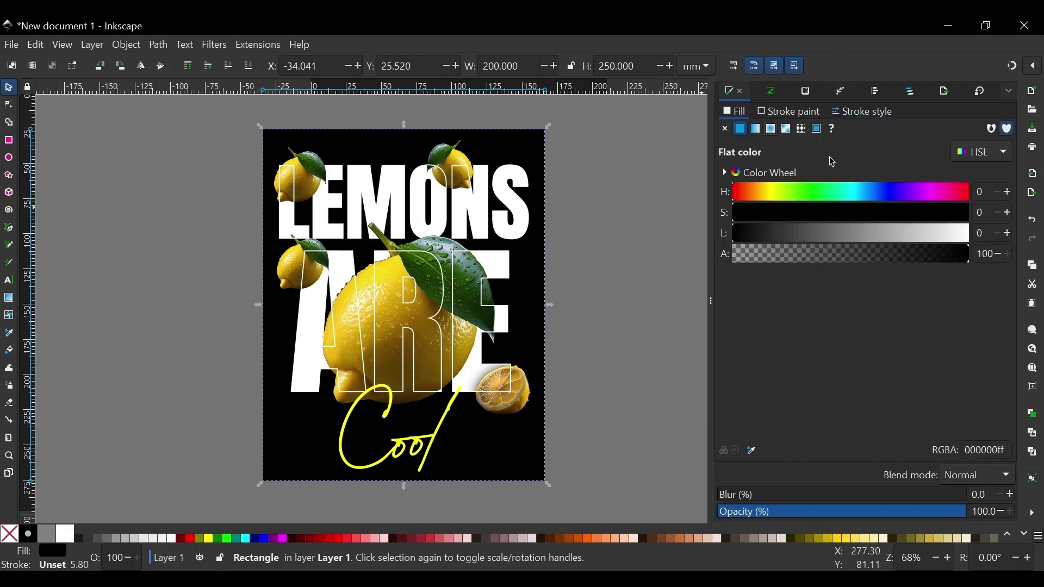
pyautogui.click(772, 129)
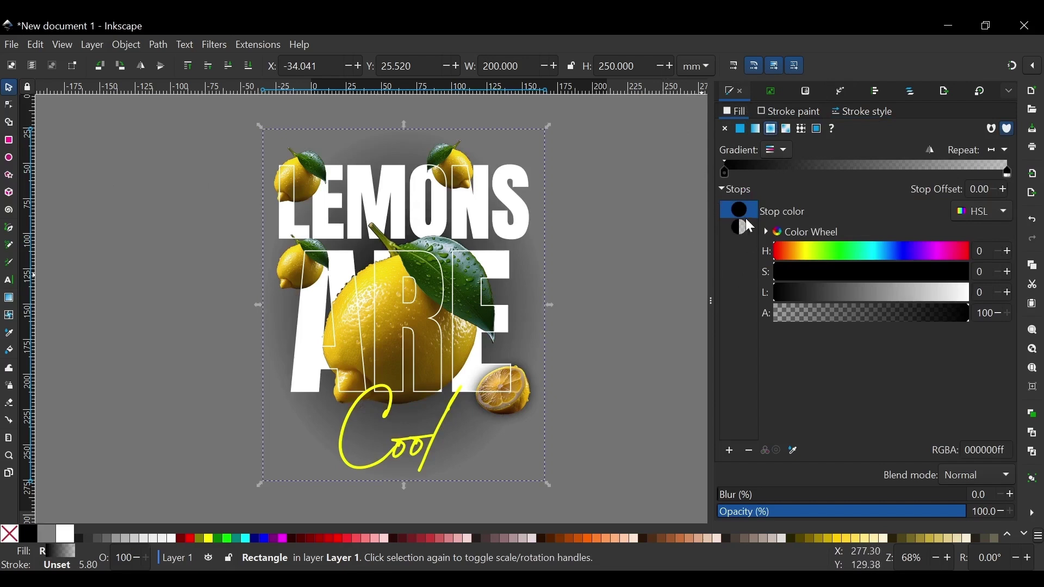
pyautogui.click(740, 227)
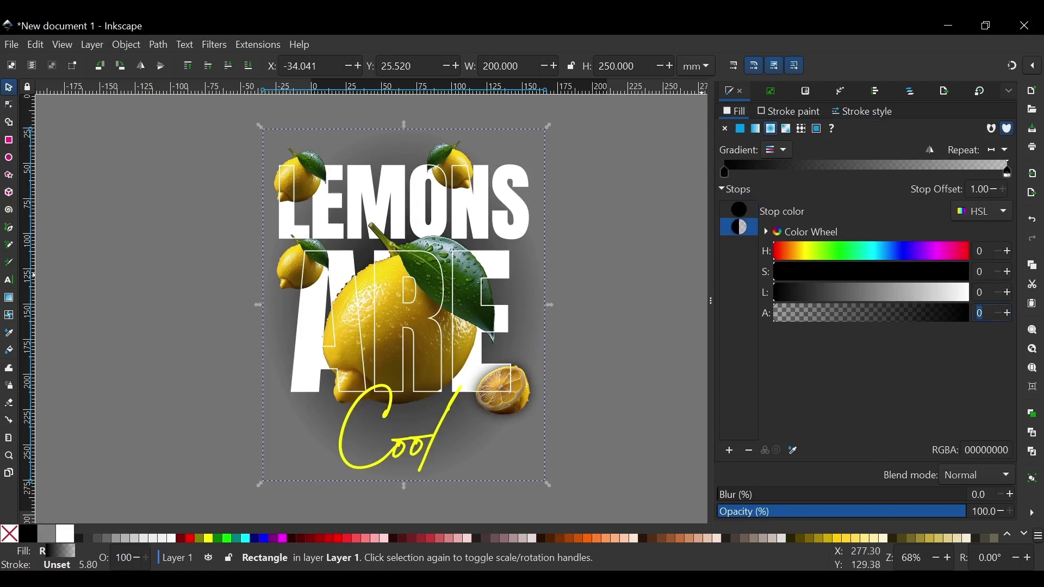
pyautogui.press('Return')
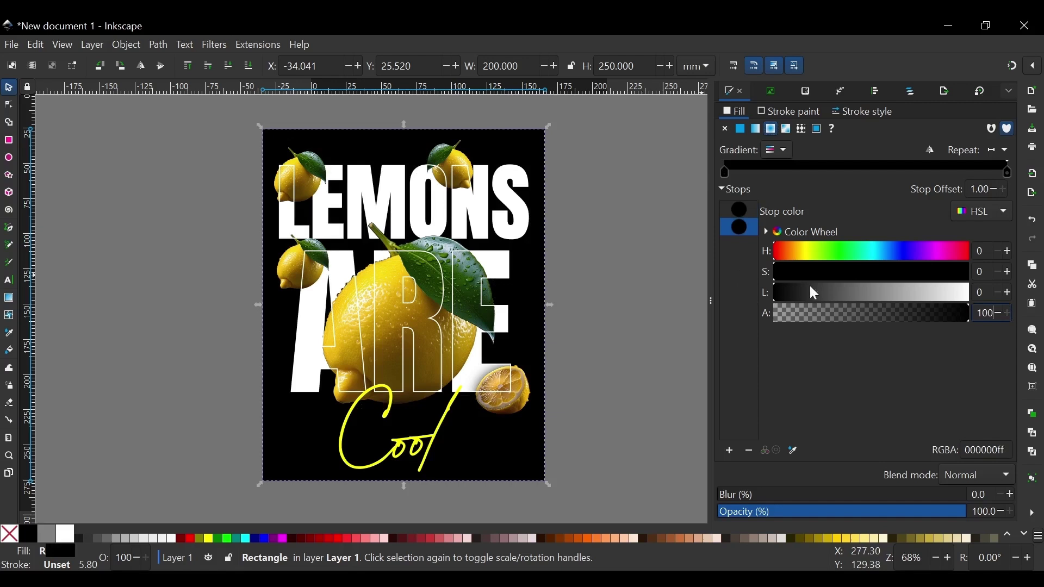
# Color the center stop of the background's radial gradient yellow (#FFFF00).
pyautogui.click(754, 212)
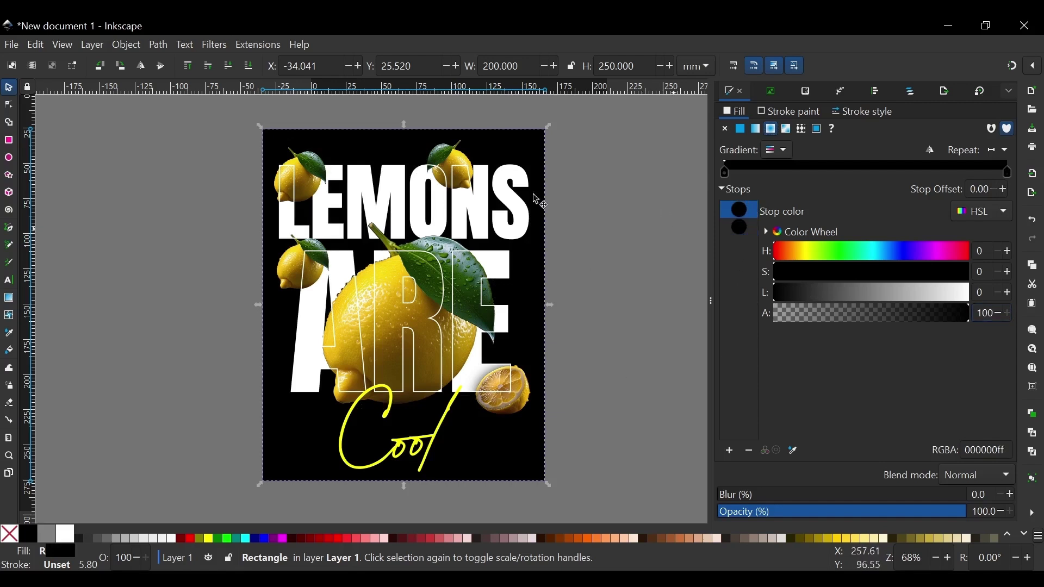
pyautogui.press('g')
pyautogui.click(404, 305)
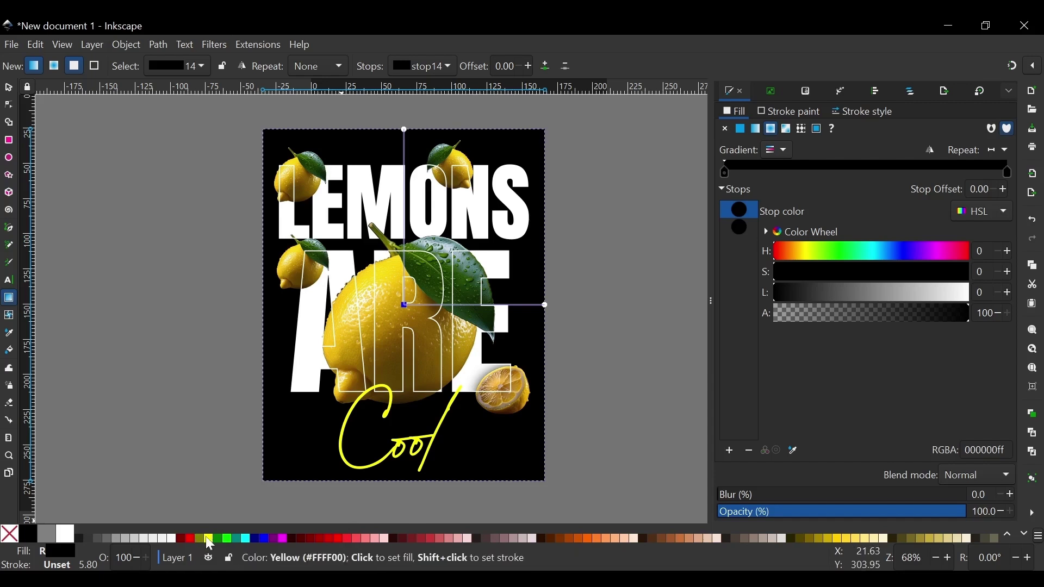
pyautogui.click(211, 539)
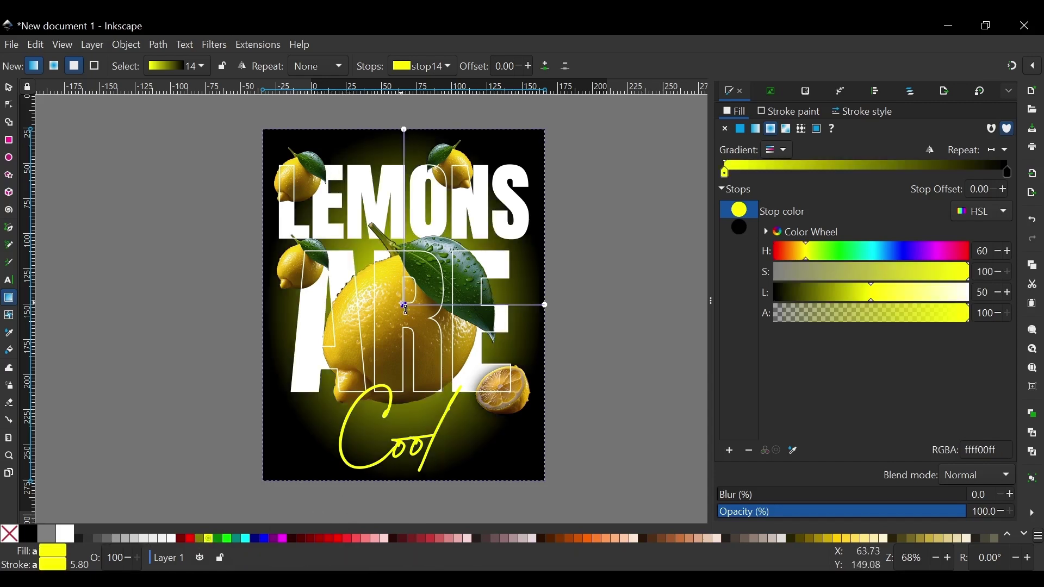
# Shift the center of the background's gradient slightly upward and extend both its horizontal and vertical radii beyond the poster edges.
pyautogui.moveTo(405, 302); pyautogui.dragTo(406, 292)
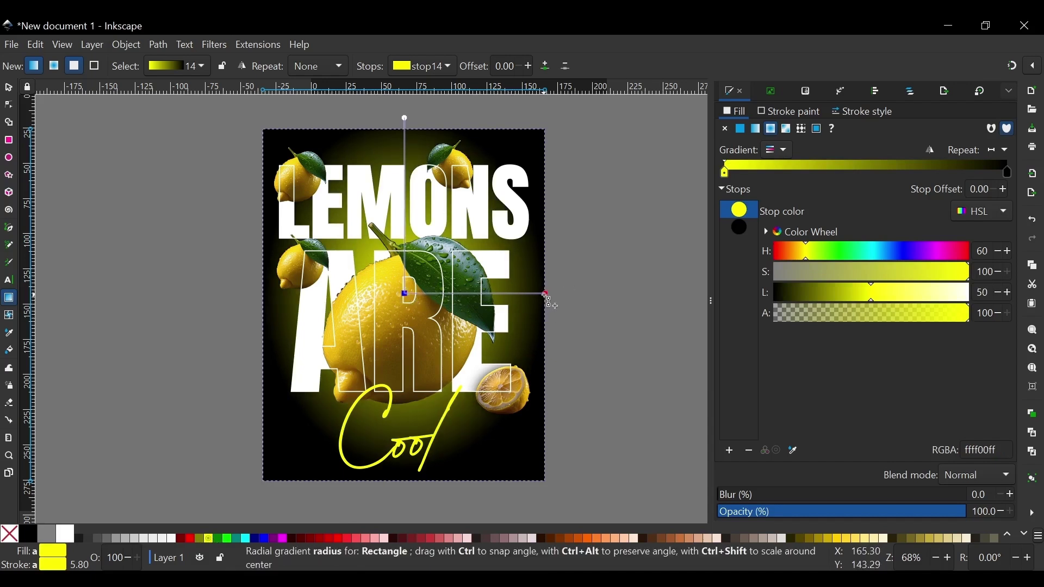
pyautogui.moveTo(547, 294); pyautogui.dragTo(561, 290)
pyautogui.moveTo(409, 117); pyautogui.dragTo(409, 108)
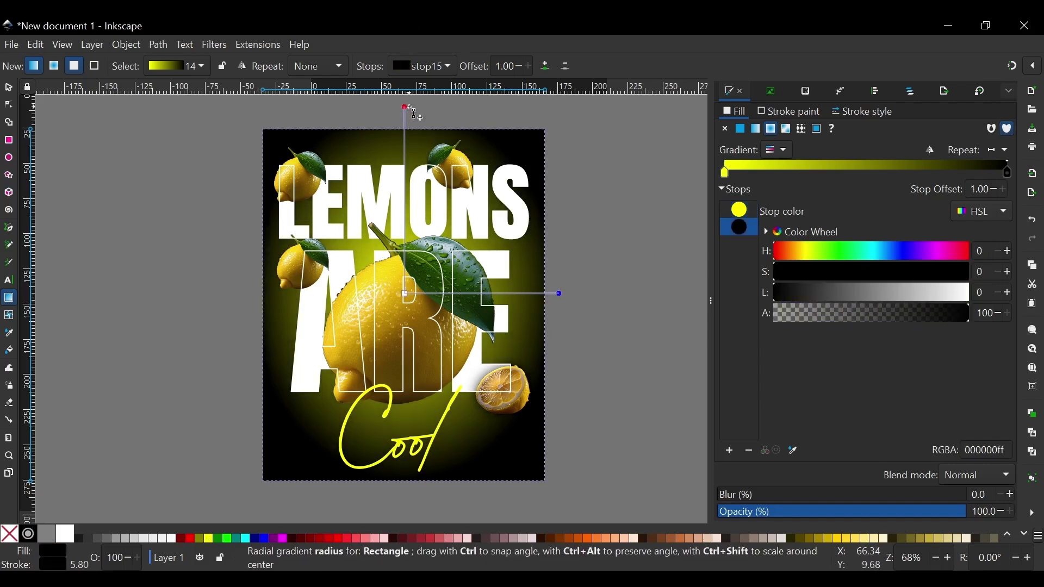
pyautogui.press('s')
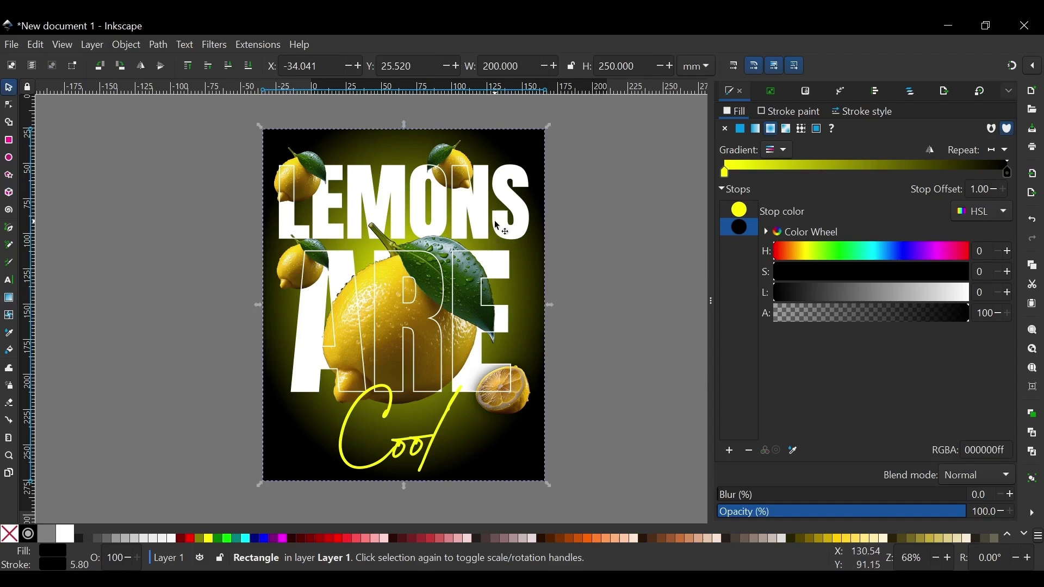